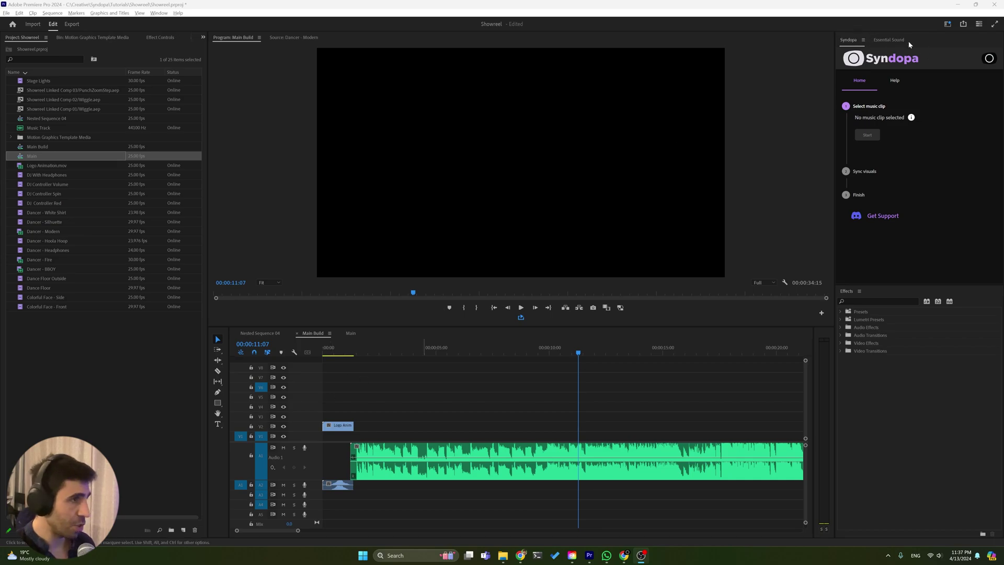
Check that Syndopa is enabled among the installed extensions, leaving the selection as it is.
click(160, 13)
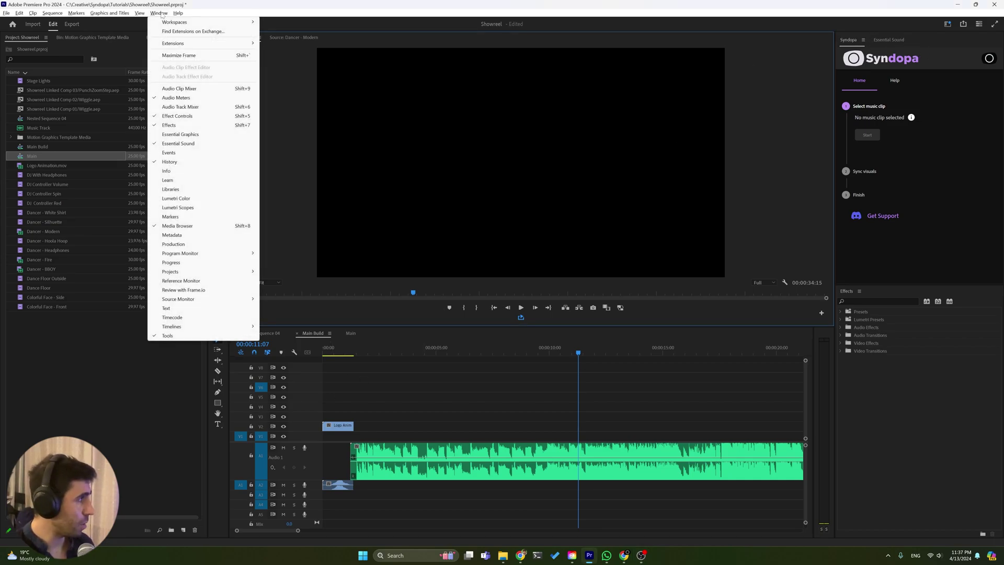
mouse_move(178, 43)
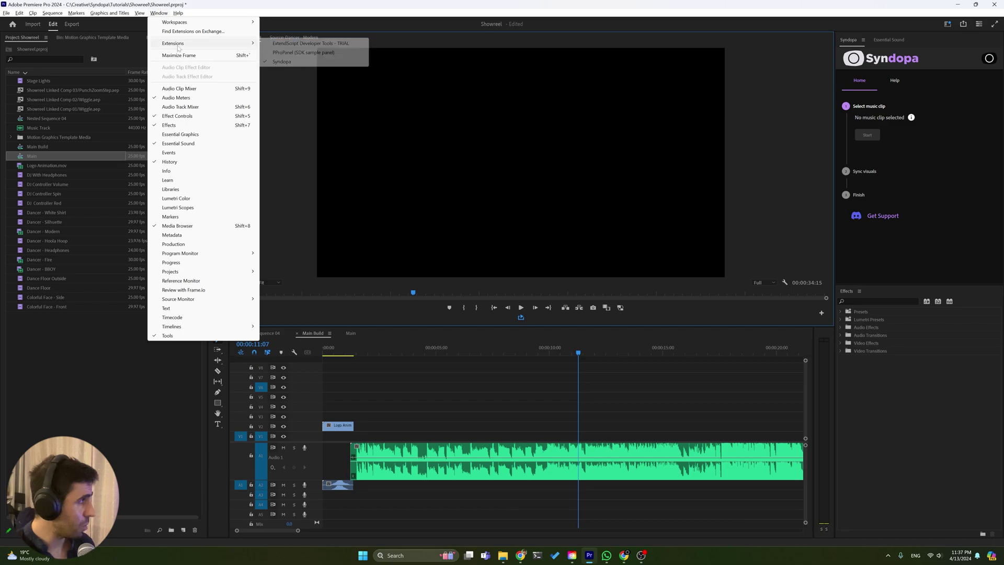
click(234, 6)
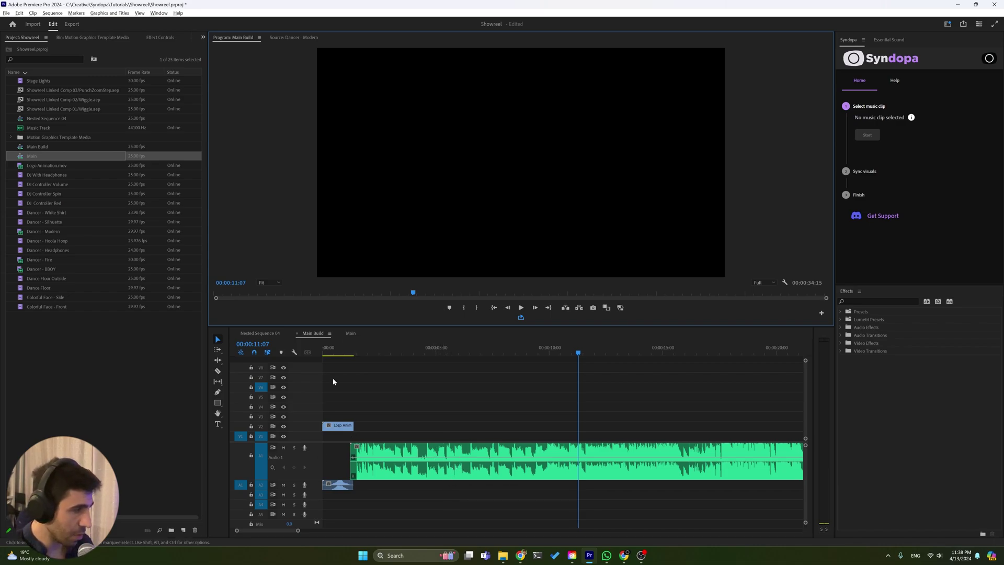
Play the opening logo animation near the start of the Main Build sequence.
click(331, 353)
key(space)
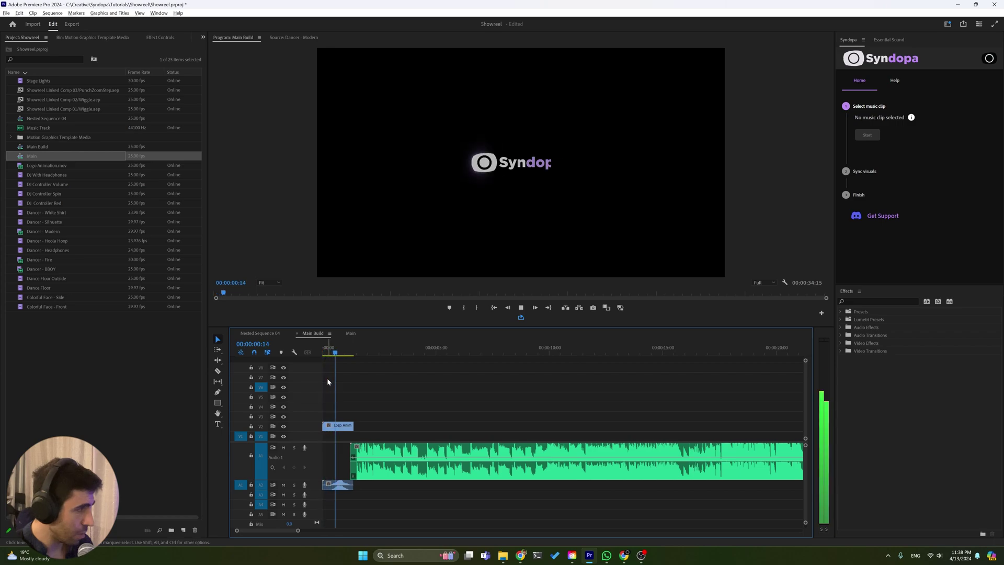
key(space)
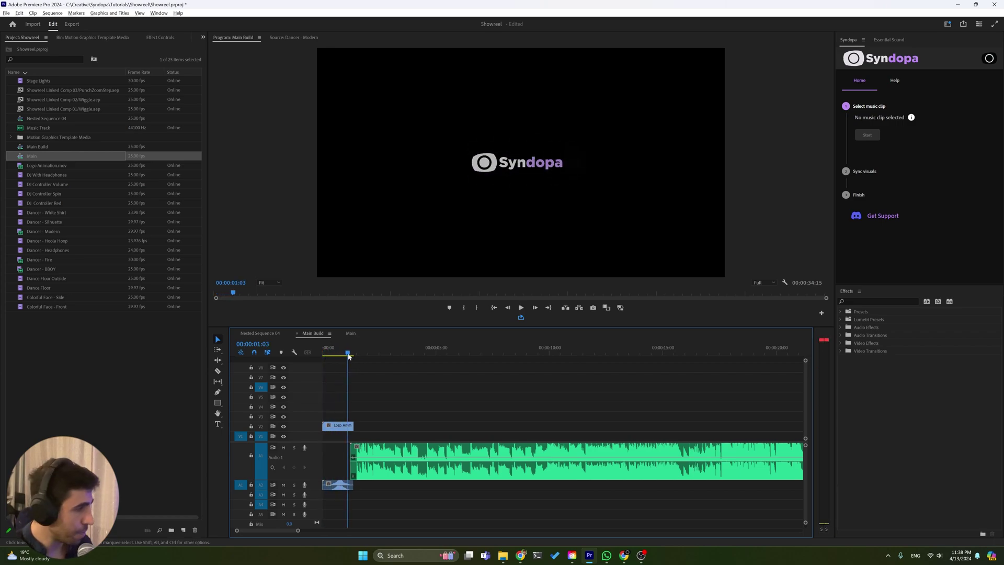
Analyze the music clip with Syndopa and continue to Sync visuals to generate its markers, dismissing the Loop Playback tip.
click(449, 459)
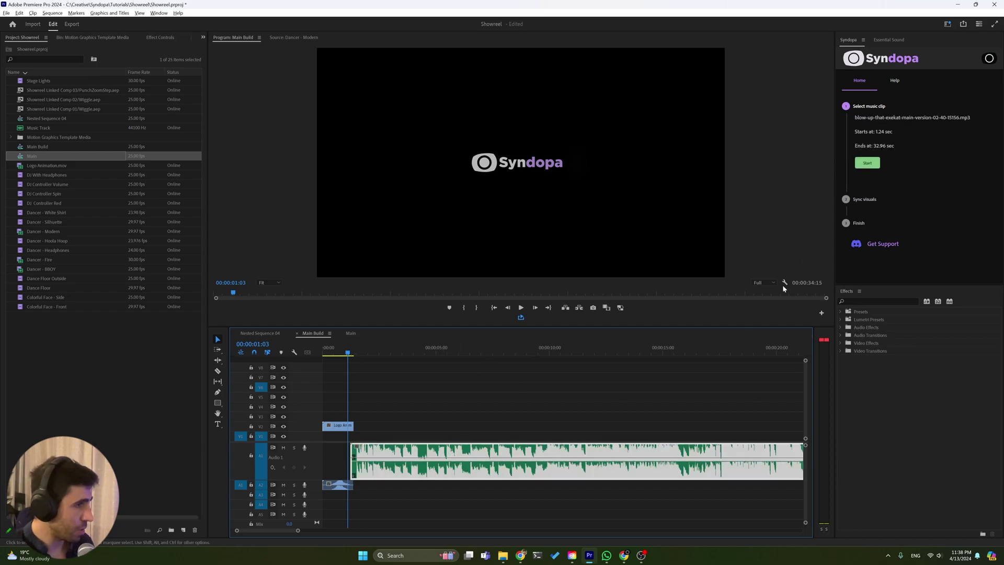
click(869, 163)
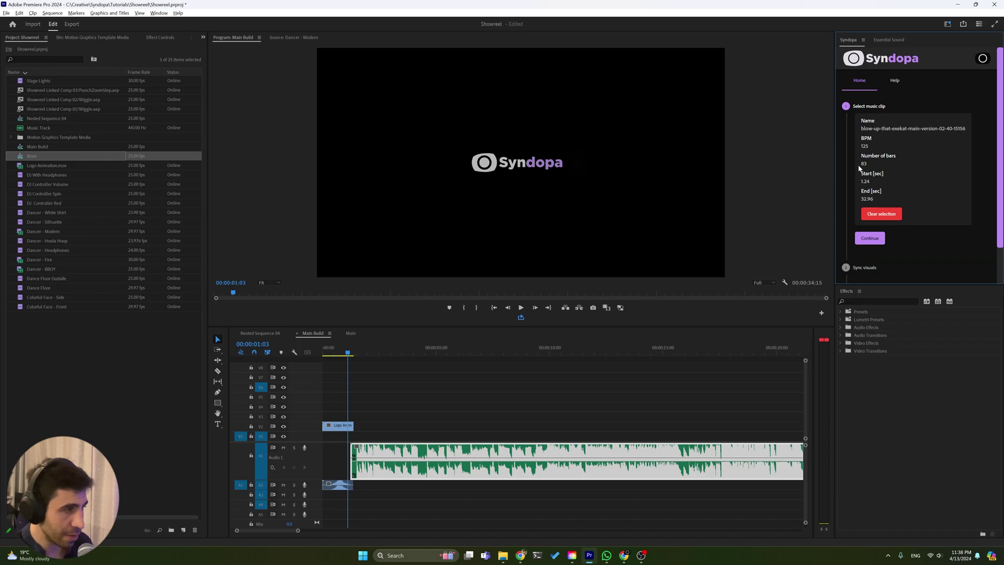
click(870, 238)
click(976, 197)
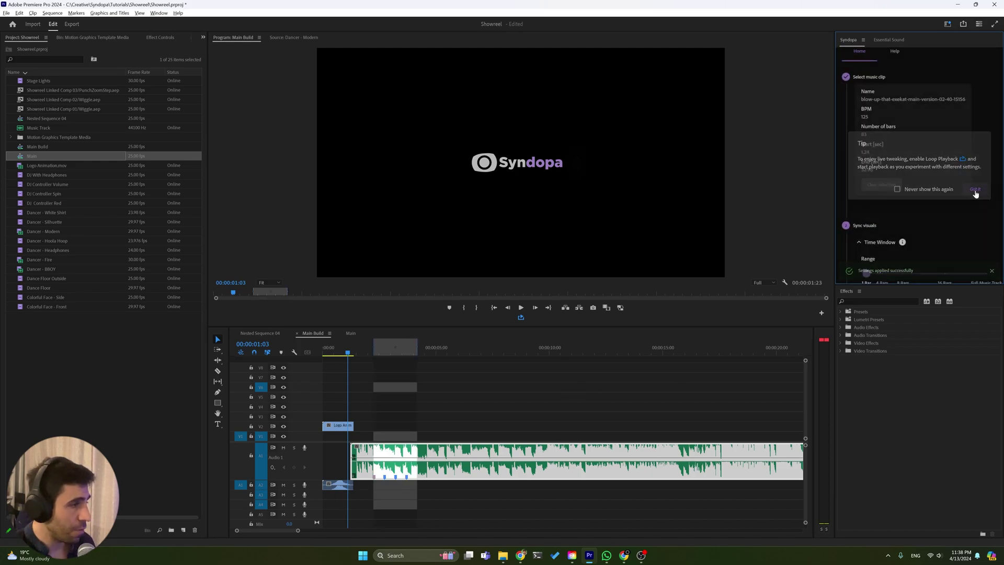
scroll(382, 442, up, 3)
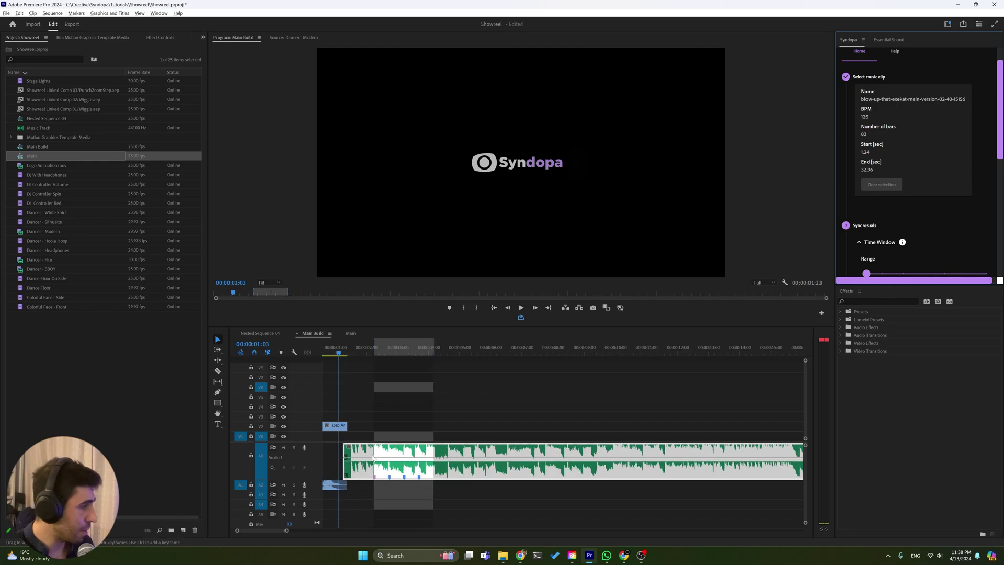
scroll(383, 418, left, 1)
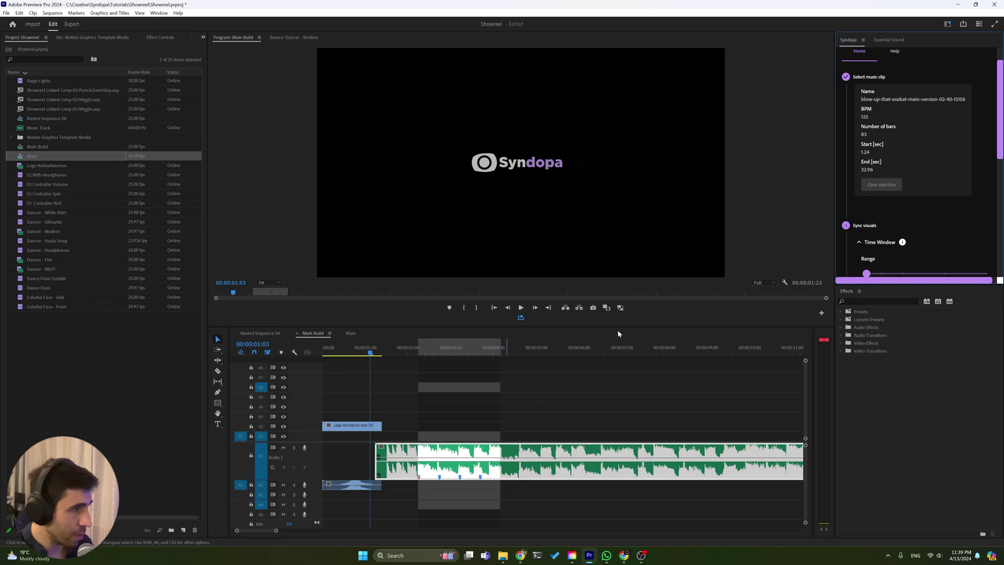
Browse Syndopa's help, including the Music Theory Cheat Sheet and Recommended Workflow, and return to the plugin's home page.
scroll(893, 91, up, 1)
click(895, 81)
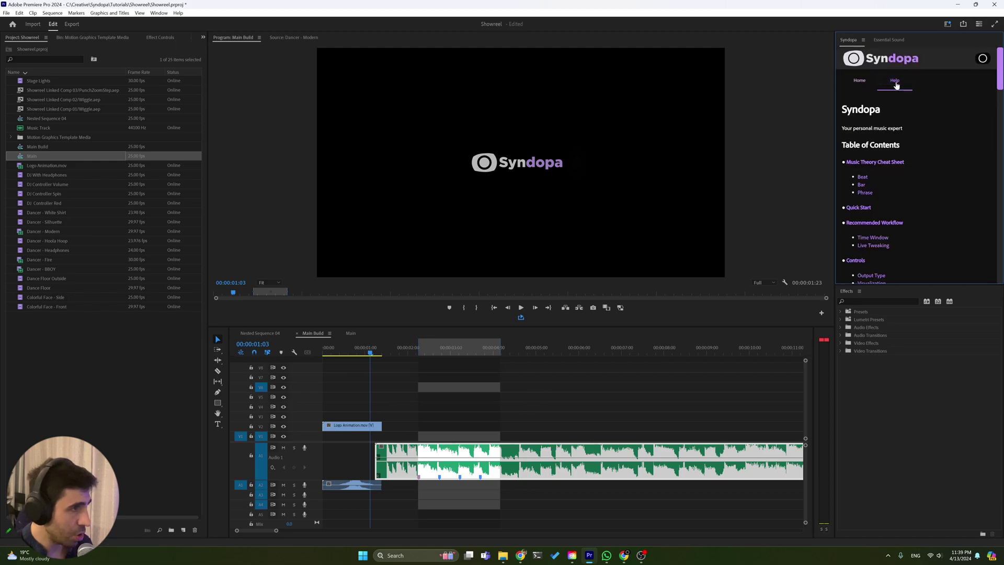
scroll(895, 81, down, 5)
scroll(916, 165, down, 5)
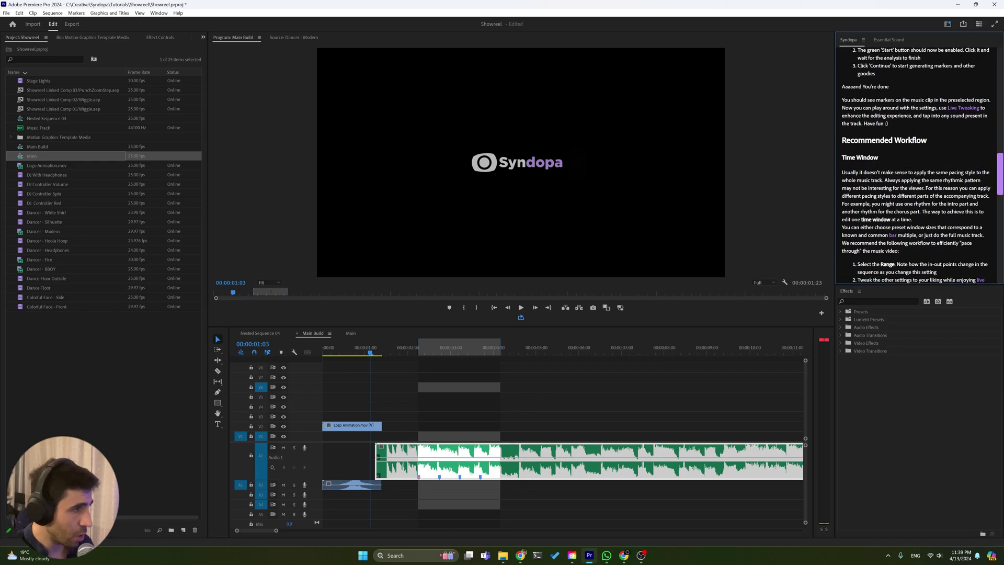
scroll(873, 179, up, 6)
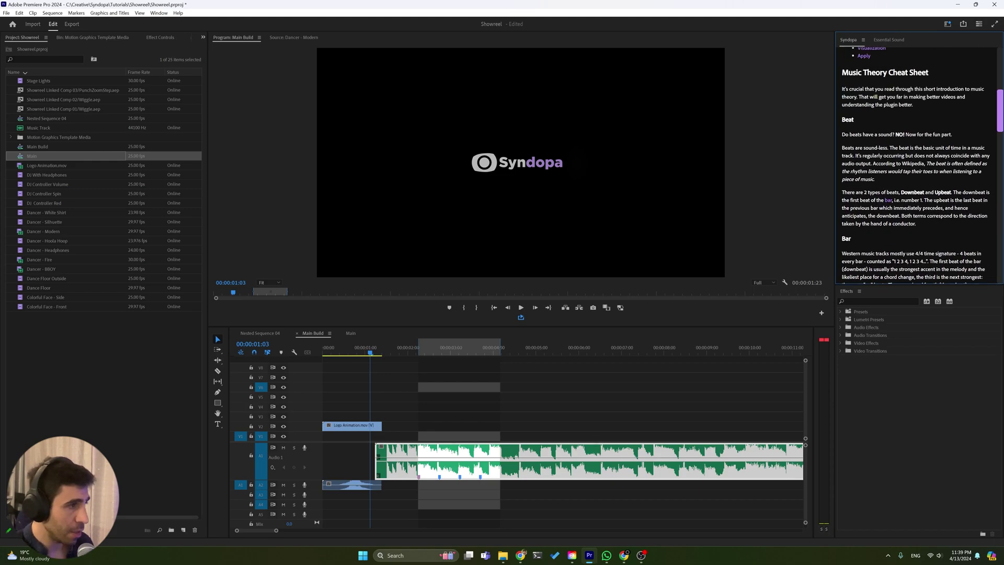
scroll(872, 150, down, 3)
scroll(879, 138, up, 3)
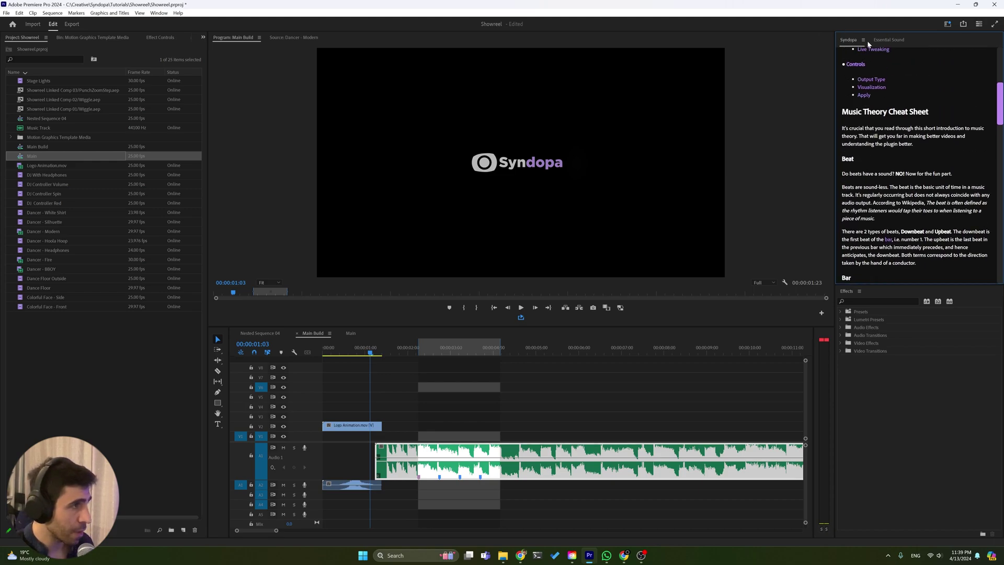
scroll(874, 81, up, 3)
click(861, 84)
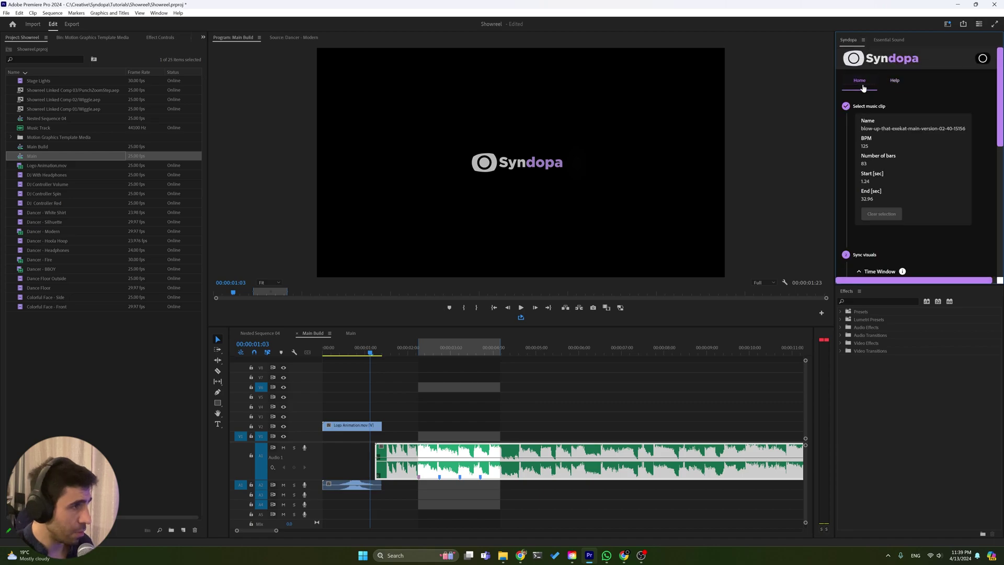
Play the music from the end of the logo animation to about 00:00:20:19, following its waveform in the timeline.
scroll(873, 209, down, 6)
scroll(873, 218, down, 2)
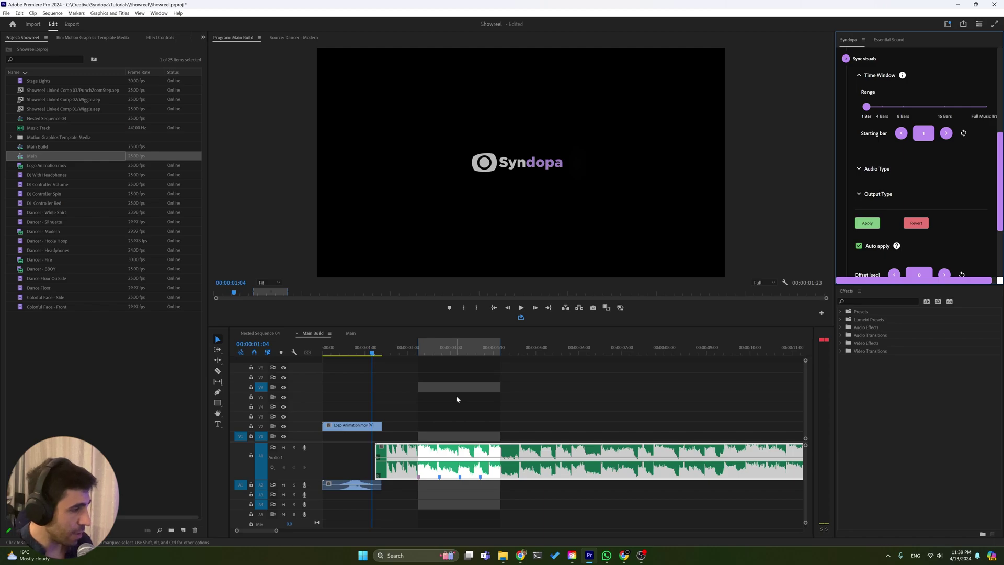
click(394, 351)
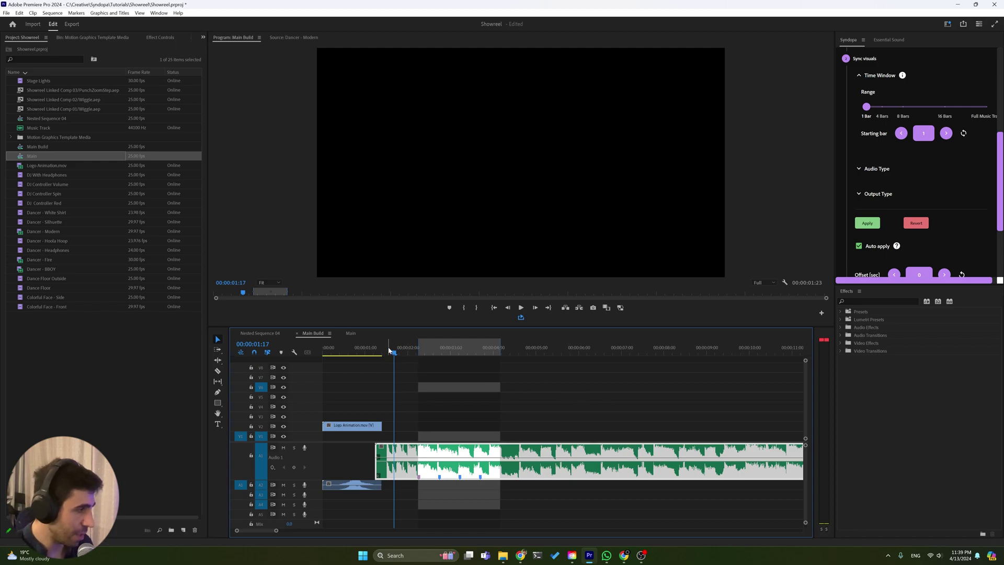
drag(394, 351, 382, 350)
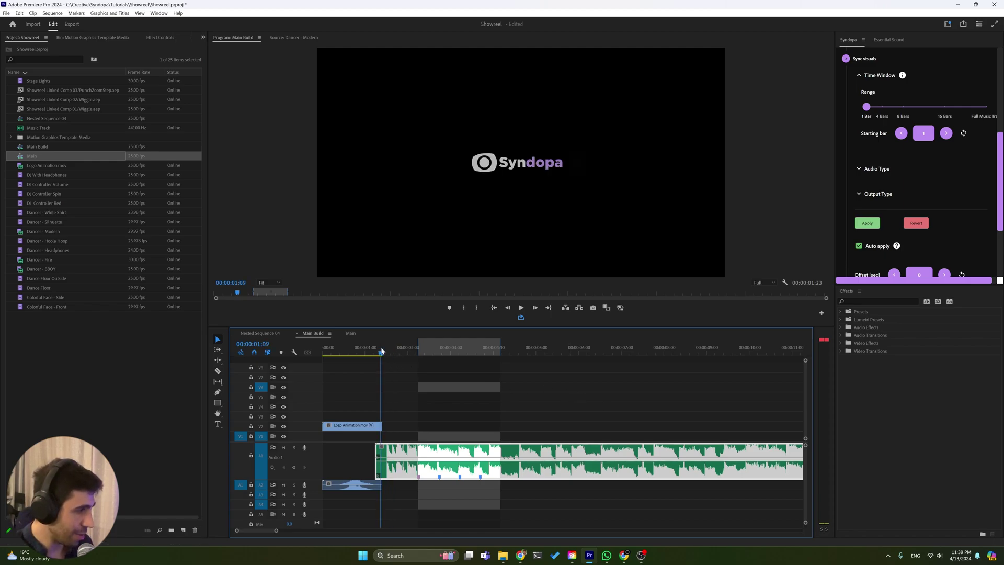
key(space)
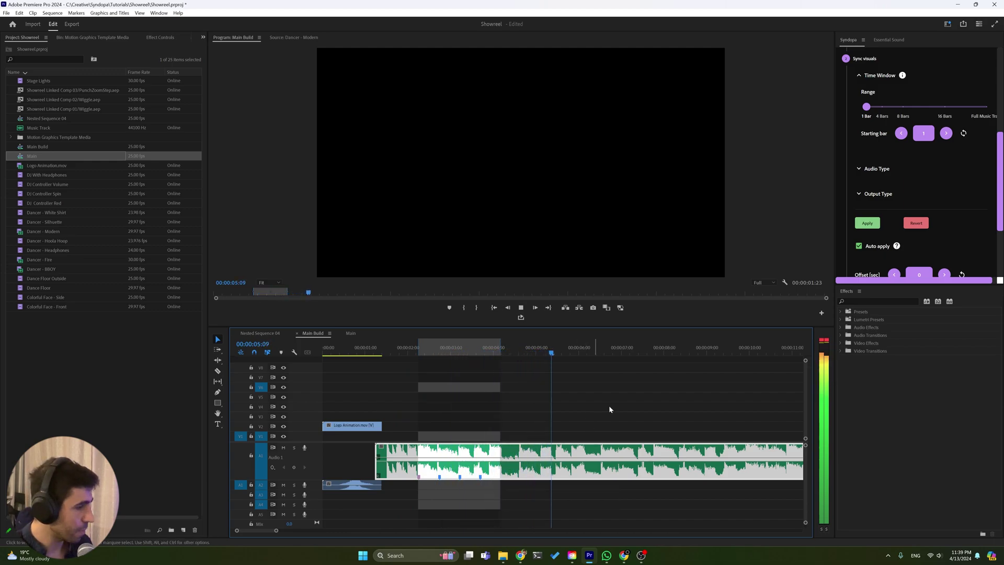
scroll(693, 394, down, 4)
alt+scroll(685, 402, down, 2)
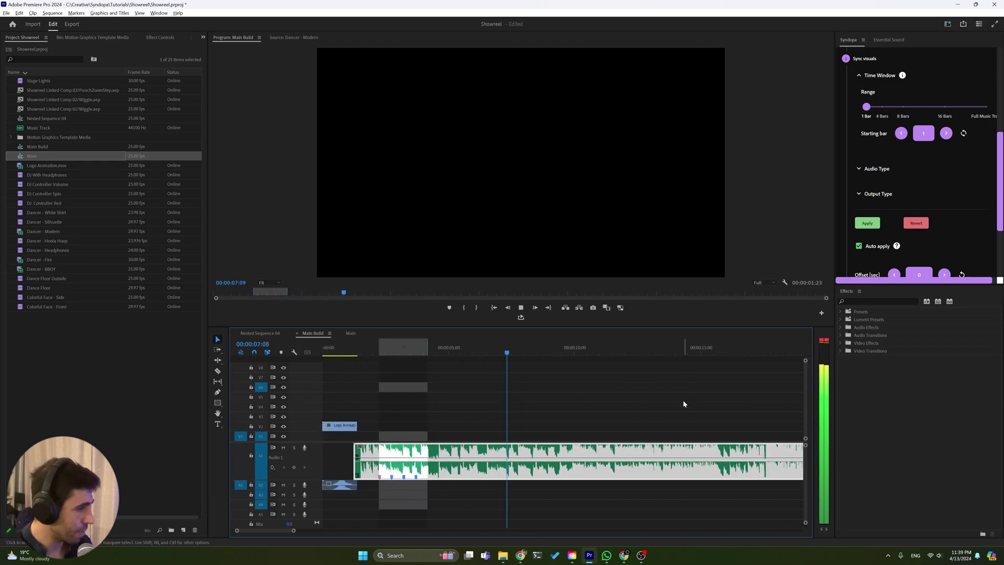
key(minus)
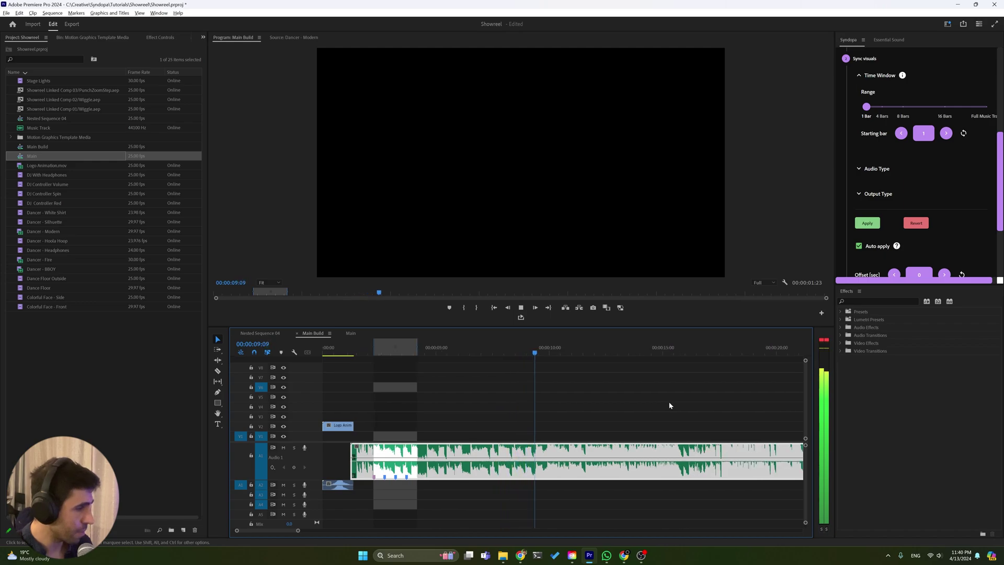
key(equal)
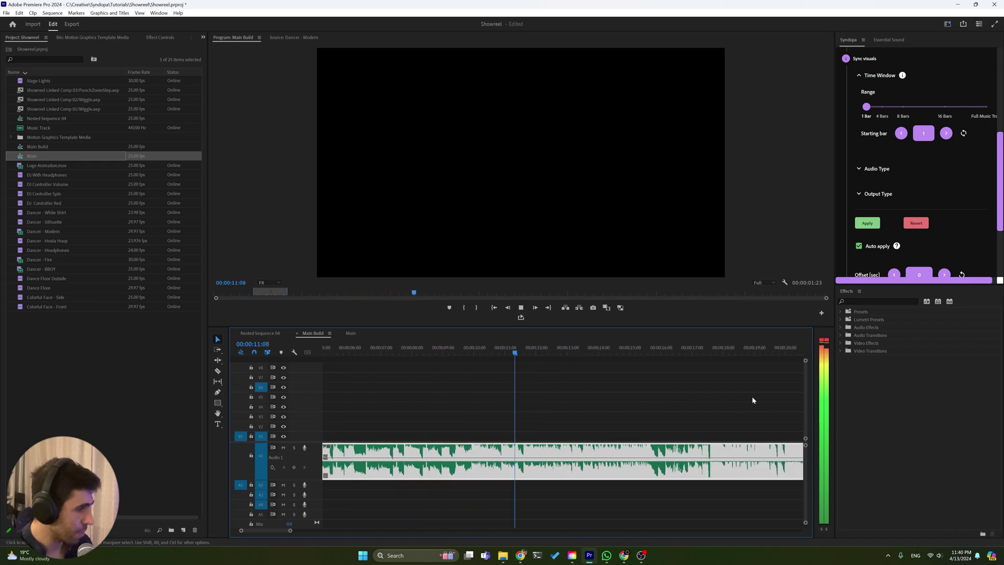
alt+scroll(753, 401, up, 1)
scroll(753, 404, down, 5)
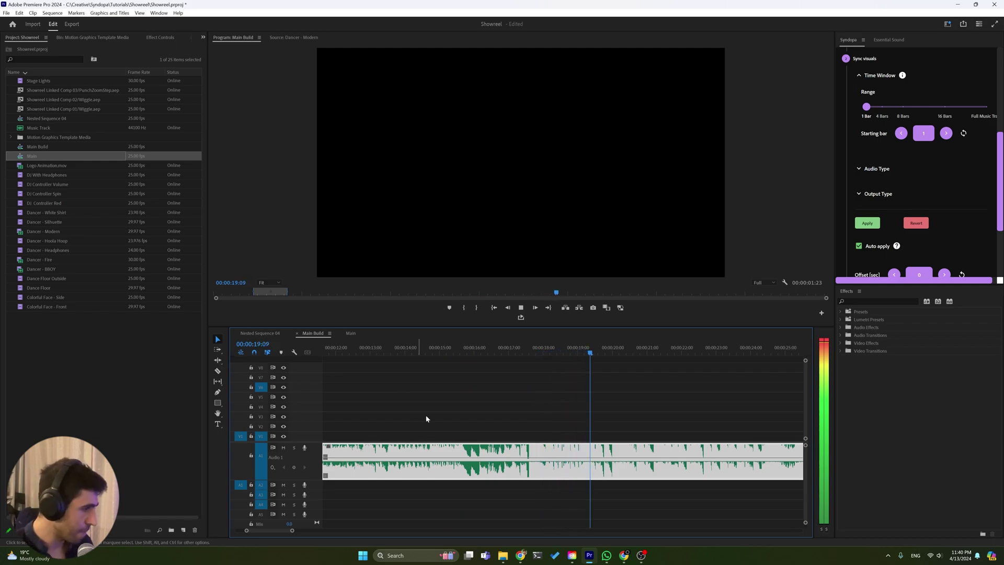
key(space)
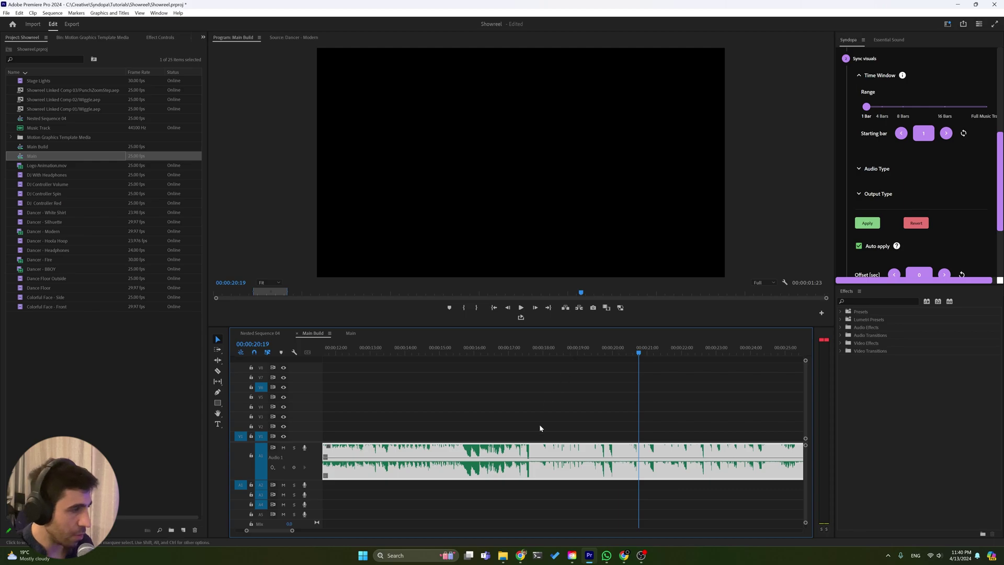
Replay the music intro from around the end of the logo animation into the marked one-bar range.
scroll(539, 425, up, 8)
scroll(426, 409, down, 4)
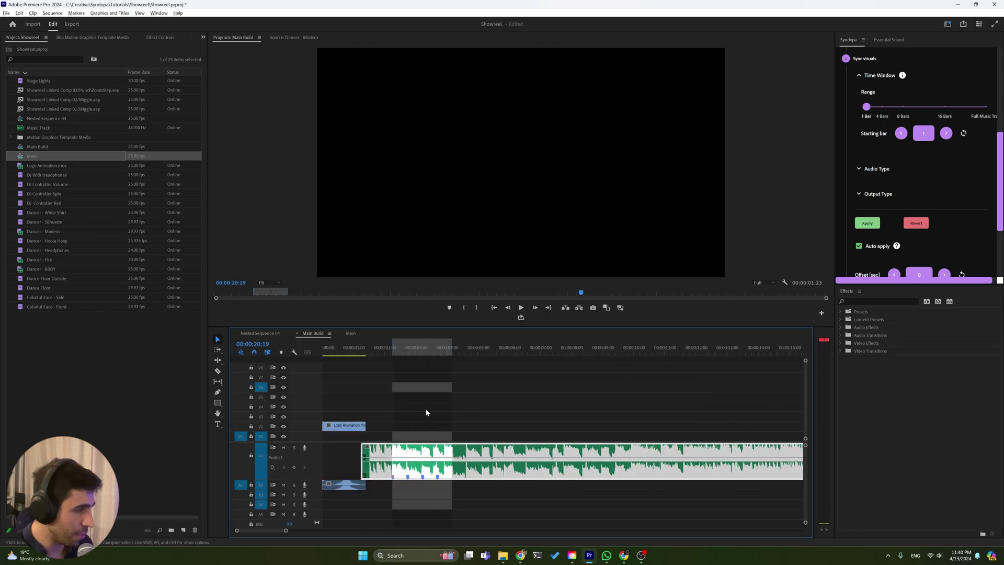
scroll(377, 366, up, 1)
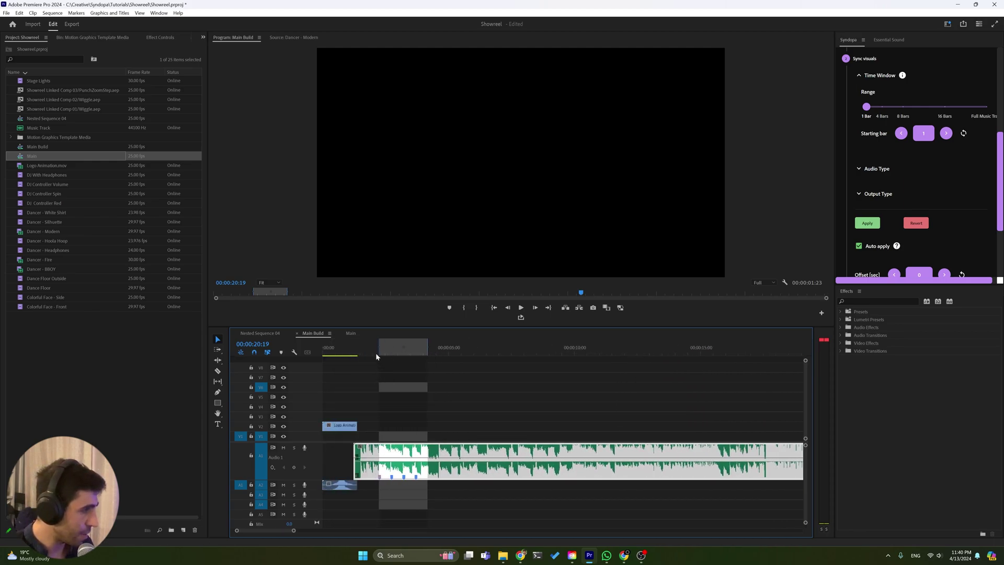
click(369, 350)
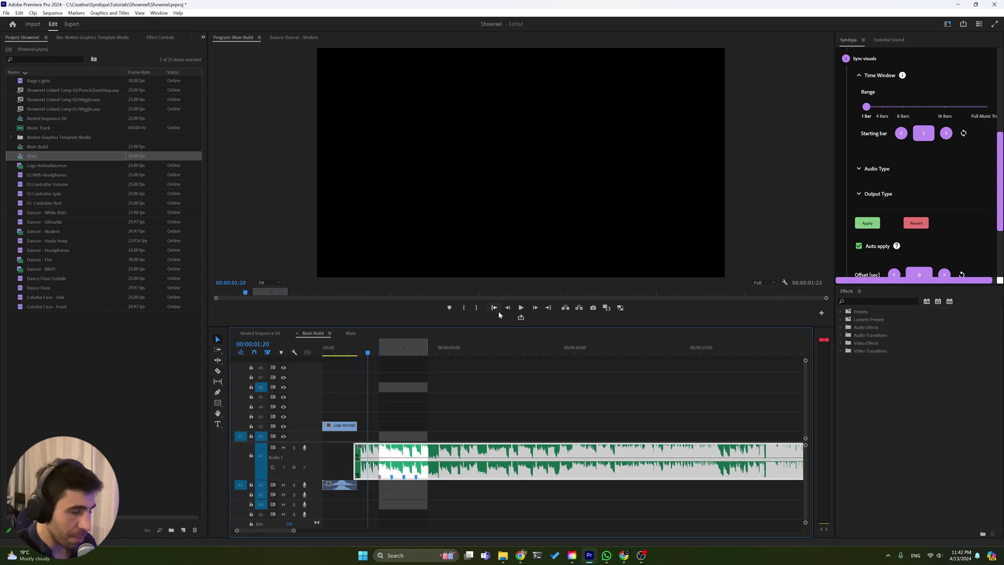
click(351, 345)
key(space)
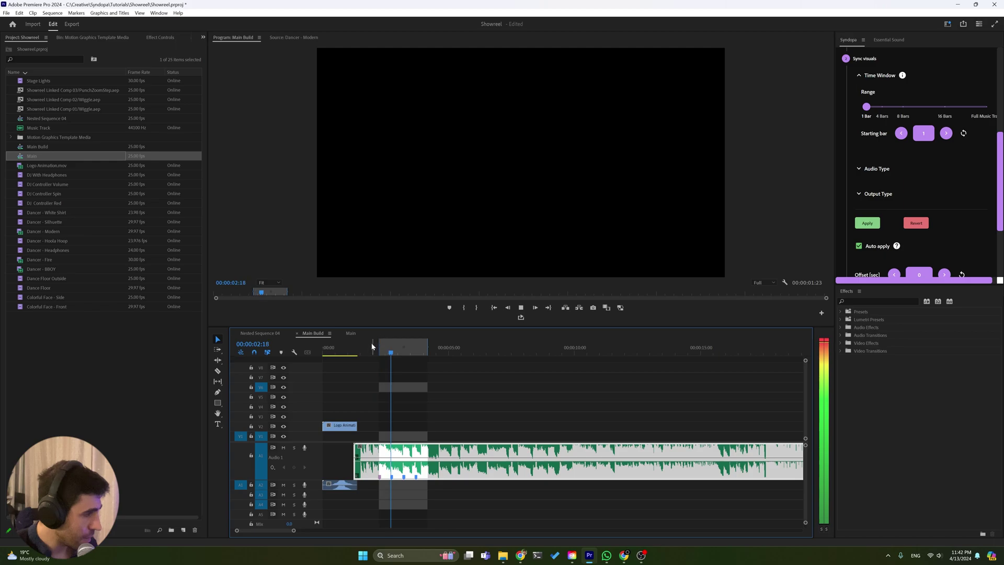
key(space)
Place the DJ Controller Volume clip on video track V1 starting right after the logo animation, and preview it.
click(368, 349)
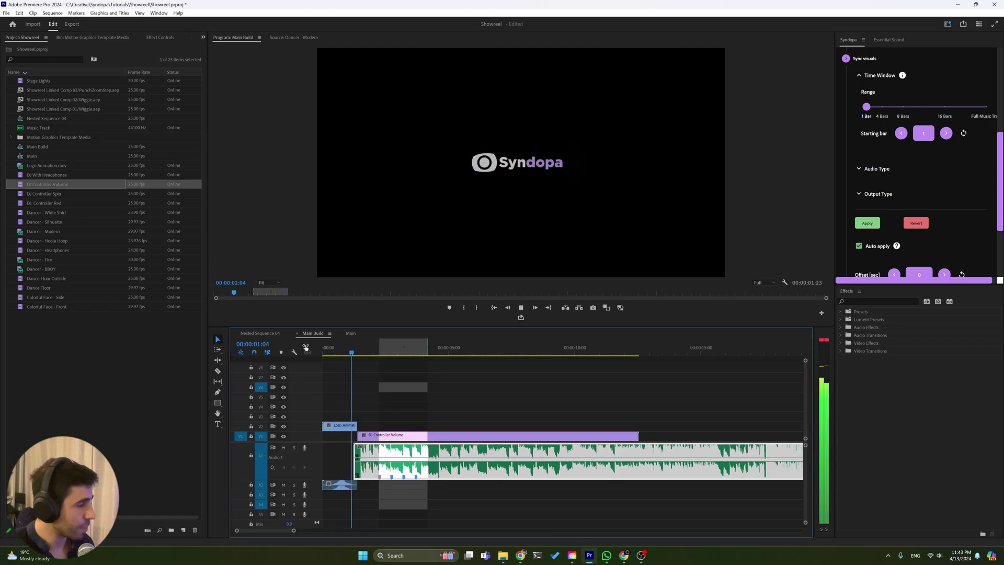
key(space)
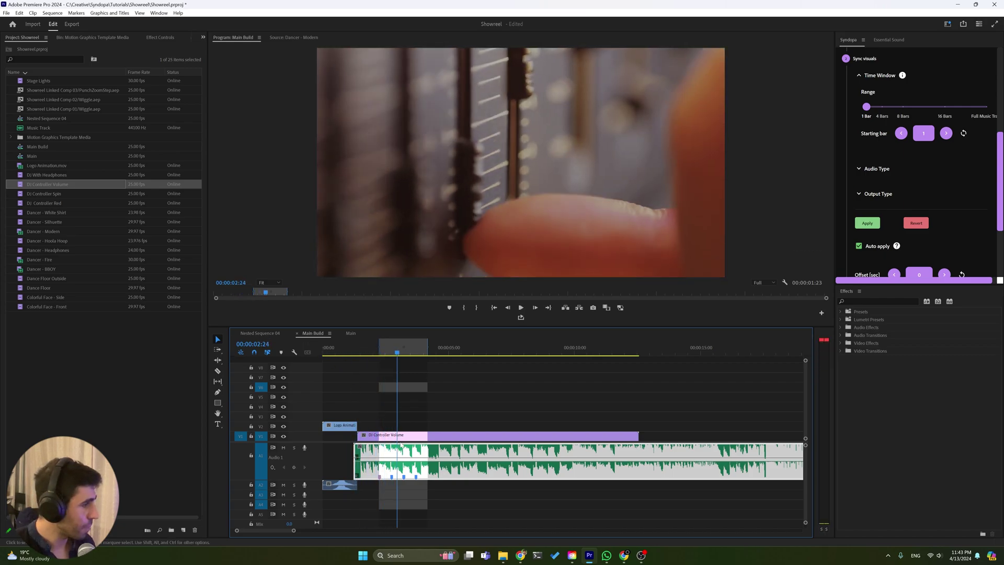
mouse_move(358, 435)
mouse_down()
mouse_move(453, 439)
mouse_move(357, 437)
mouse_up()
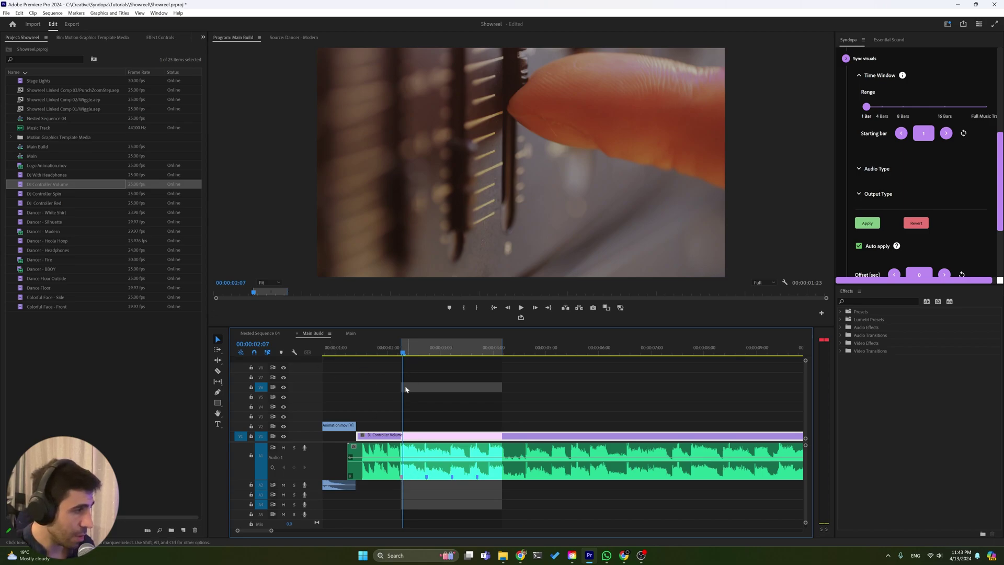
Play the sequence from its beginning to review the DJ Controller Volume clip against the beat markers.
drag(353, 355, 315, 355)
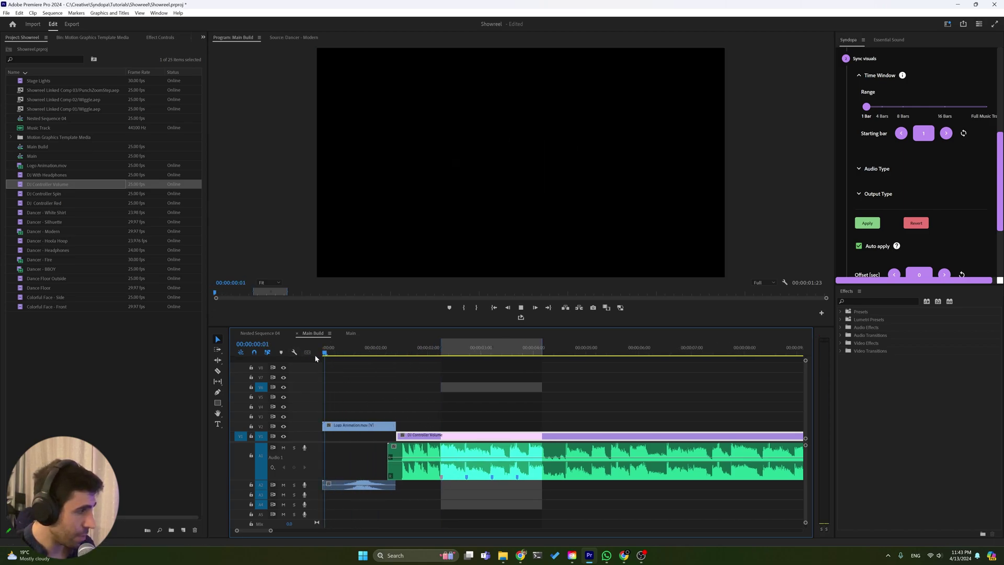
key(space)
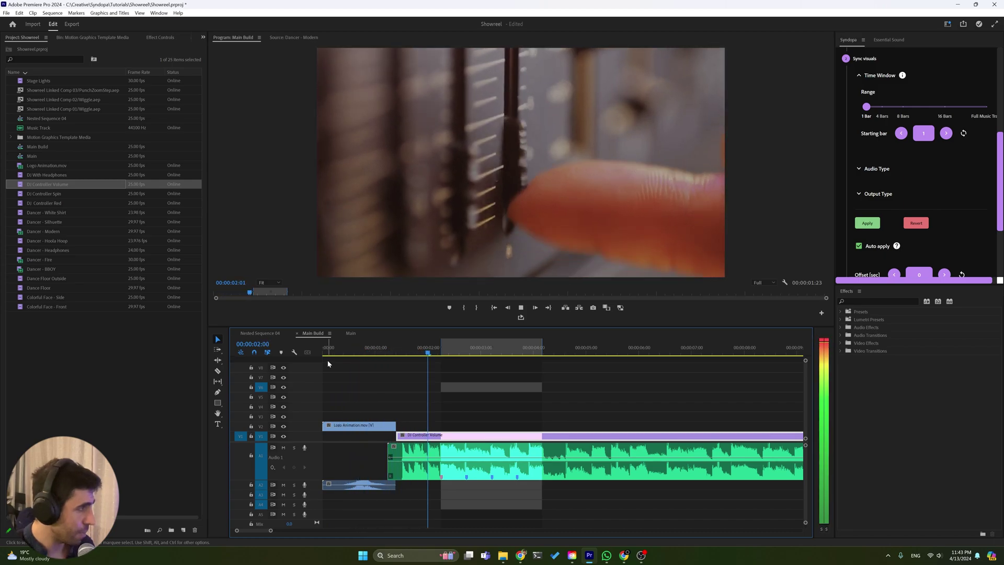
key(space)
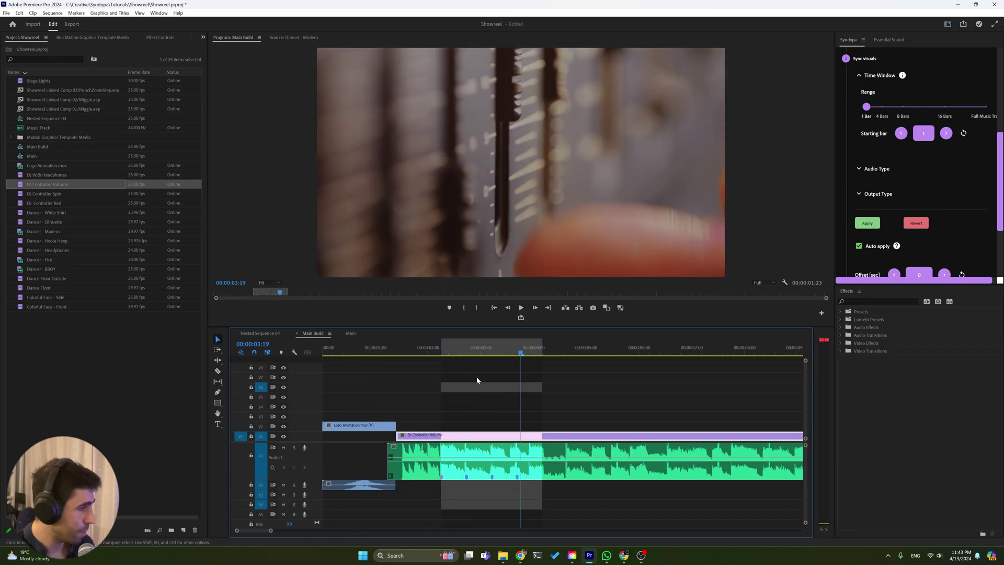
key(minus)
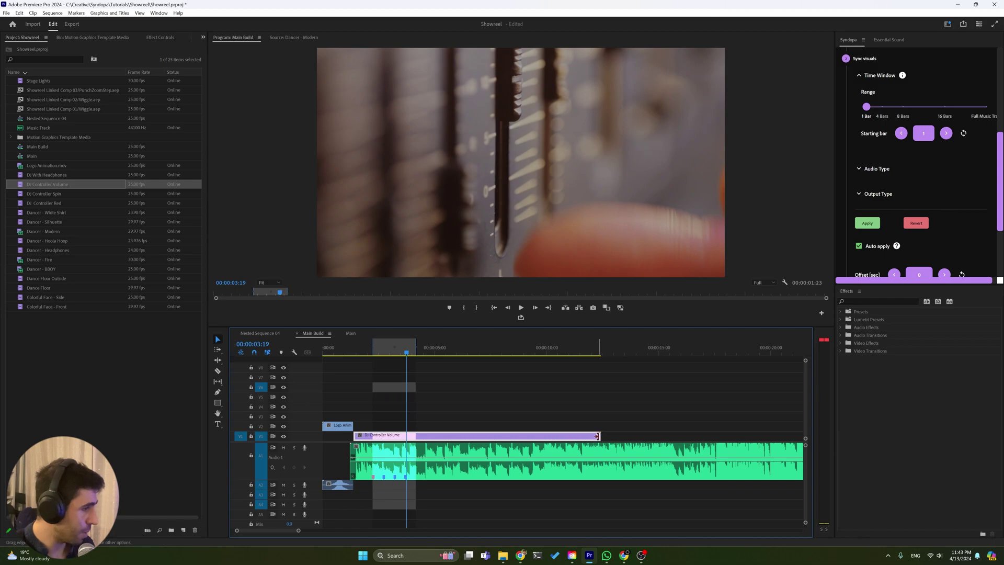
Trim the DJ Controller Volume clip to the second beat marker and fill the rest of the bar with the DJ With Headphones clip.
drag(599, 436, 377, 444)
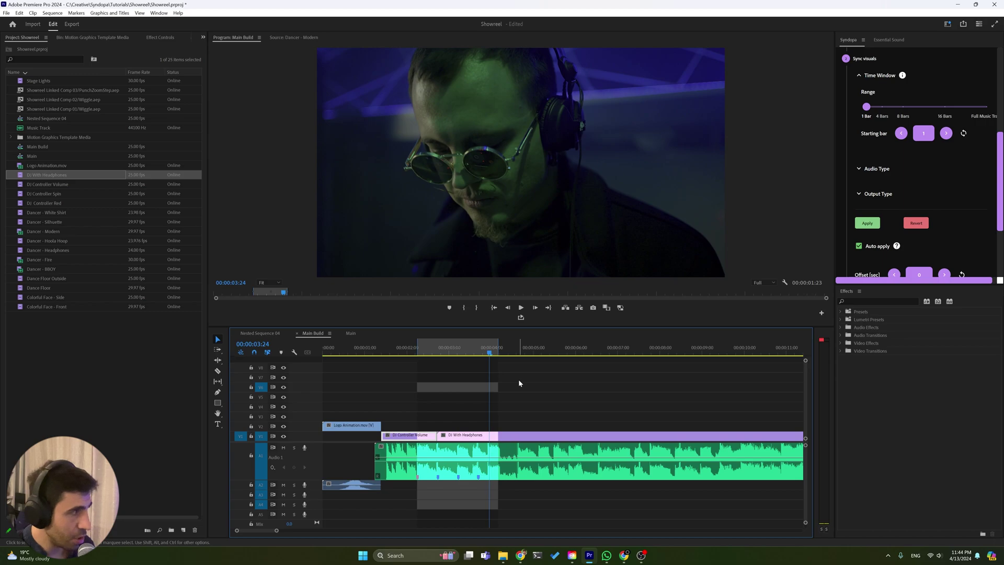
drag(447, 439, 661, 429)
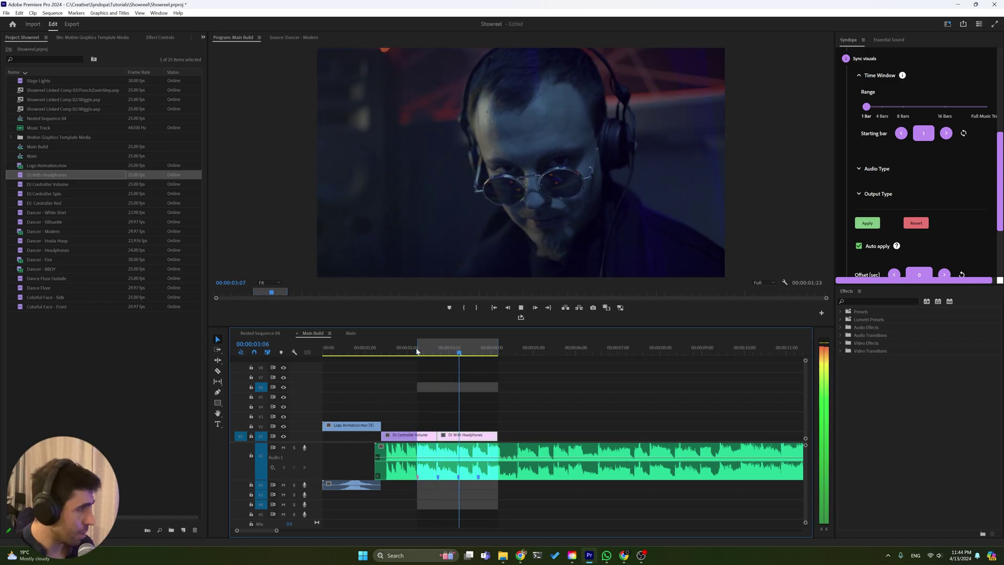
key(space)
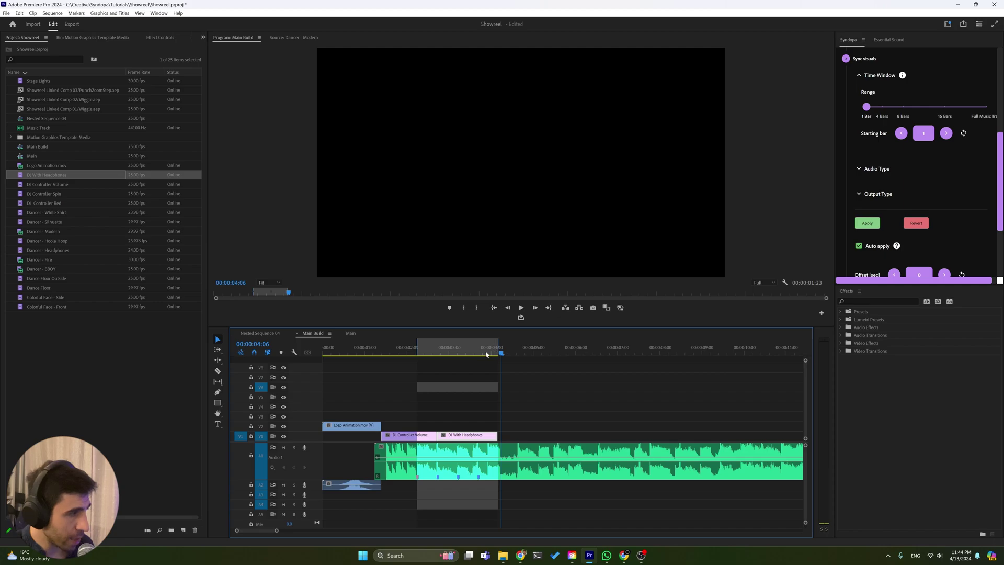
Advance the one-bar Syndopa time window to starting bar 2.
scroll(923, 156, up, 5)
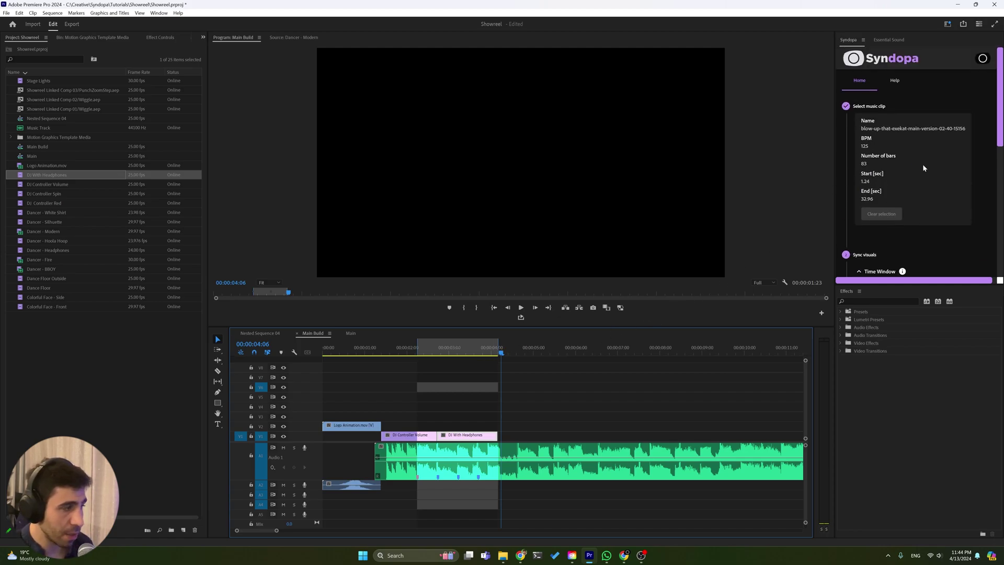
scroll(460, 403, down, 1)
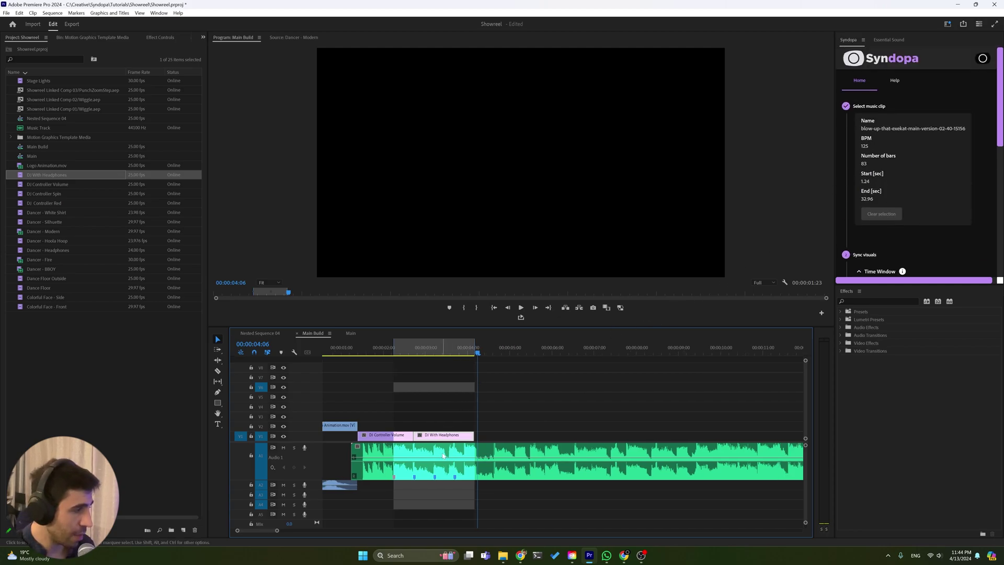
scroll(443, 455, up, 2)
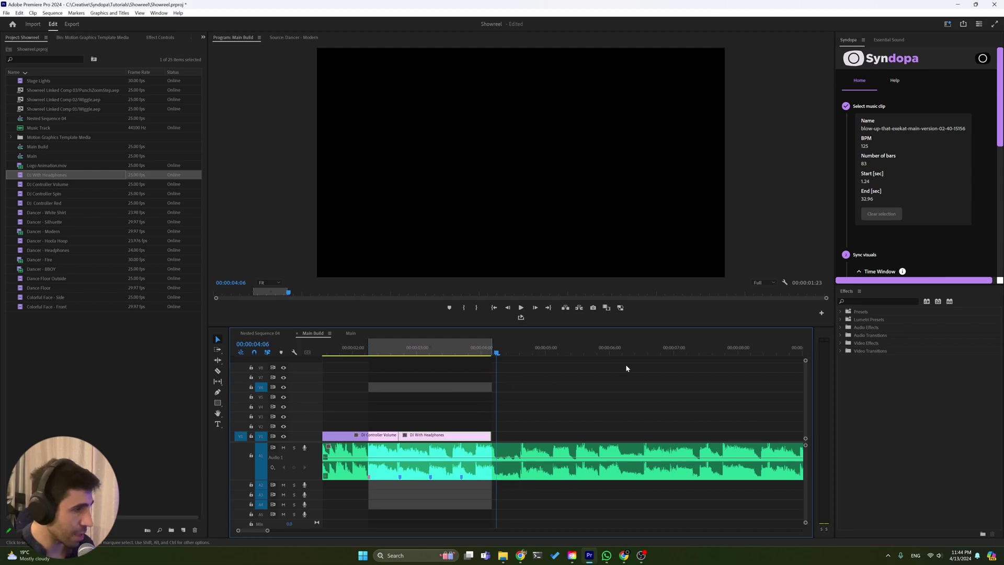
scroll(865, 251, down, 1)
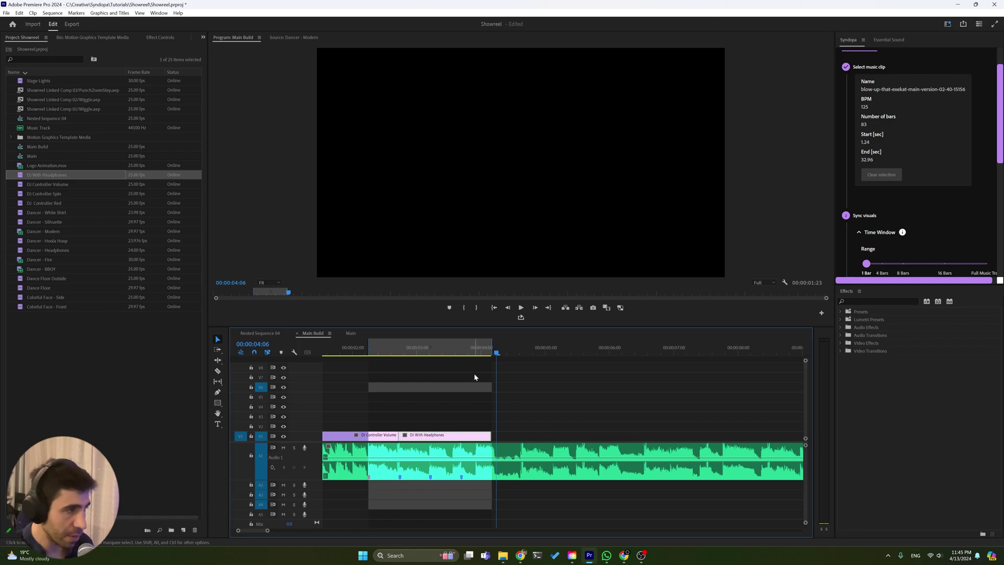
scroll(868, 222, down, 4)
scroll(867, 222, up, 1)
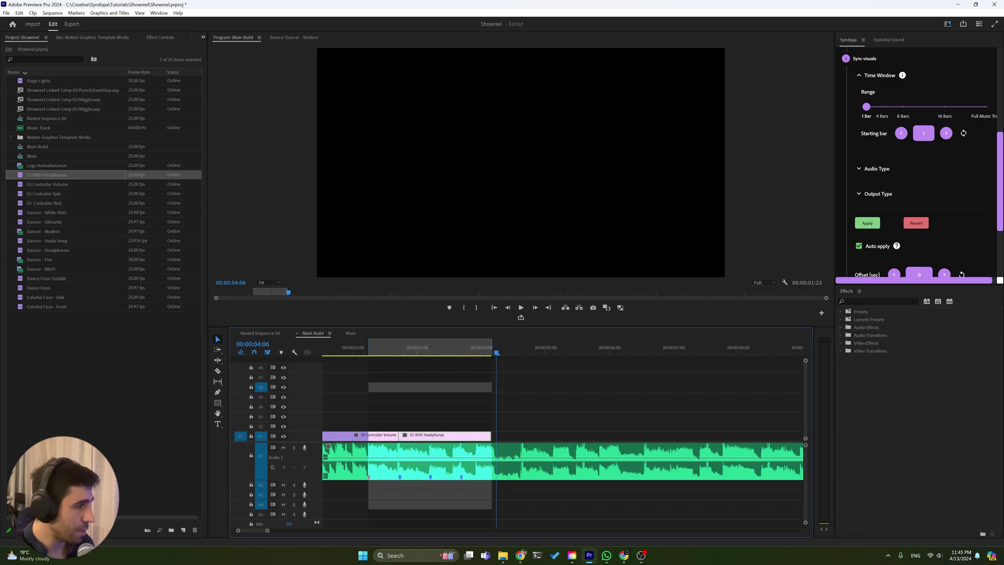
scroll(942, 206, up, 1)
click(947, 173)
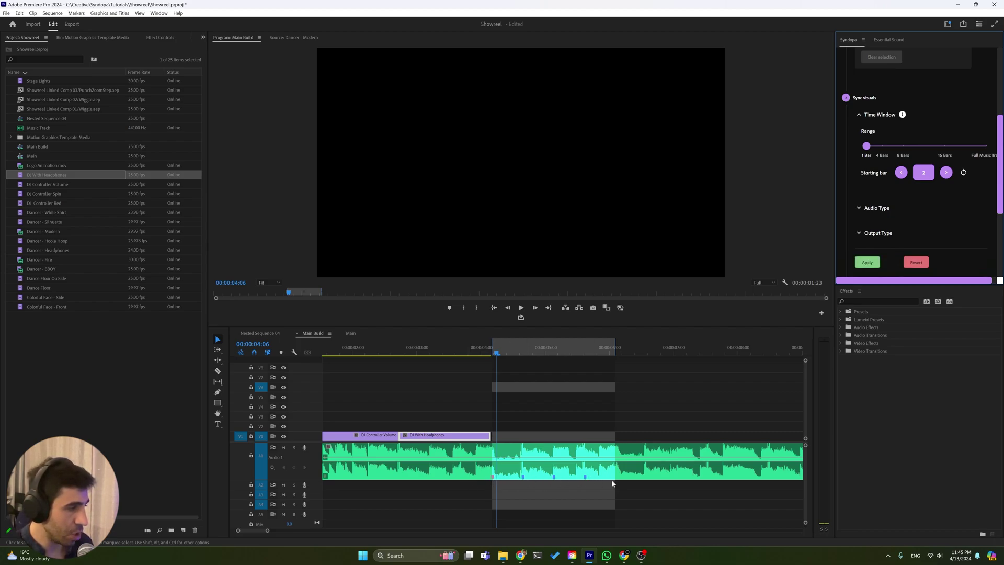
Place the Dancer - Silhouette clip on V1 directly after DJ With Headphones and check its frames at the bar's third and fourth beat markers.
scroll(486, 472, up, 2)
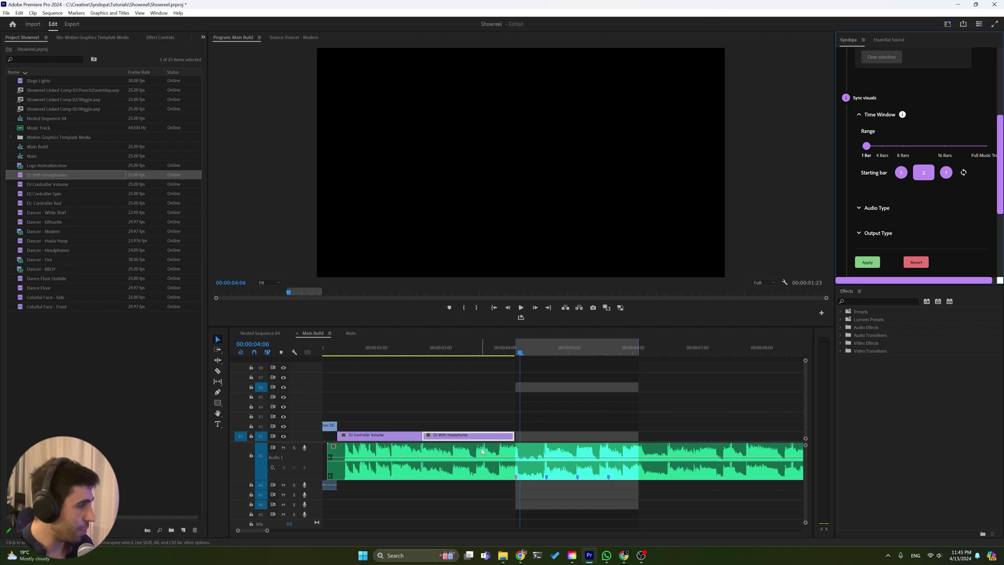
click(515, 434)
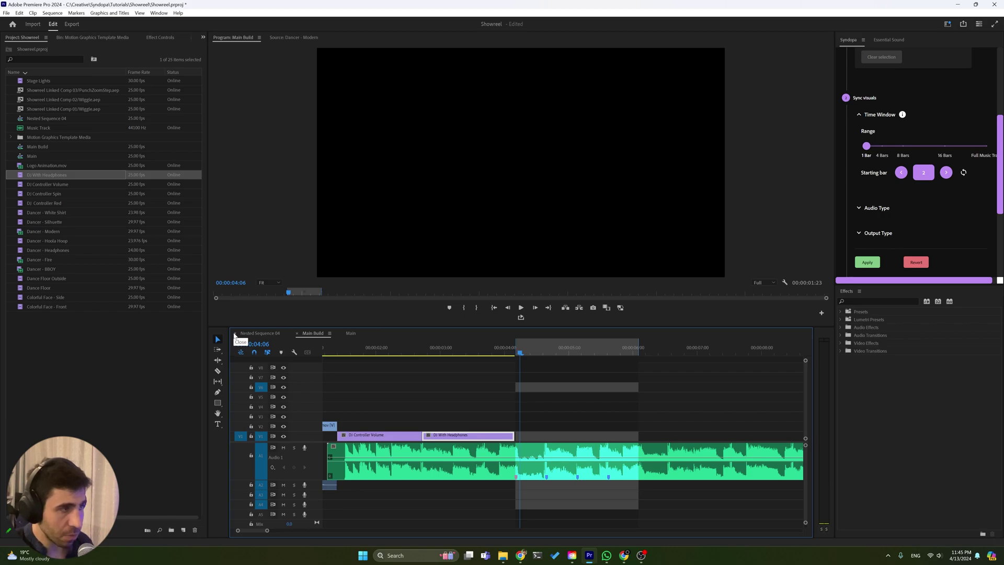
key(space)
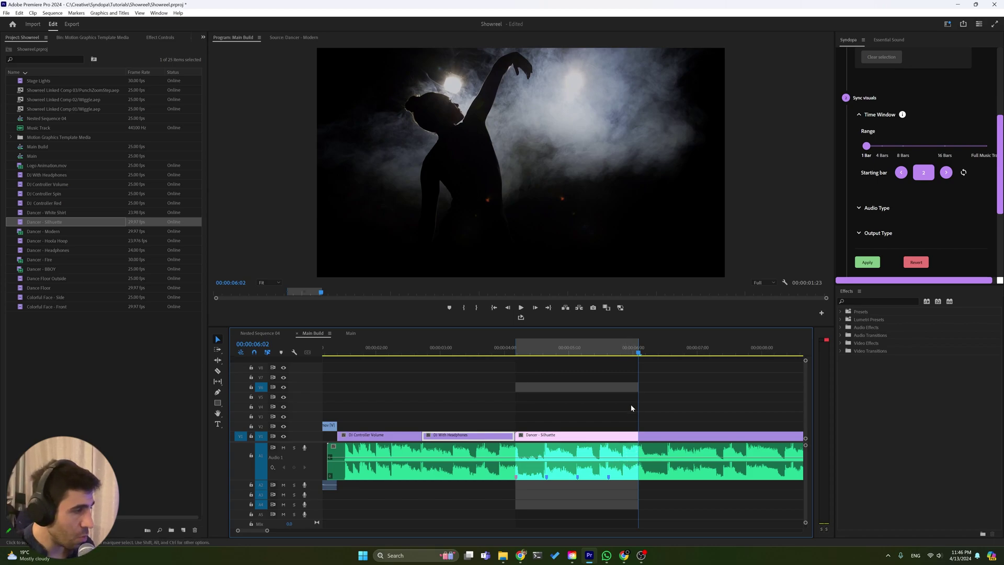
click(618, 354)
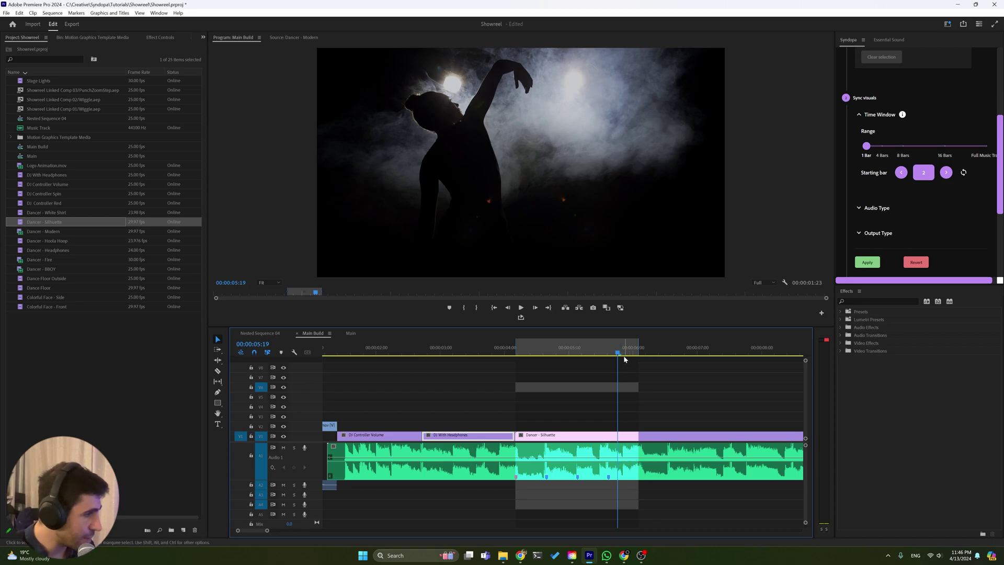
drag(621, 353, 617, 353)
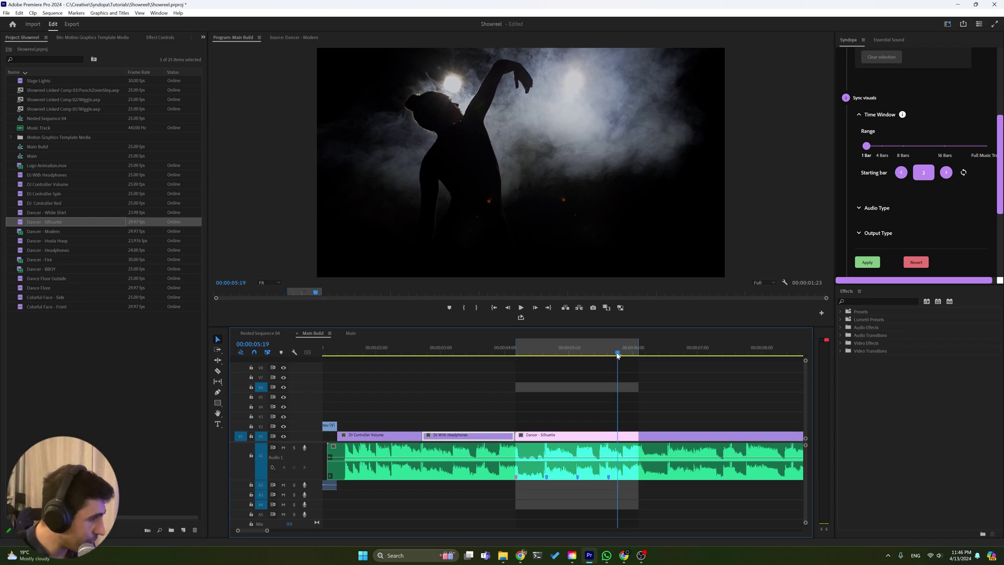
click(580, 353)
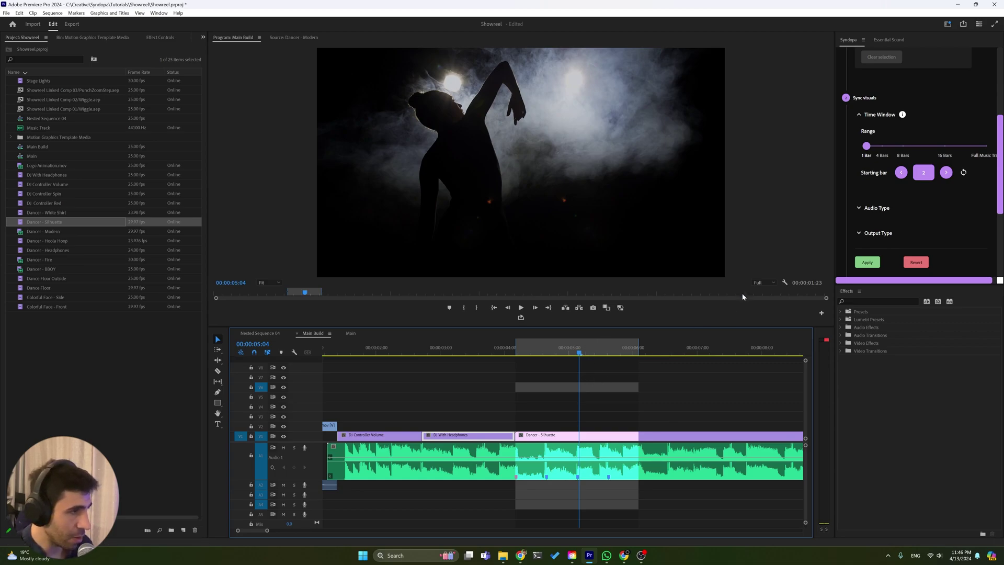
Switch the Syndopa audio type for bar 2 to Kicks & Toms.
scroll(853, 184, down, 3)
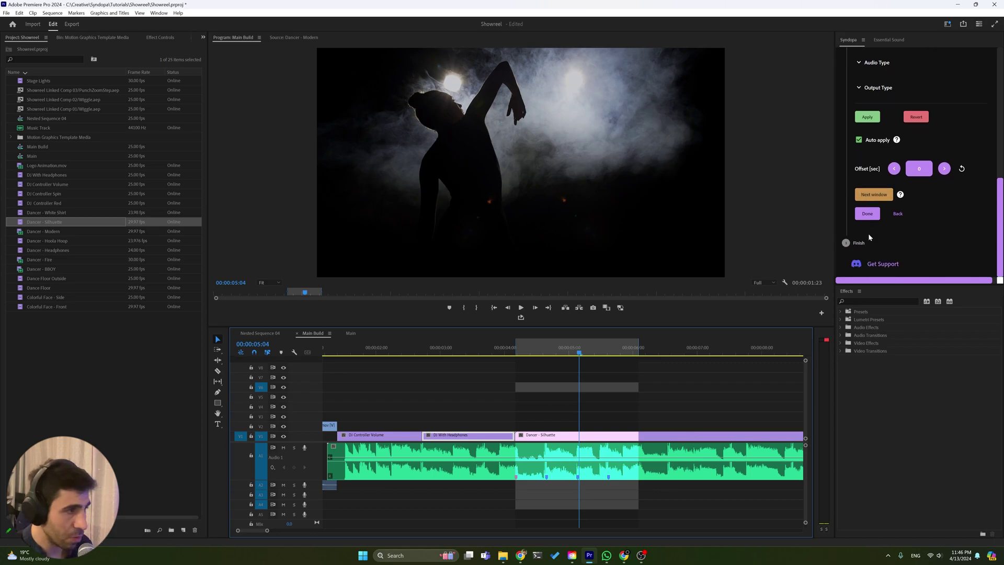
scroll(868, 188, up, 3)
click(870, 187)
scroll(876, 162, down, 2)
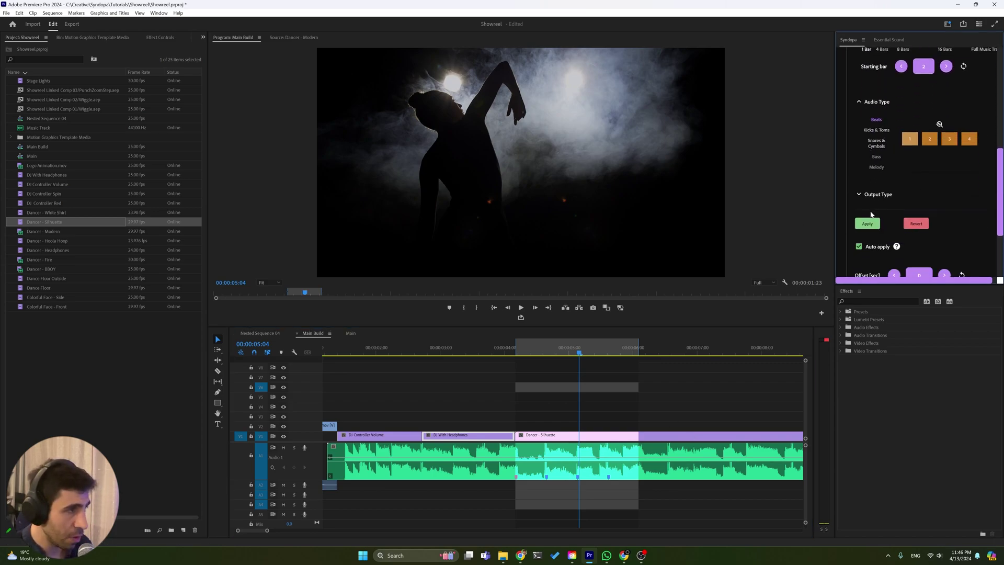
click(880, 130)
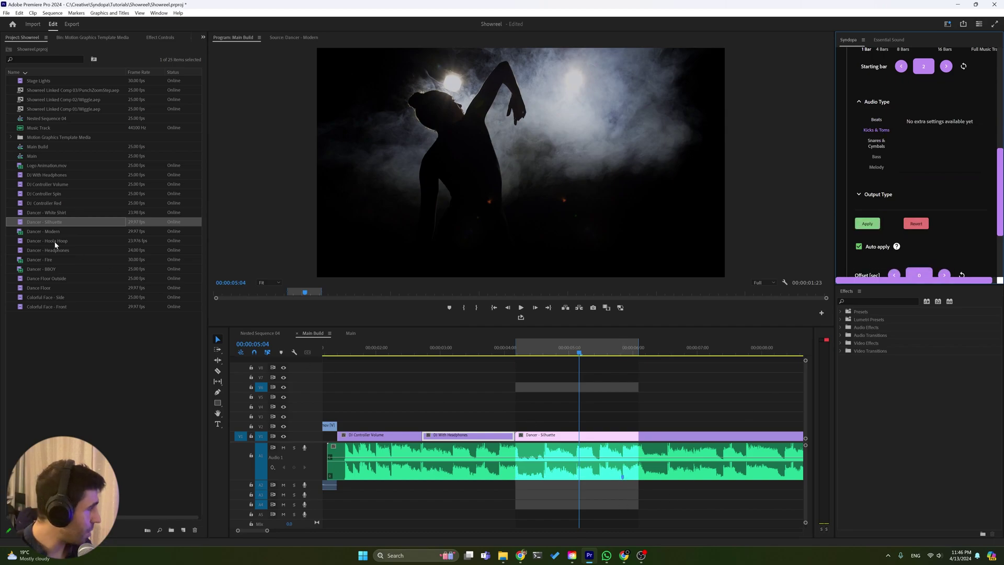
Trim the Dancer - Silhouette clip to the kick marker and place the DJ Controller Spin clip directly after it on V1.
scroll(742, 440, down, 4)
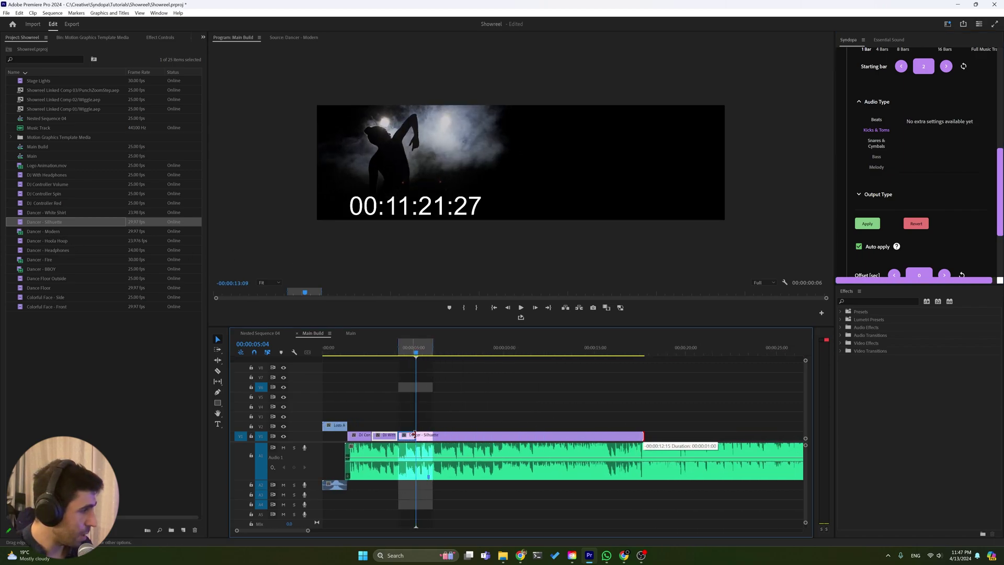
scroll(395, 435, up, 3)
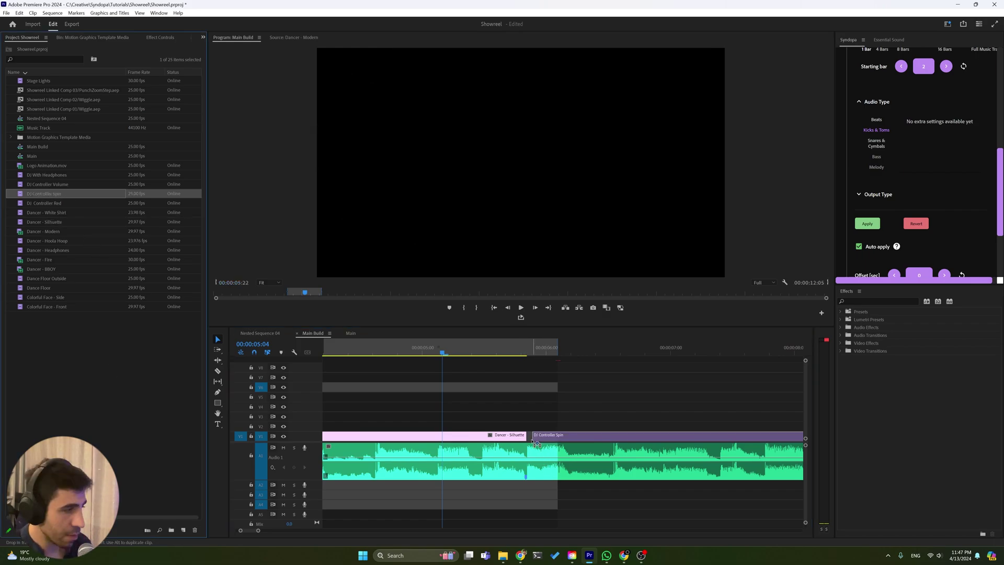
drag(532, 439, 533, 436)
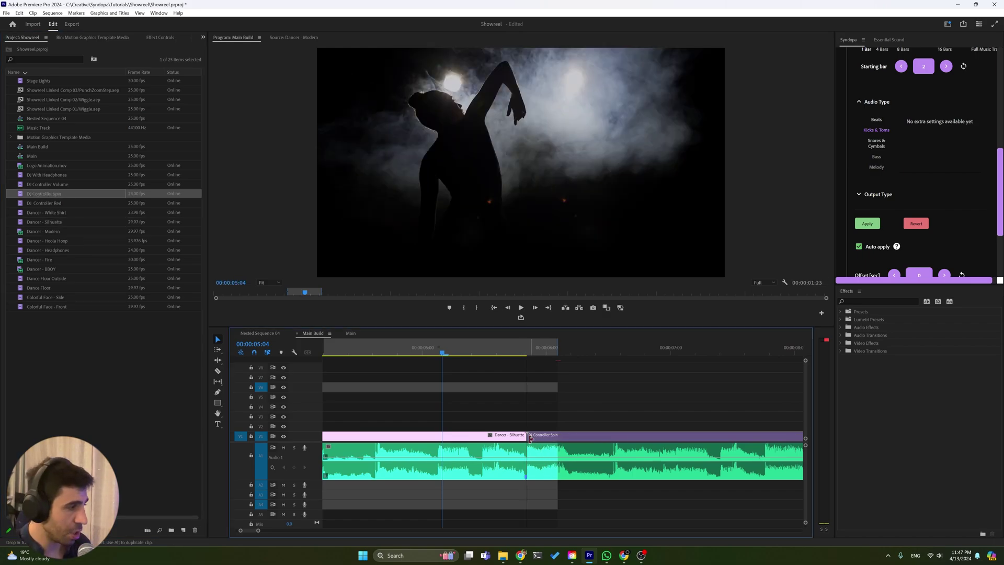
Play the cut from Dancer - Silhouette to DJ Controller Spin to check it against the kick marker.
click(523, 348)
key(space)
key(space)
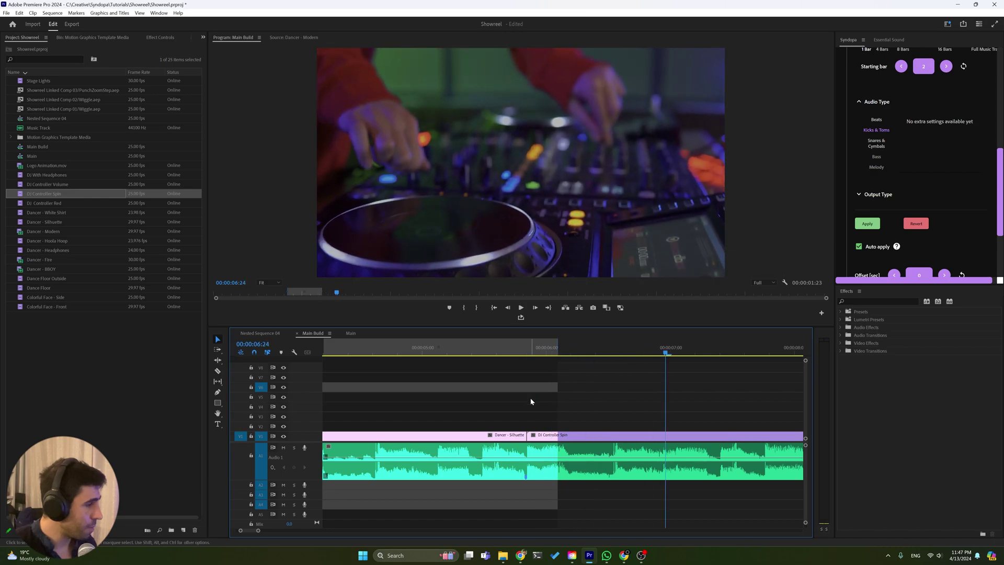
scroll(427, 346, down, 3)
scroll(439, 351, up, 2)
click(459, 354)
key(space)
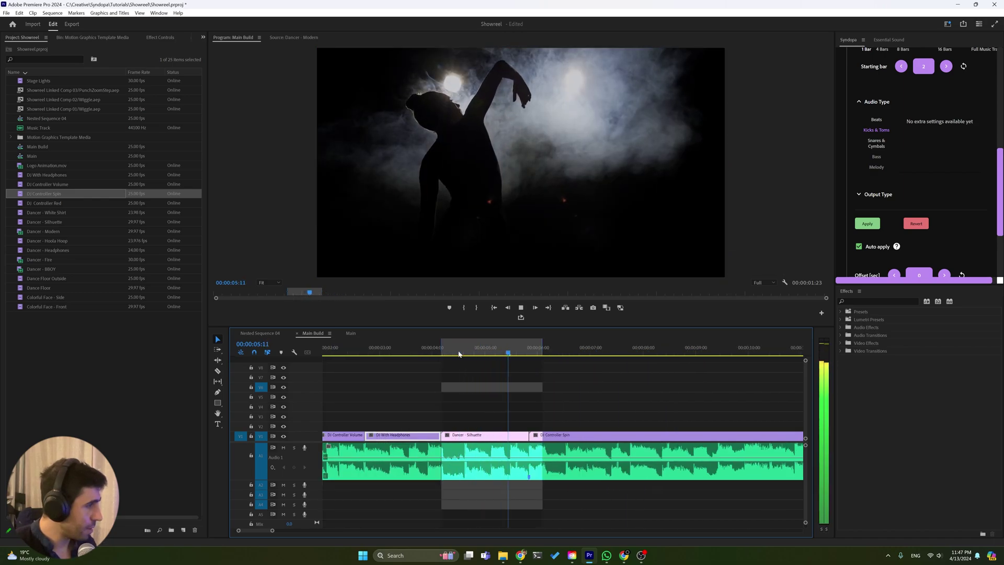
key(space)
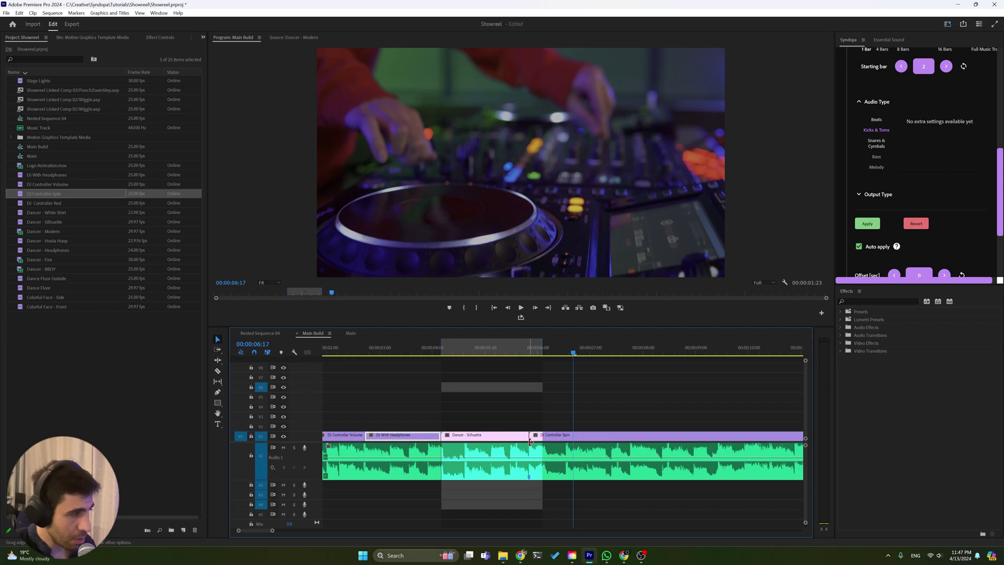
Switch the audio type to Beats, shorten the Dancer - Silhouette clip to the fourth beat marker, and preview the bar.
drag(524, 437, 503, 438)
click(878, 121)
click(429, 348)
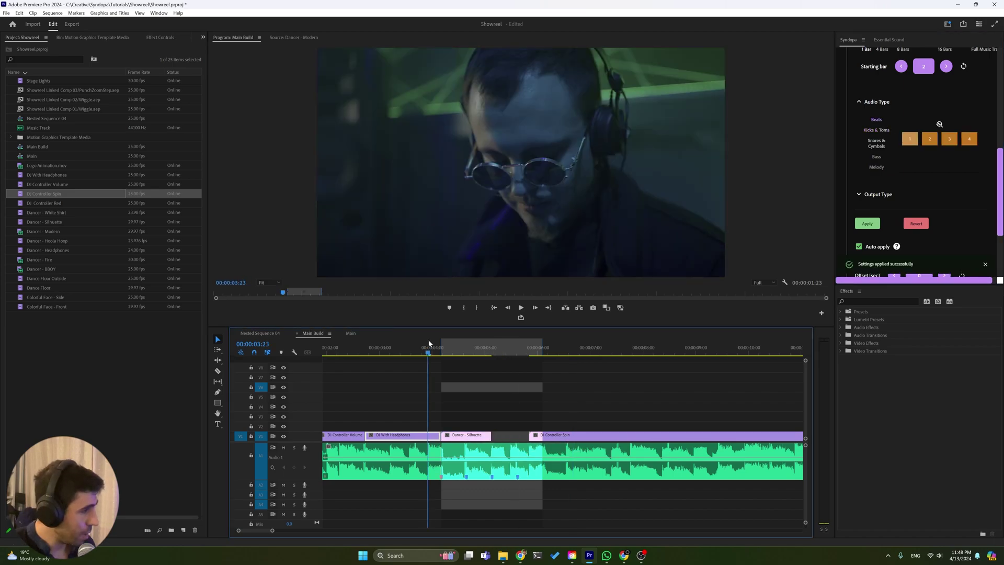
key(space)
key(space)
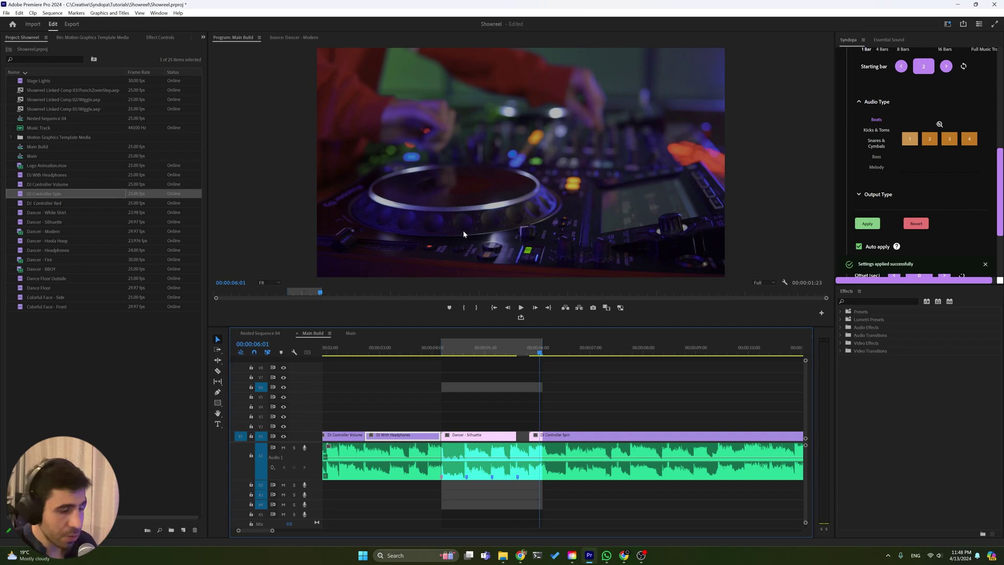
Trim the start of the DJ Controller Spin clip and move it against the end of Dancer - Silhouette, with the audio type on Kicks & Toms.
drag(531, 435, 567, 435)
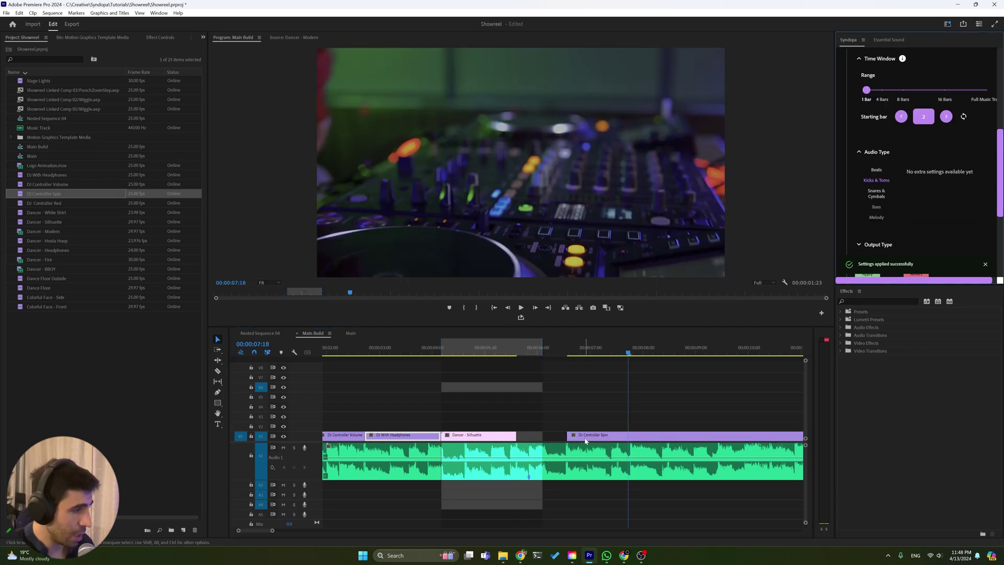
drag(581, 437, 531, 437)
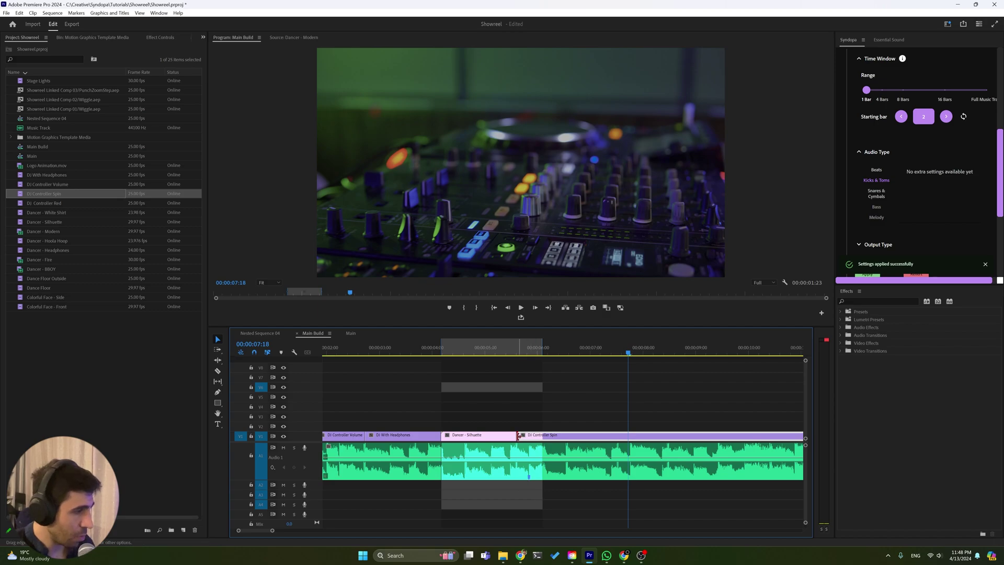
mouse_move(518, 435)
mouse_down()
mouse_move(580, 442)
mouse_move(516, 436)
mouse_up()
Play bar 2 and replay the DJ Controller Spin opening to compare the hand movement with the kick marker.
click(447, 350)
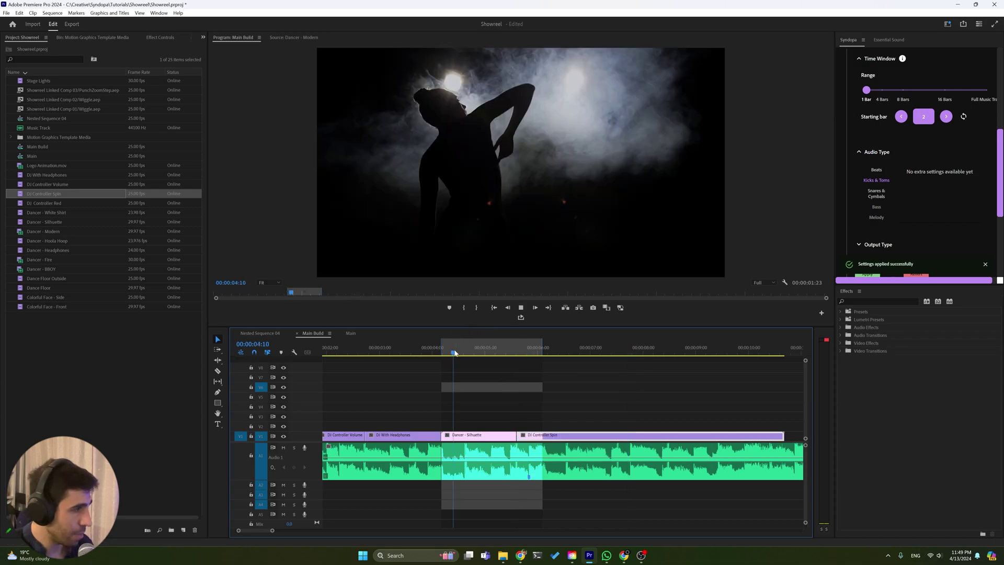
key(space)
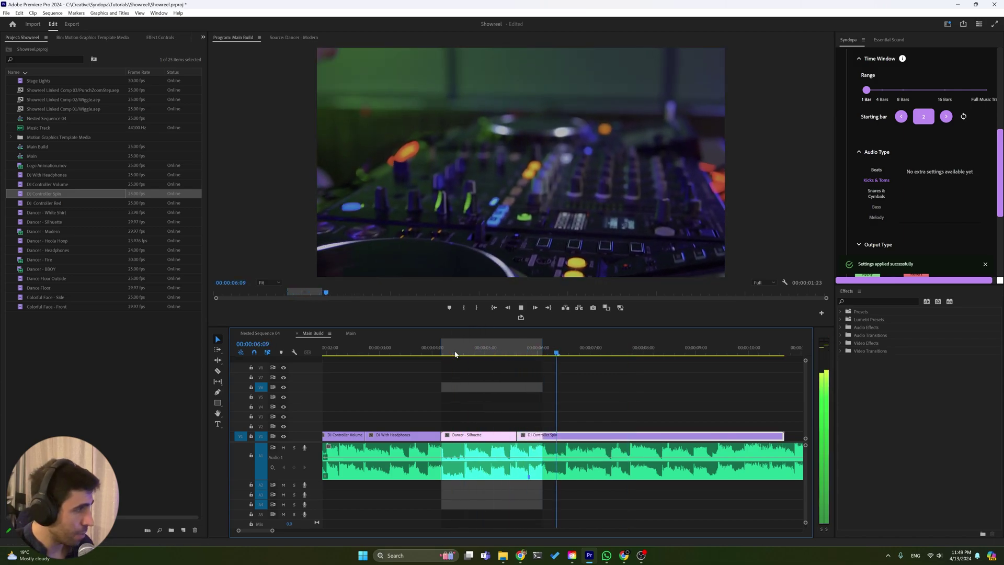
key(space)
click(524, 346)
key(space)
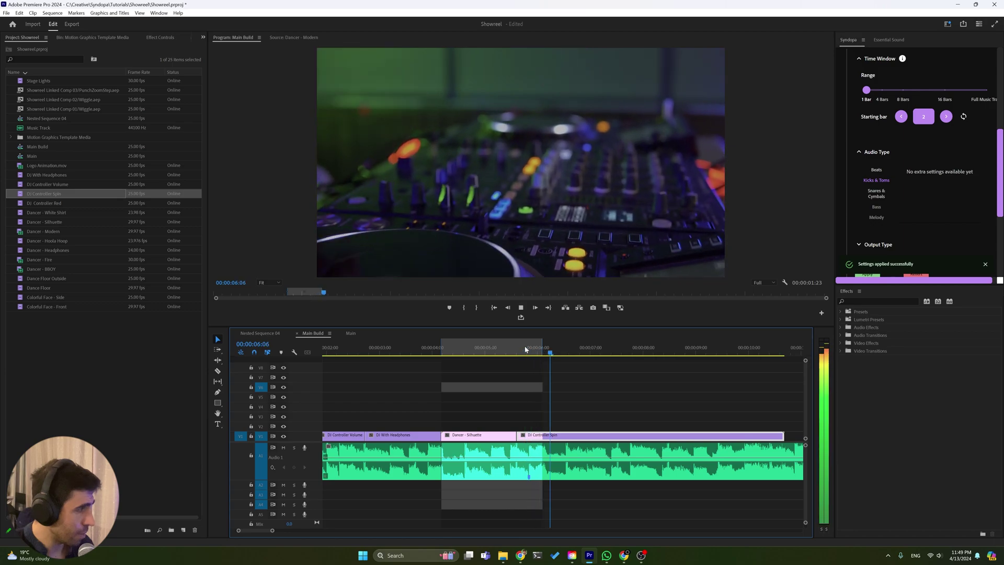
key(space)
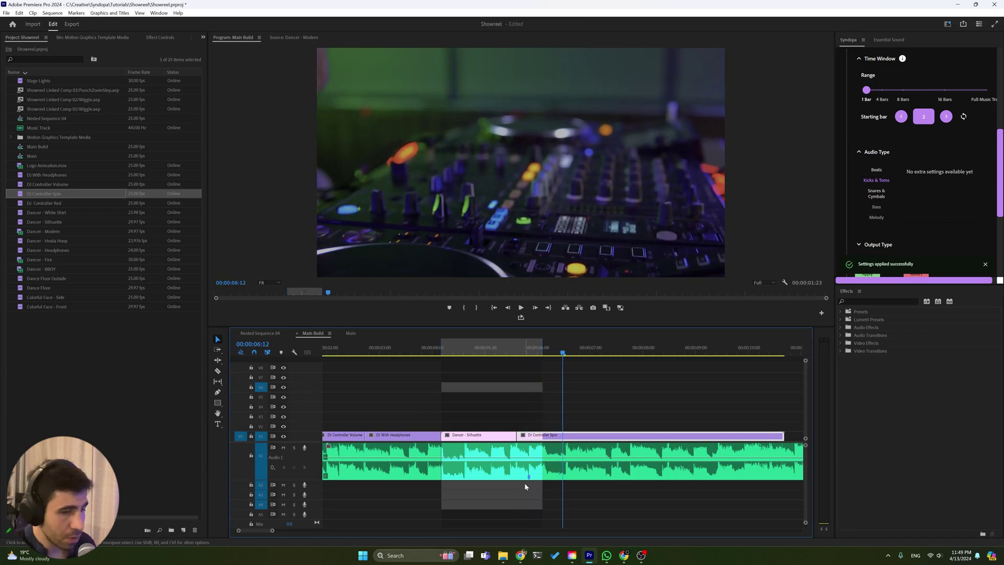
Inspect the DJ Controller Spin clip at 00:00:05:23 and 00:00:05:18, on either side of the kick marker.
click(533, 348)
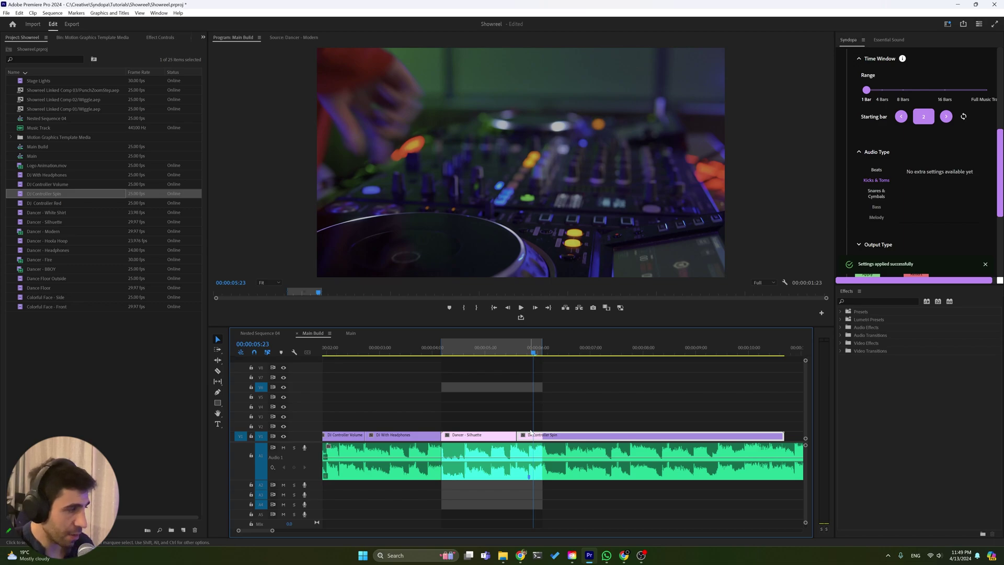
key(shift+Left)
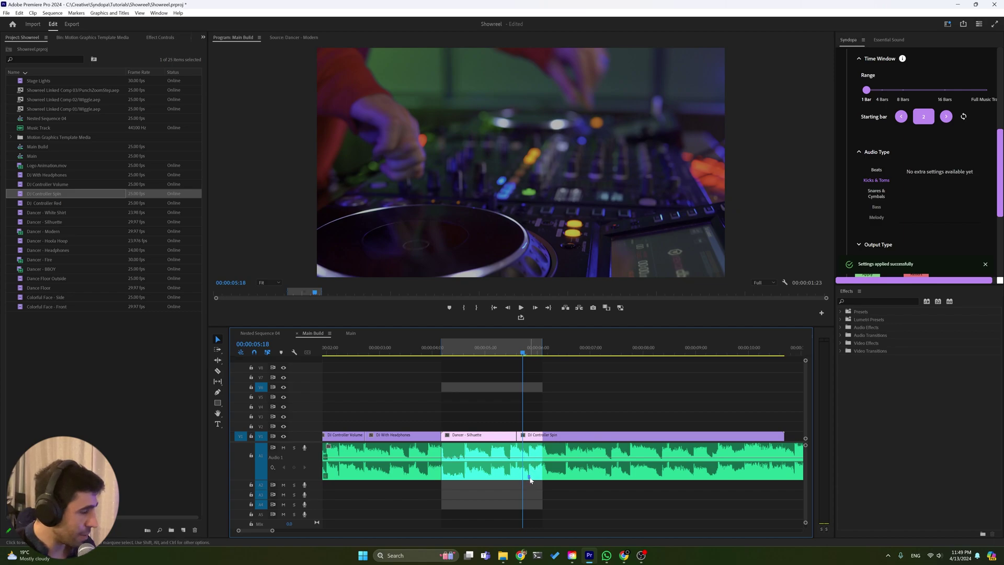
click(559, 437)
scroll(890, 202, down, 3)
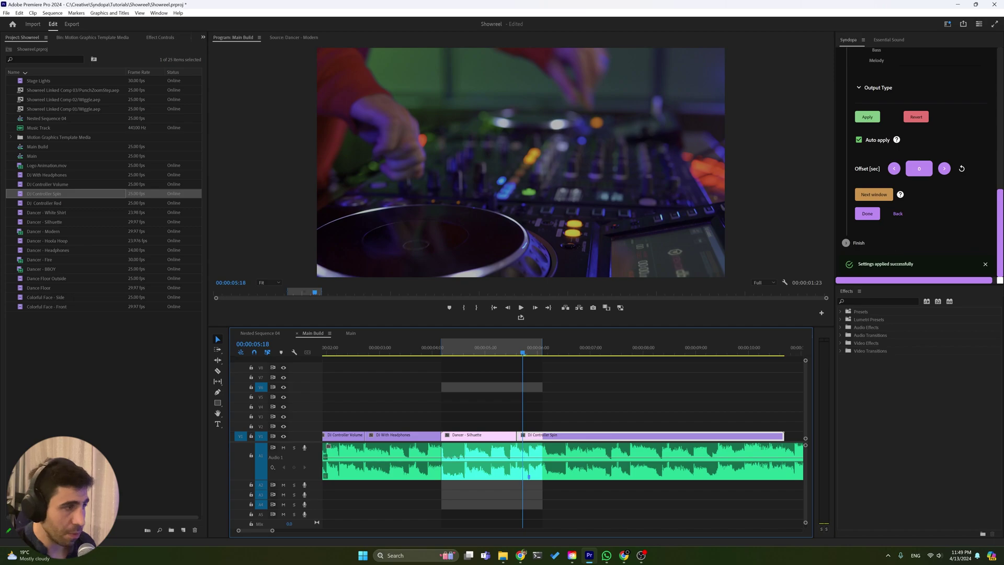
Switch the marker output from Music Clip to Selected Clip and set DJ Controller Spin as the selection to receive the kick marker.
scroll(874, 246, up, 3)
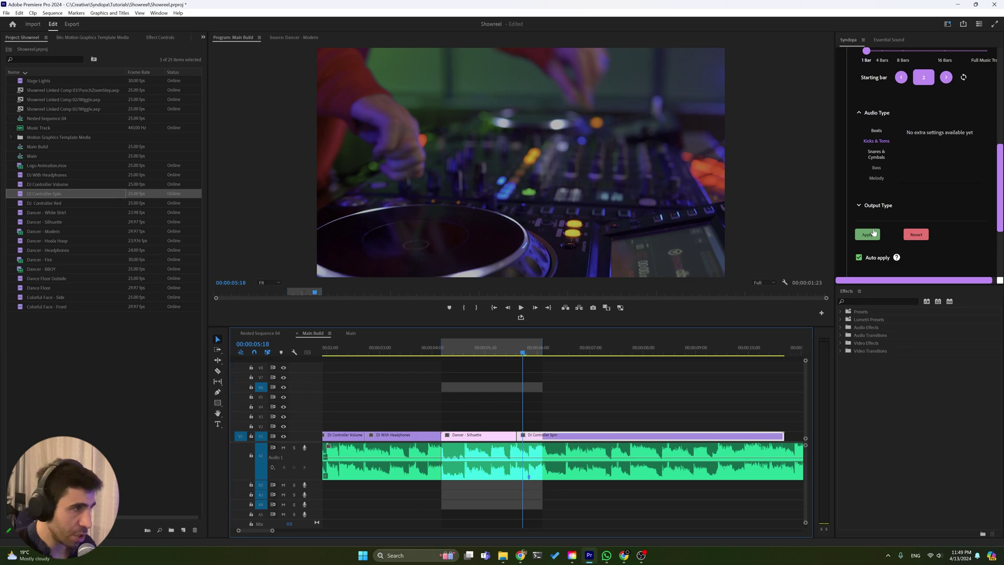
scroll(873, 220, down, 3)
scroll(870, 172, up, 3)
scroll(871, 168, down, 2)
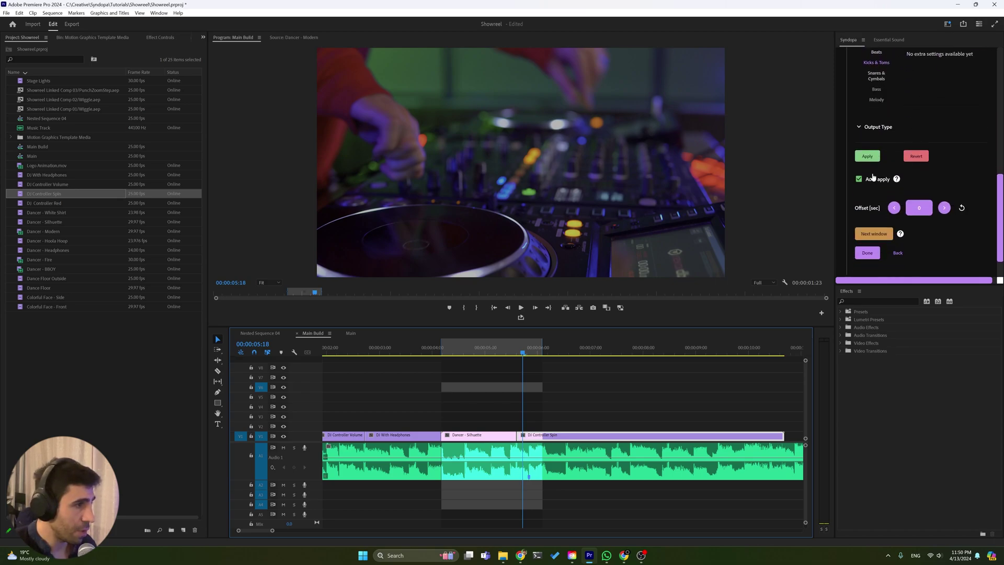
click(874, 126)
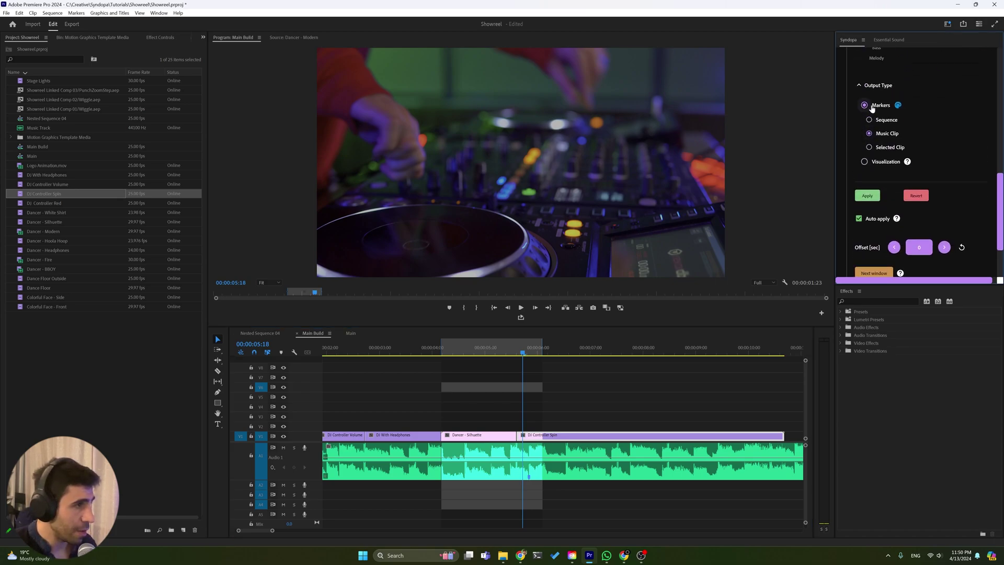
click(869, 148)
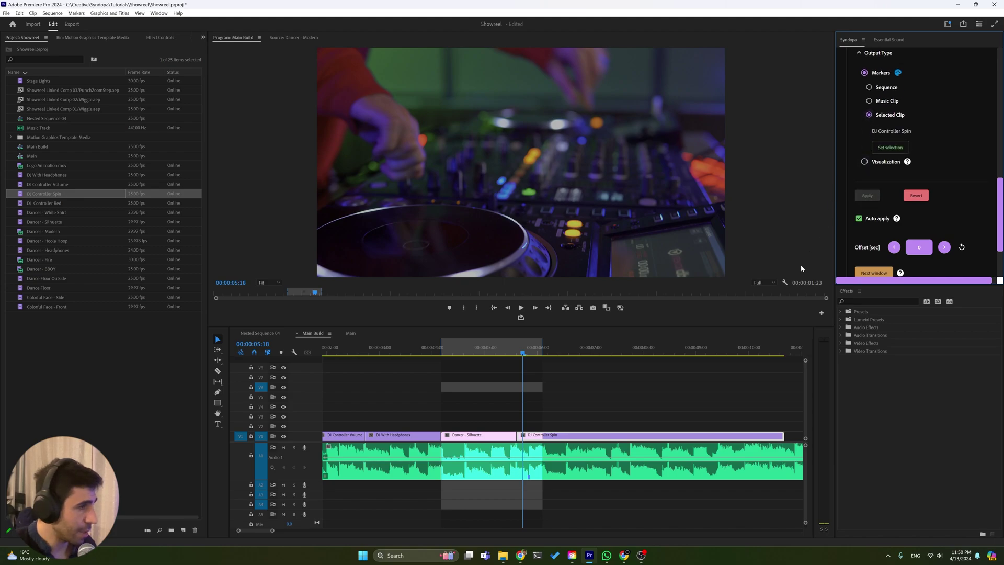
click(575, 414)
click(528, 439)
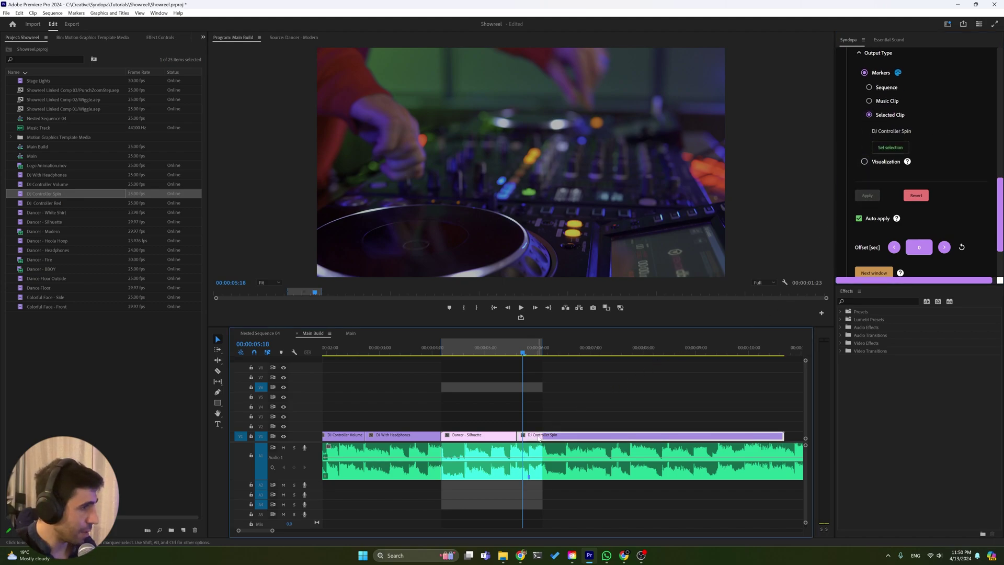
click(889, 148)
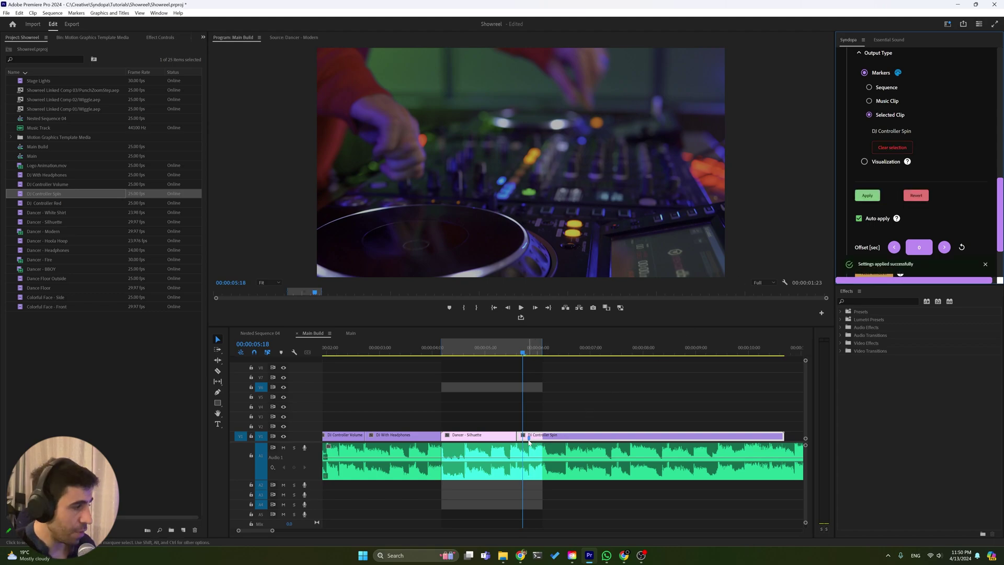
Trim the DJ Controller Spin clip to the end of bar 2 and the Dance Floor clip to the end of bar 3.
right_click(539, 438)
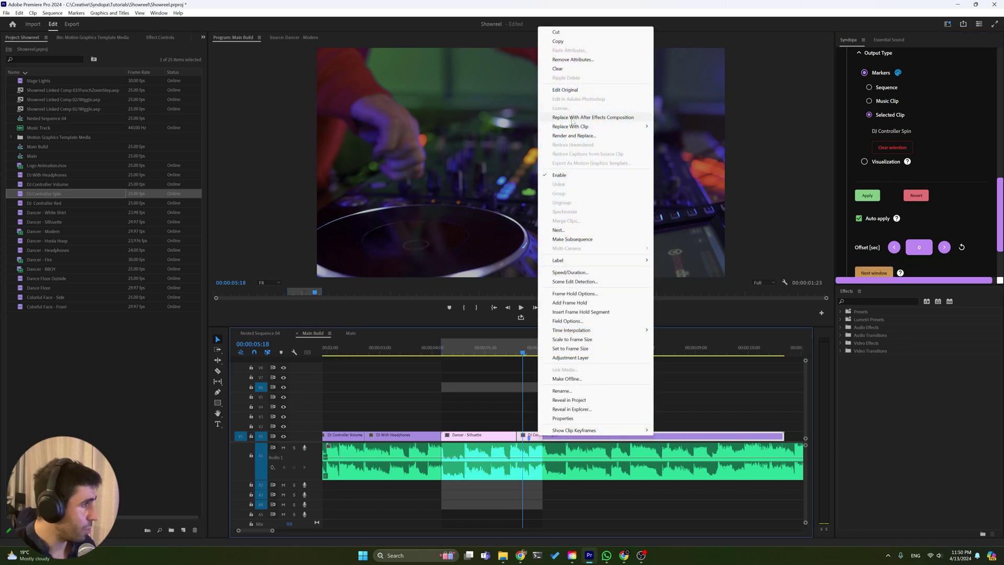
click(572, 469)
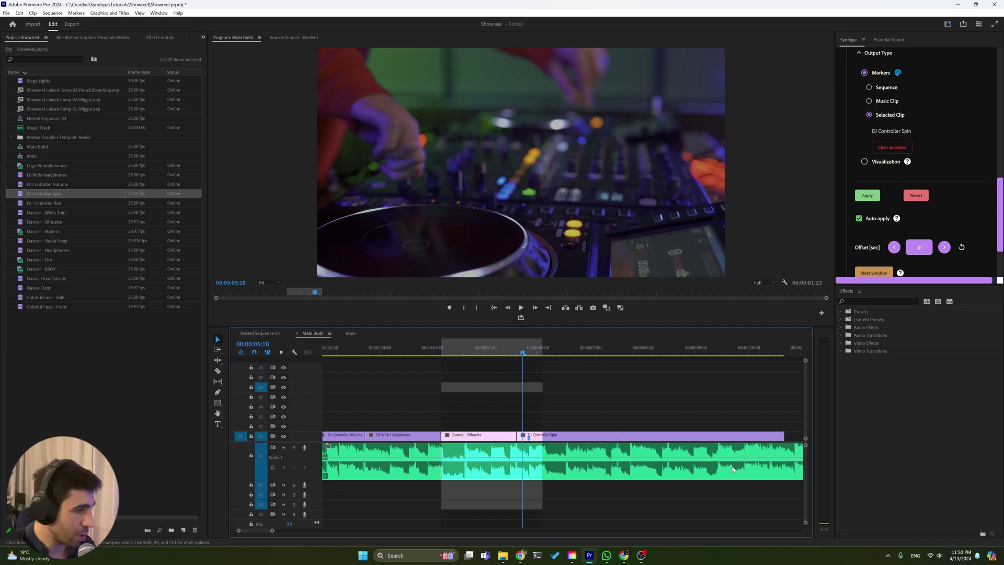
drag(784, 437, 543, 436)
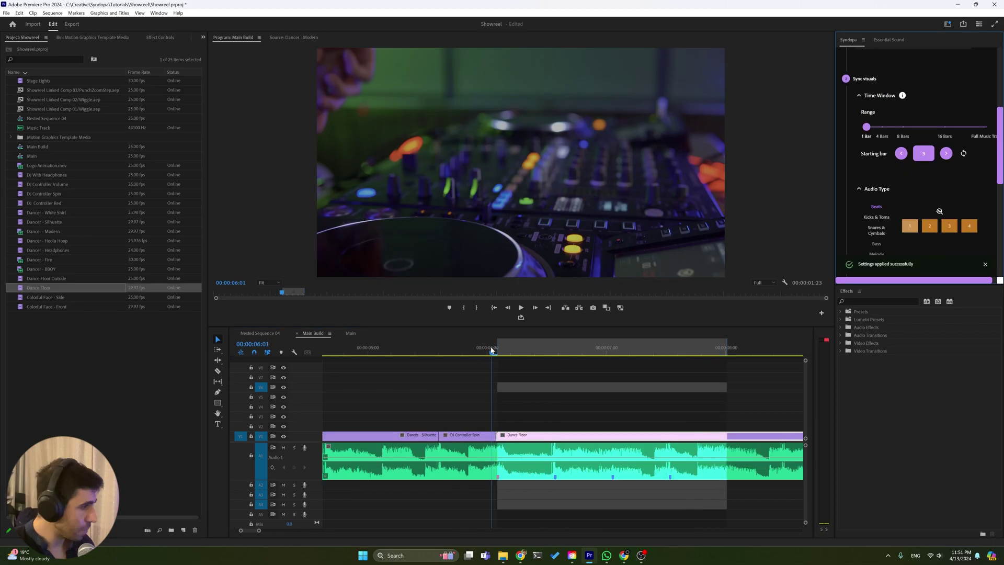
key(space)
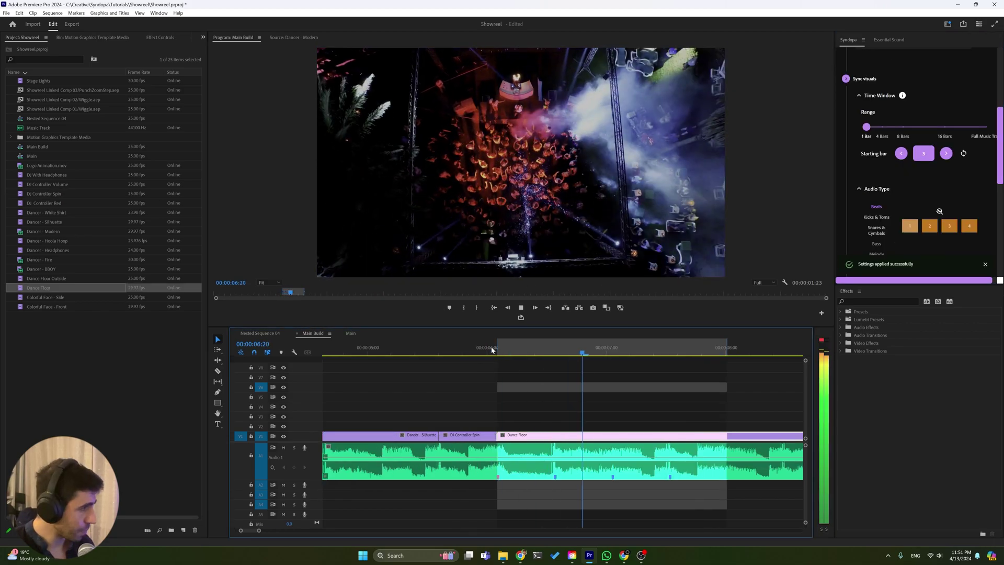
drag(590, 435, 528, 435)
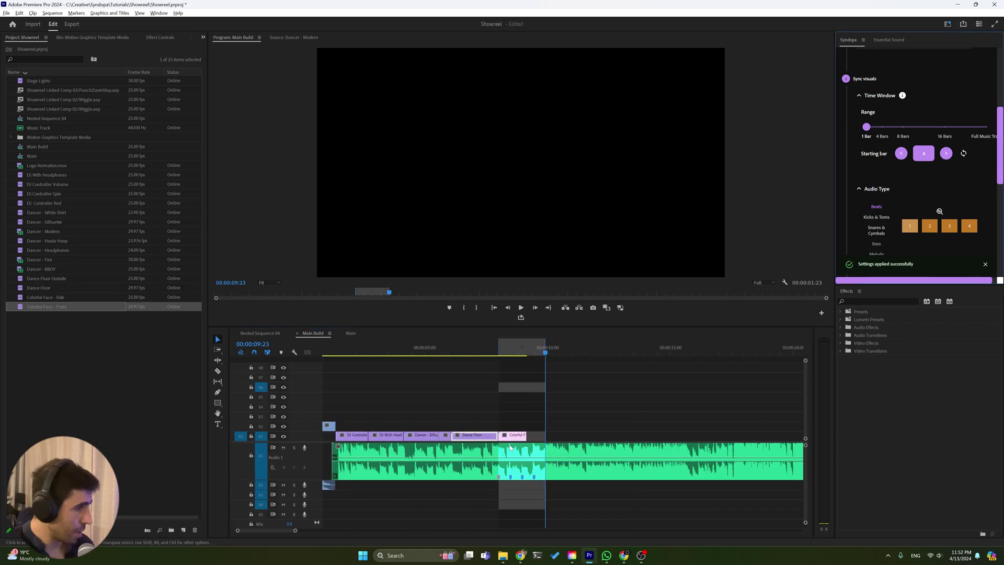
Shorten the Colorful Face - Front clip to the third beat marker of bar 4.
scroll(507, 434, up, 5)
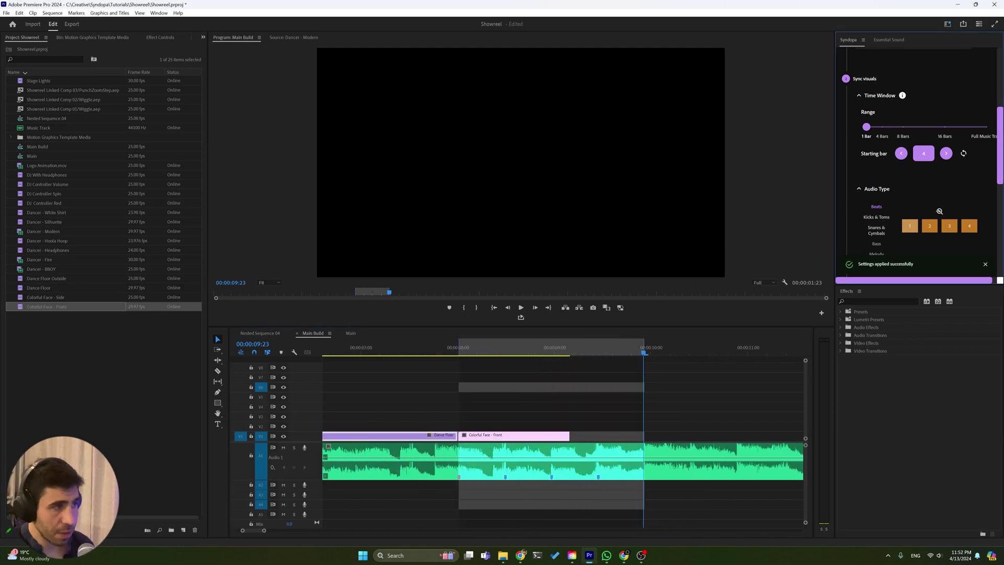
drag(570, 436, 550, 439)
key(Right)
key(Right)
click(560, 352)
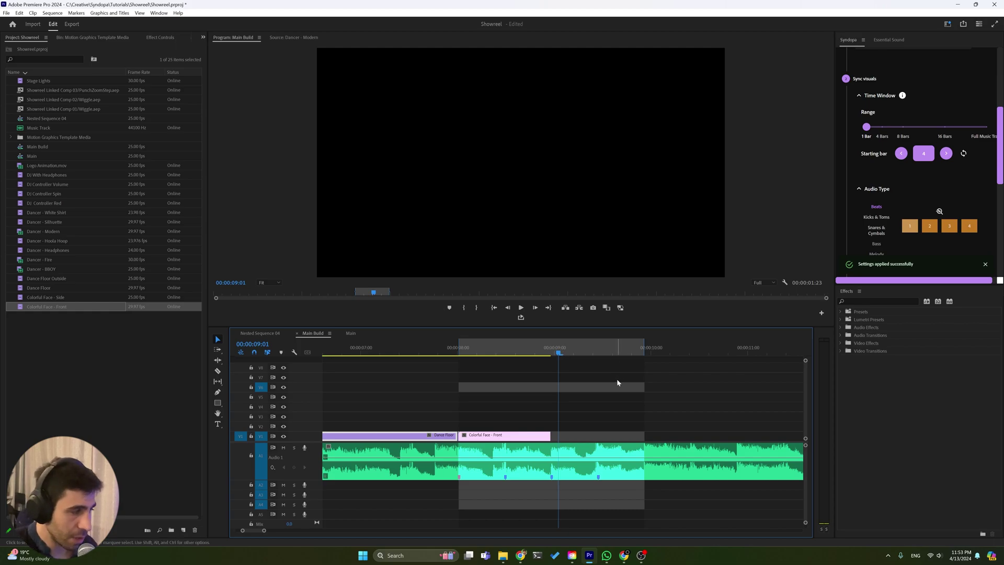
Place the dj-desk-console-mixer clip after Colorful Face - Front, filling the rest of bar 4, and play across the cut.
key(ctrl+v)
drag(604, 438, 597, 438)
click(542, 352)
key(space)
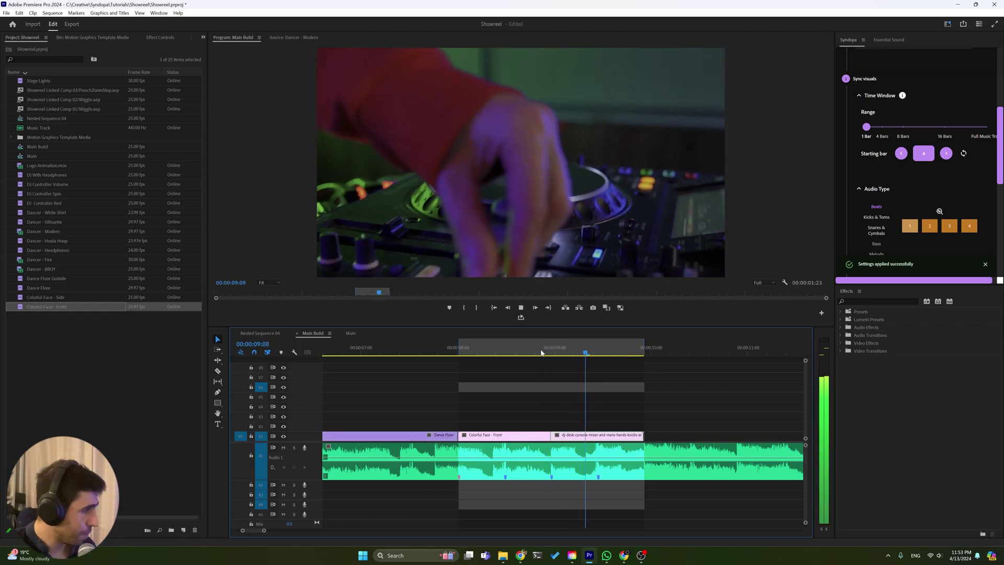
key(space)
key(minus)
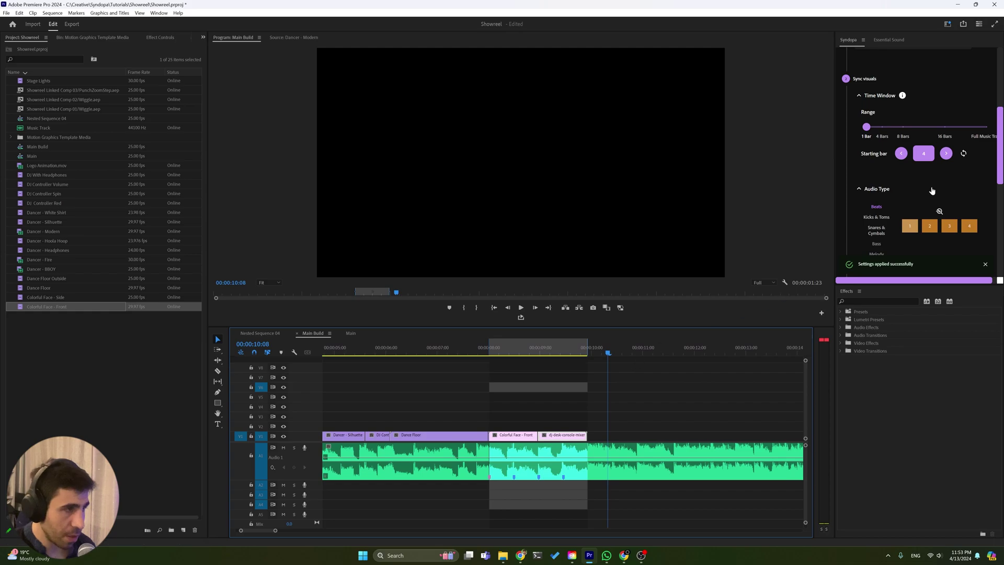
Advance the starting bar to 5 and listen to the music from the start of that bar.
click(947, 153)
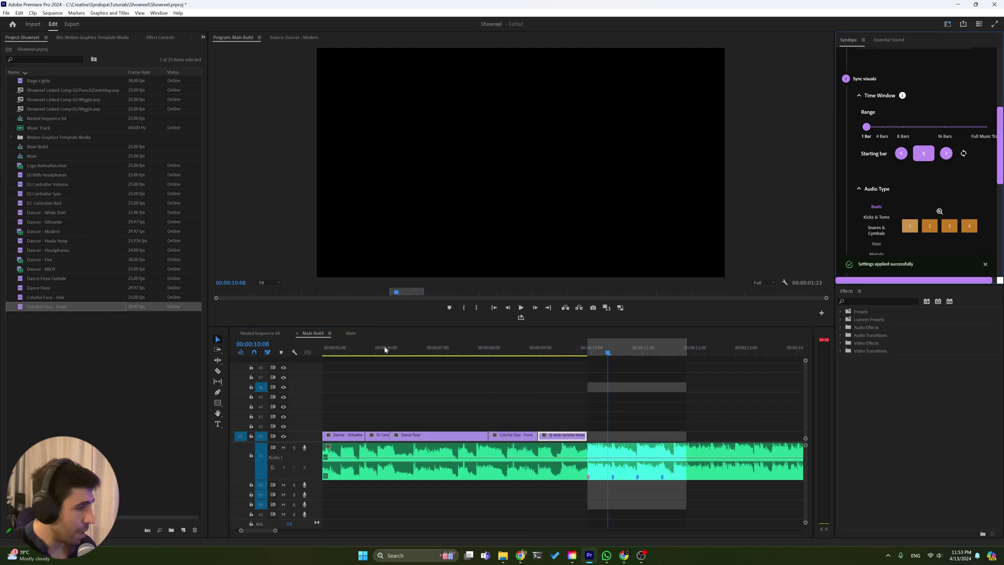
scroll(539, 376, down, 1)
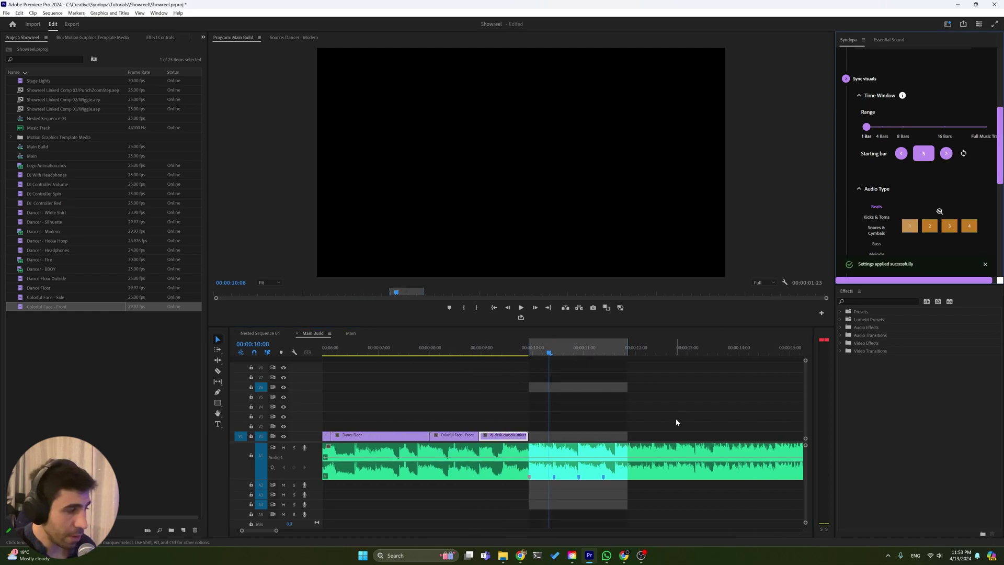
scroll(675, 423, down, 2)
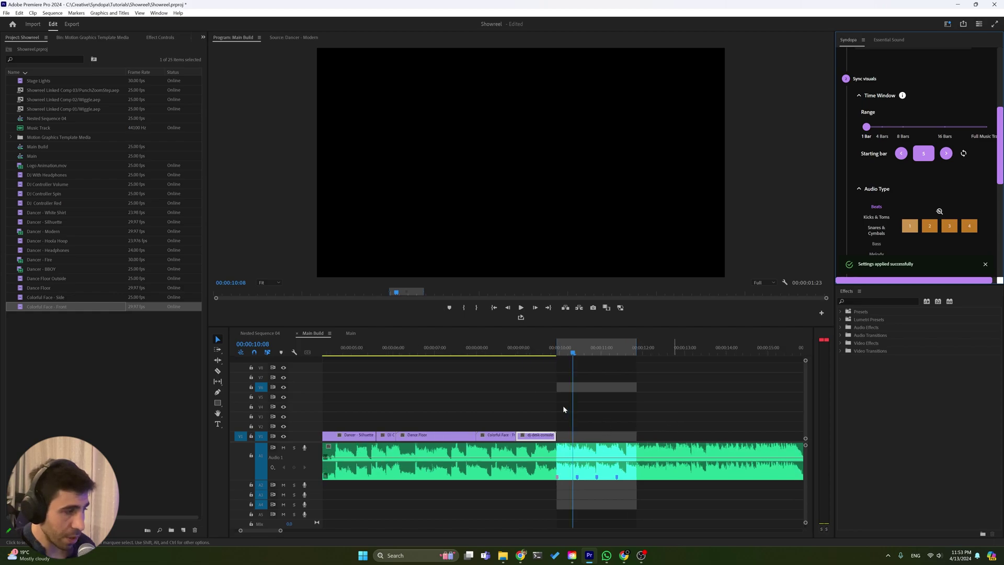
click(562, 349)
key(space)
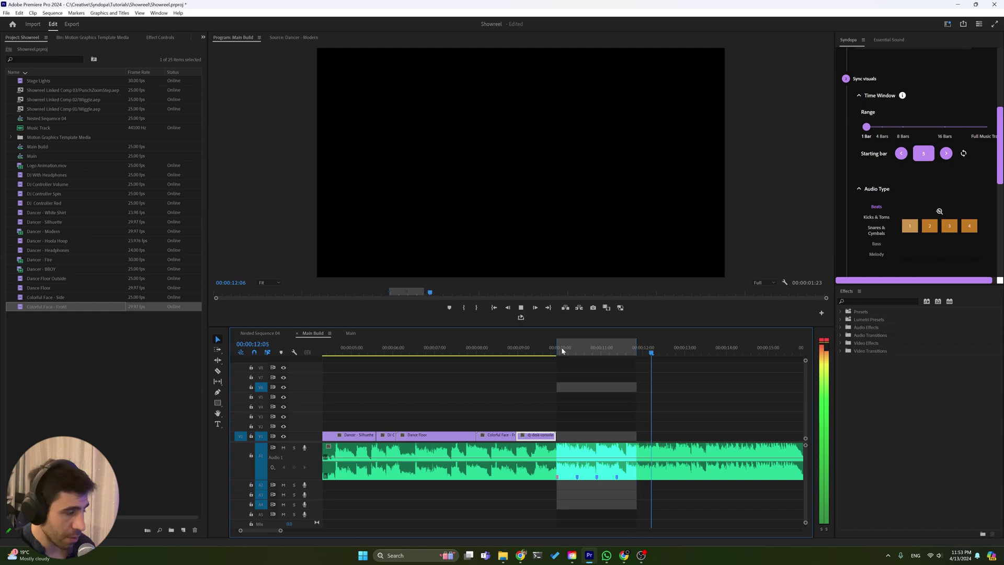
scroll(680, 435, down, 2)
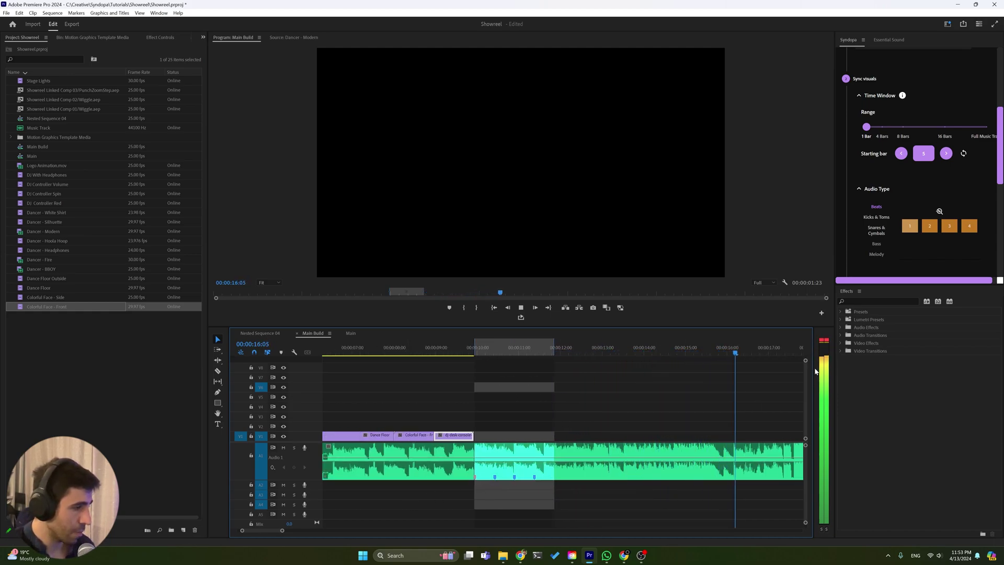
key(space)
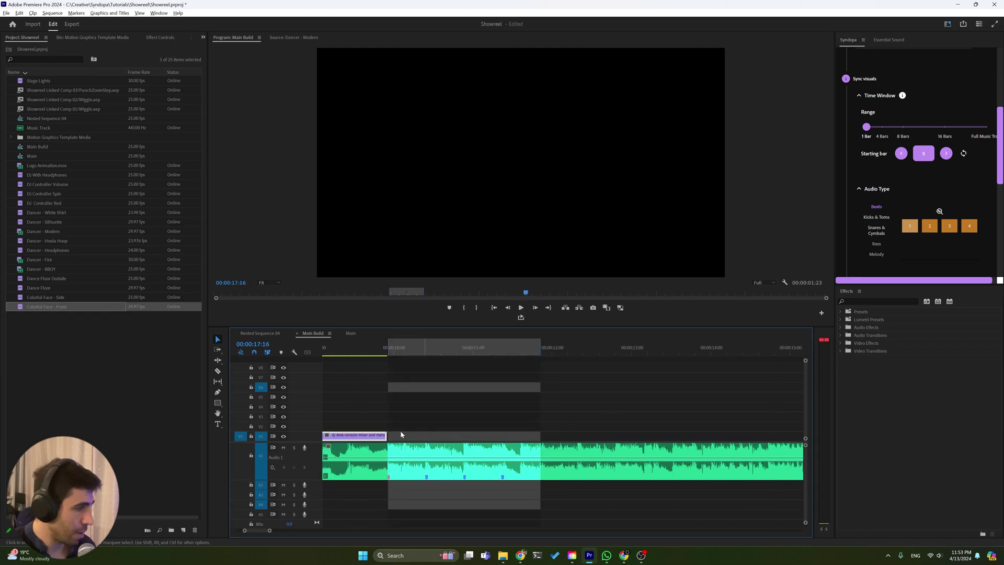
Fit the DJ With Headphones clip on V2 to bar 5 and split it at the second, third and fourth beat markers.
scroll(401, 434, up, 2)
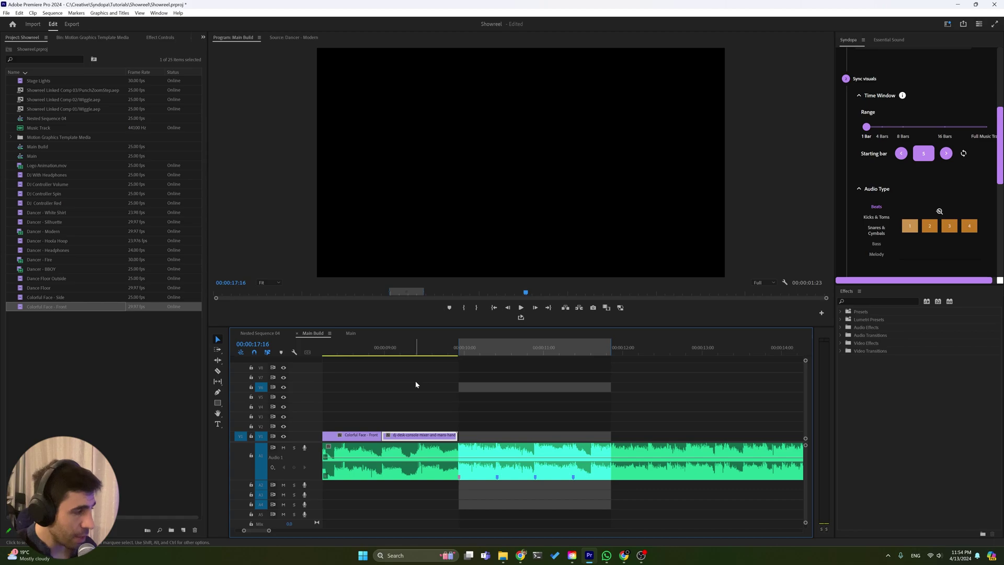
scroll(417, 384, up, 5)
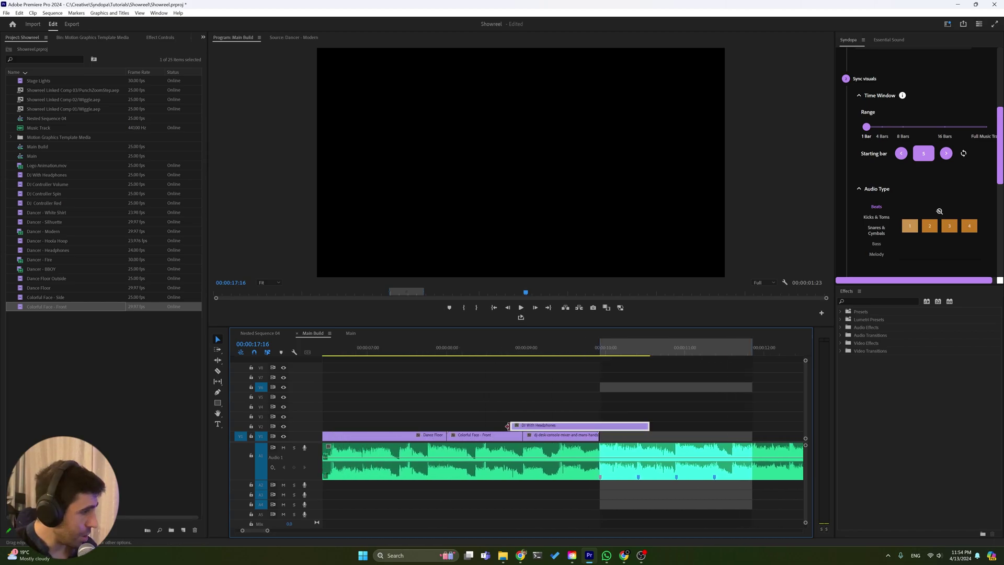
drag(512, 426, 603, 426)
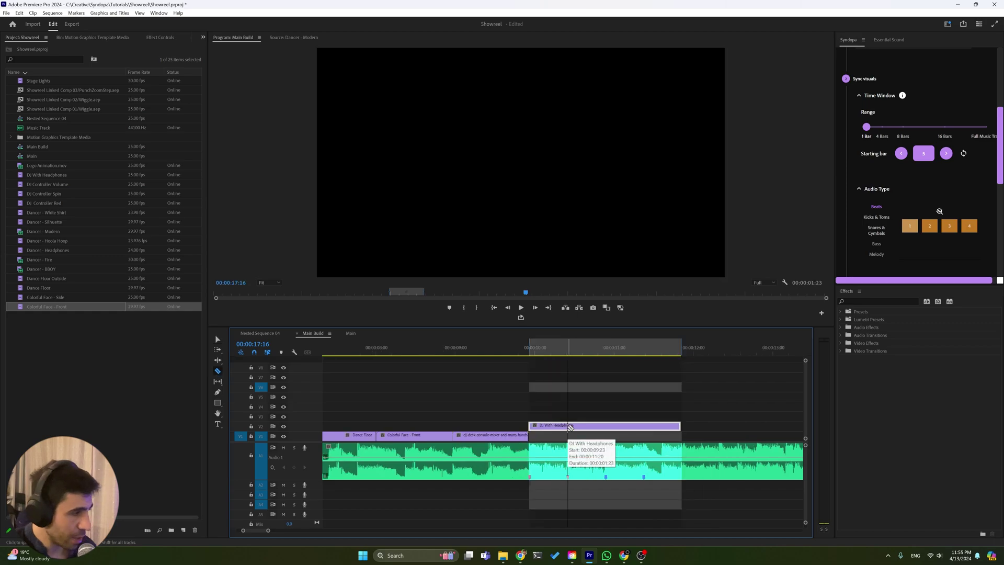
click(567, 425)
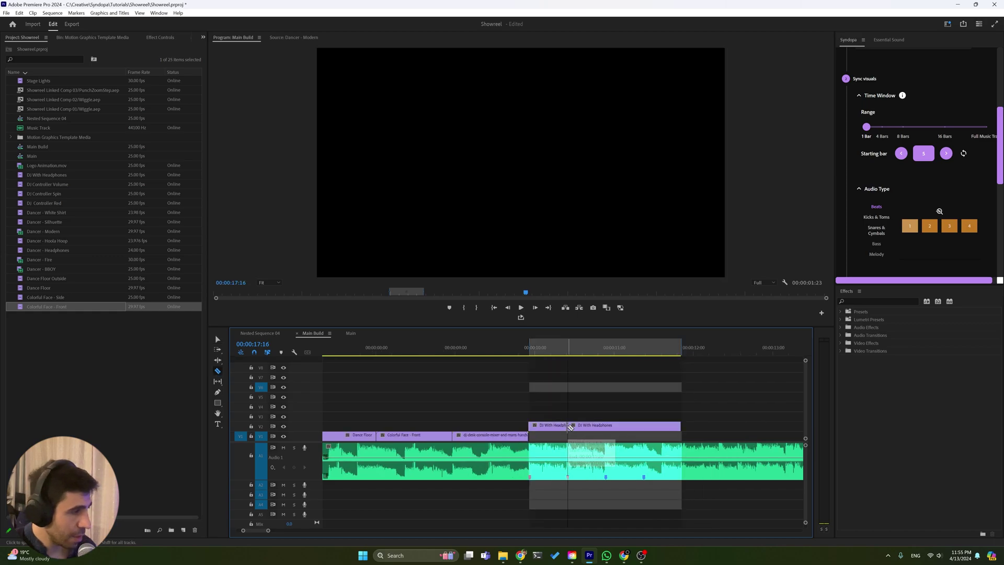
click(607, 426)
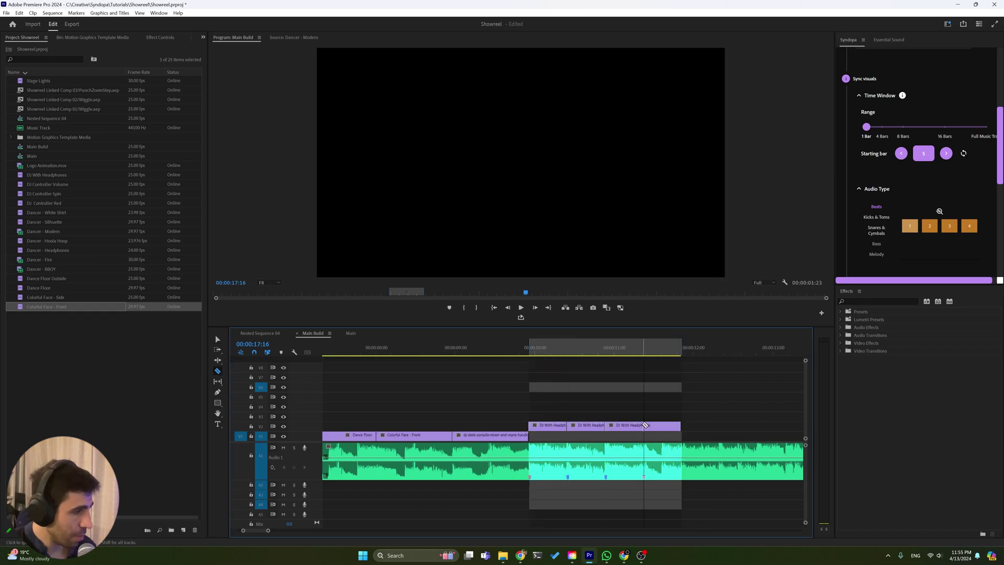
click(643, 425)
key(v)
Delete the second and fourth DJ With Headphones pieces in bar 5.
click(579, 429)
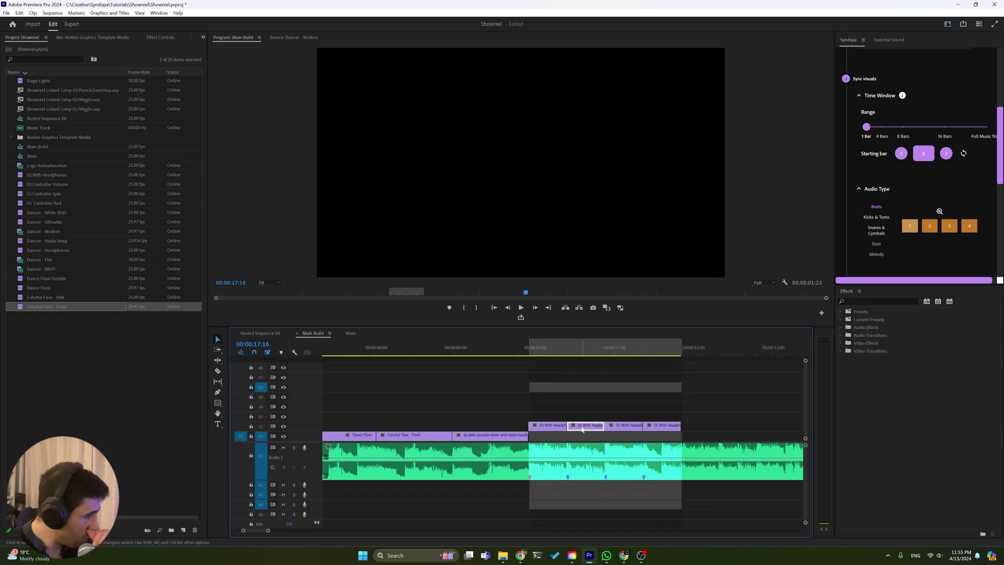
shift+click(661, 426)
key(Delete)
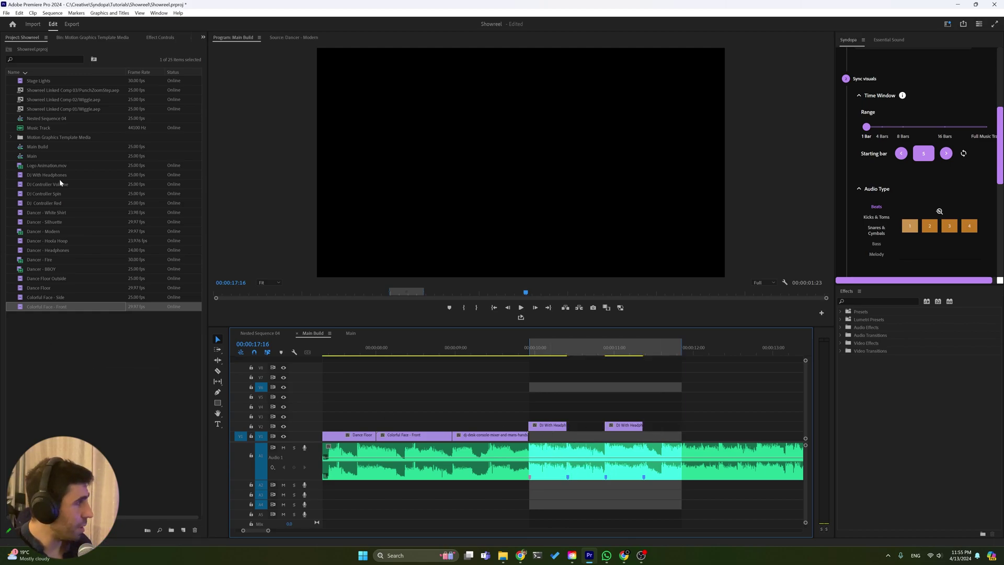
Split the Dancer - Silhouette clip at the second, third and fourth beat markers and at the end of bar 5.
key(c)
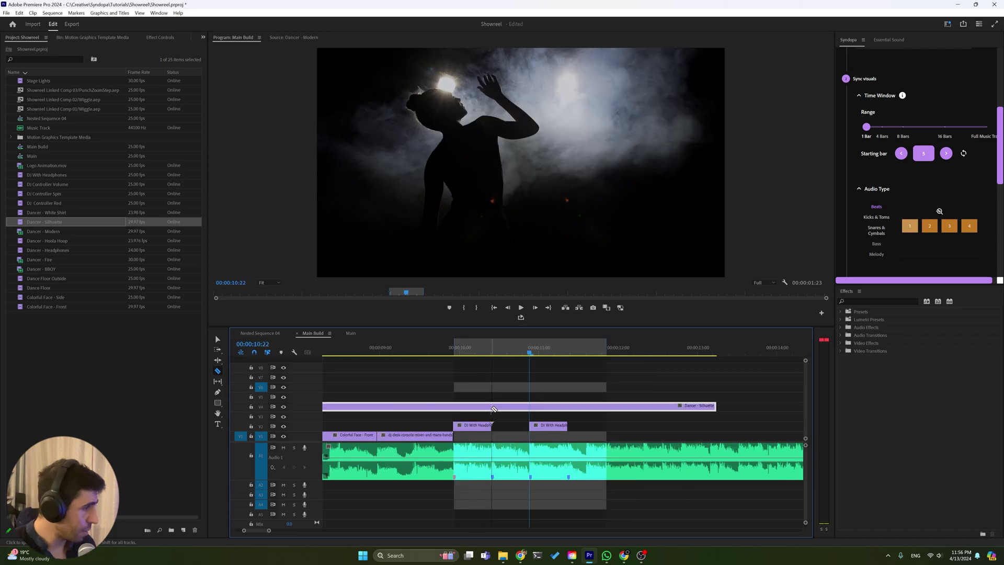
click(492, 406)
click(530, 406)
click(569, 407)
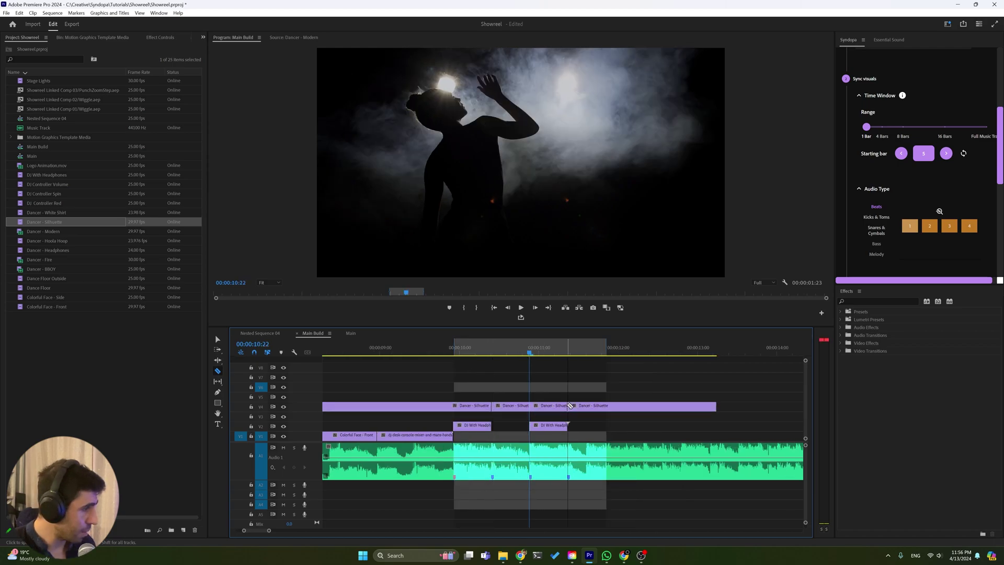
click(607, 407)
key(v)
Delete the Dancer - Silhouette pieces before beat 2, over beat 3 and past bar 5, and move the other two into the DJ With Headphones gaps.
click(461, 407)
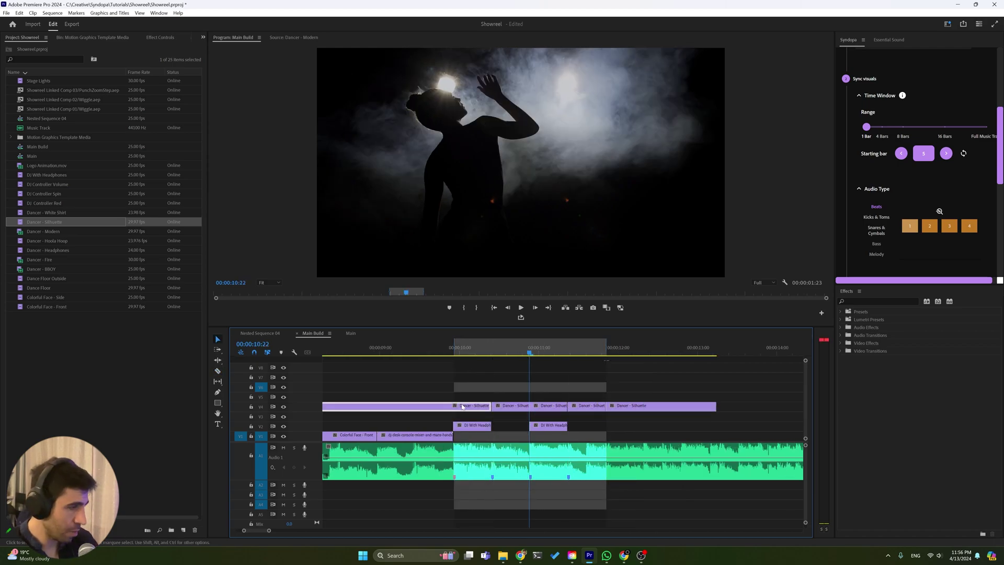
key(Delete)
click(549, 407)
key(Delete)
click(626, 407)
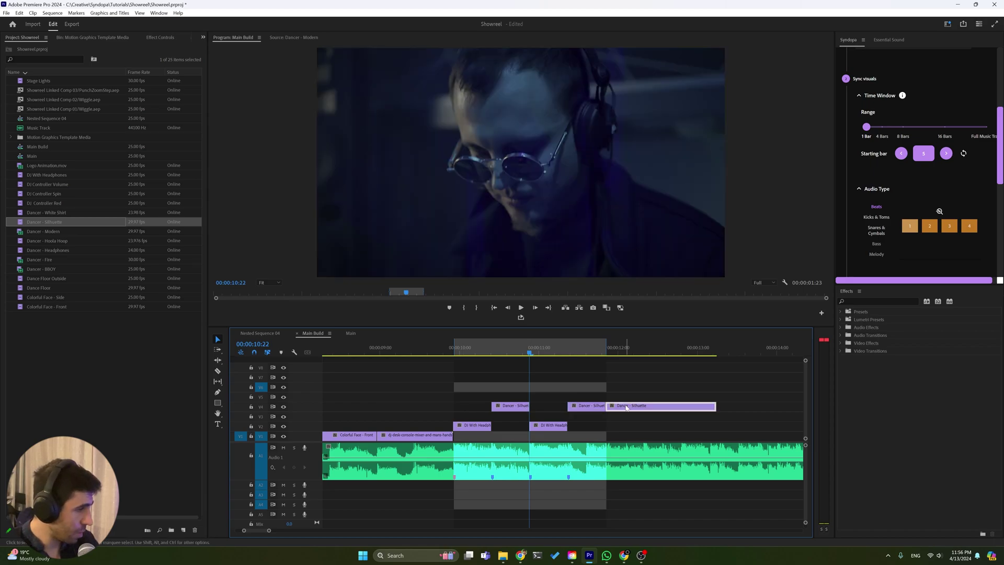
key(Delete)
drag(513, 408, 518, 424)
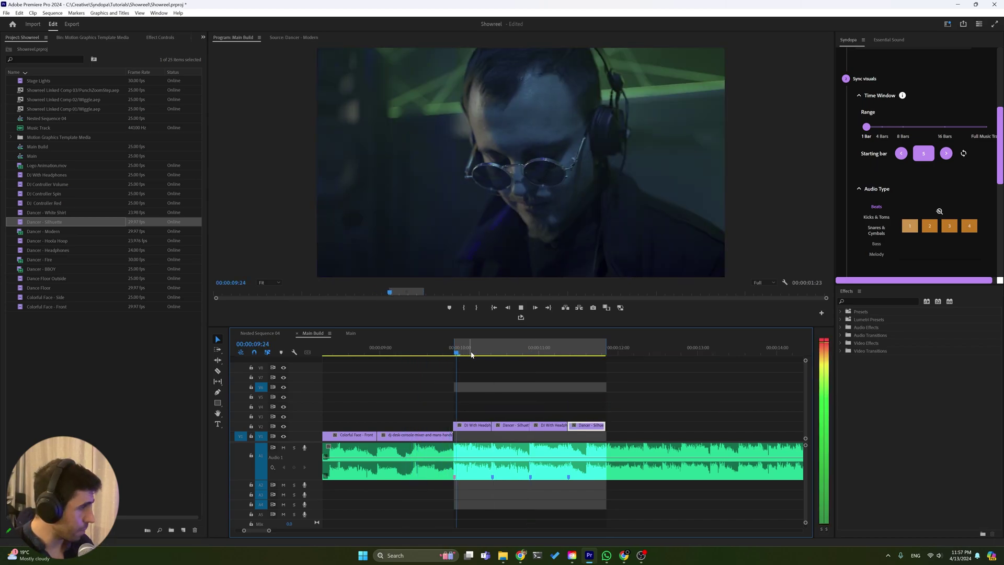
key(space)
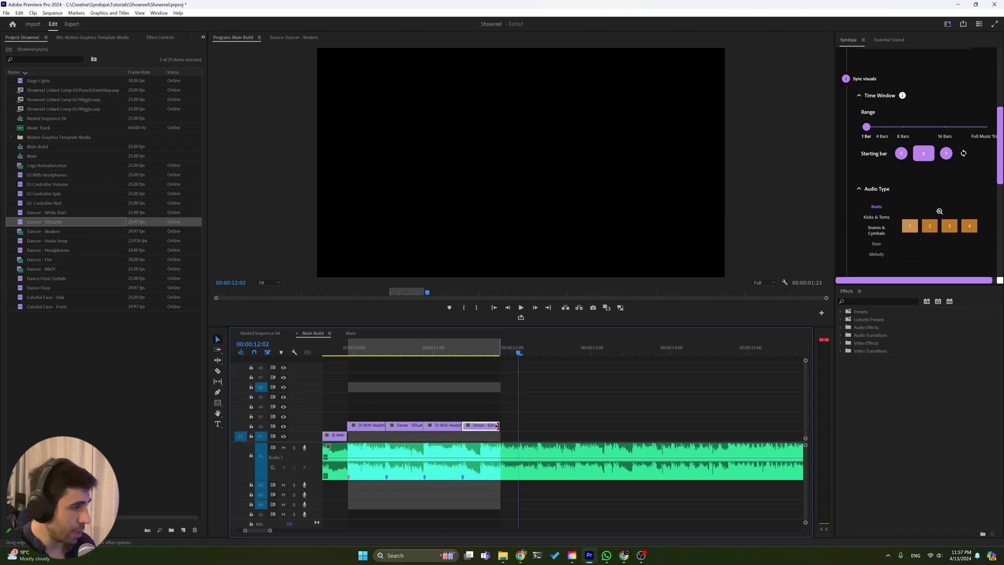
Extend the last Dancer - Silhouette piece by one bar and advance the starting bar to 6.
drag(496, 426, 654, 426)
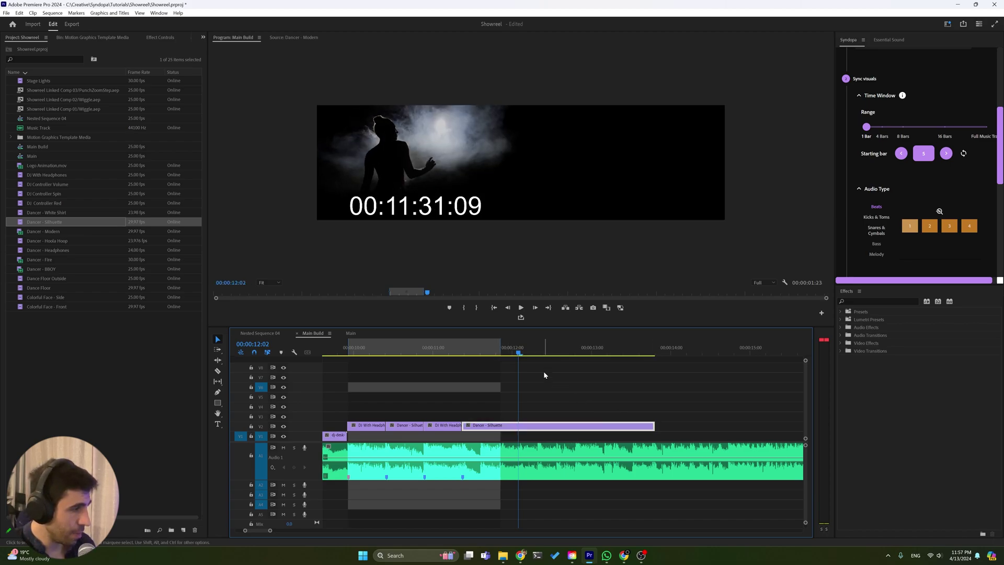
click(946, 154)
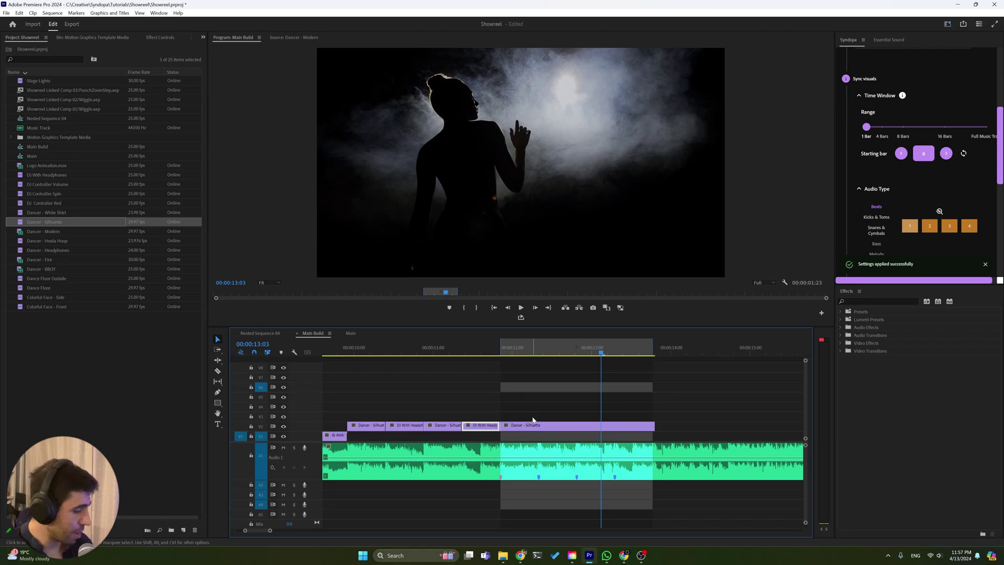
Split the Dancer - Silhouette clip in bar 6 at the second, third and fourth beat markers.
key(c)
click(539, 428)
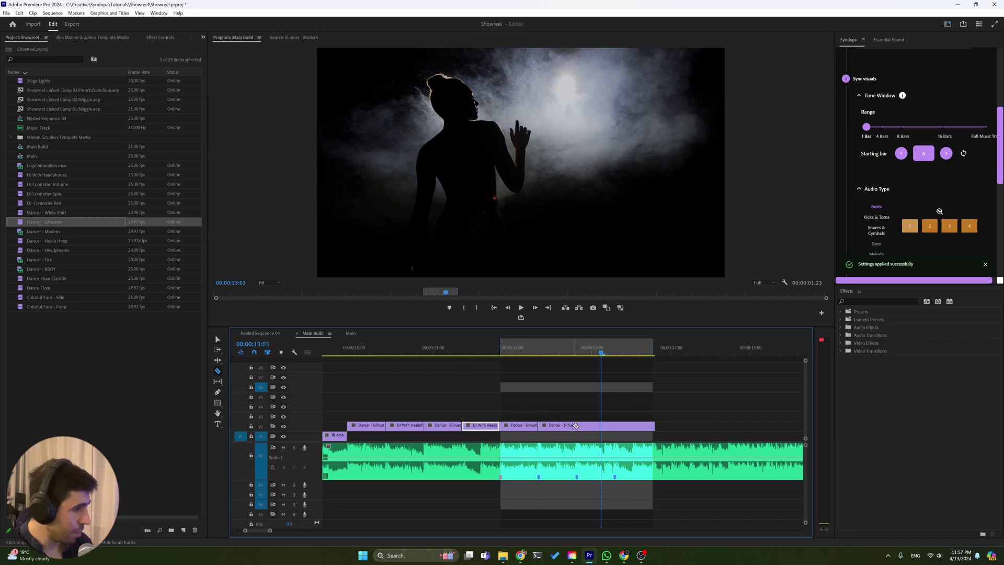
click(577, 427)
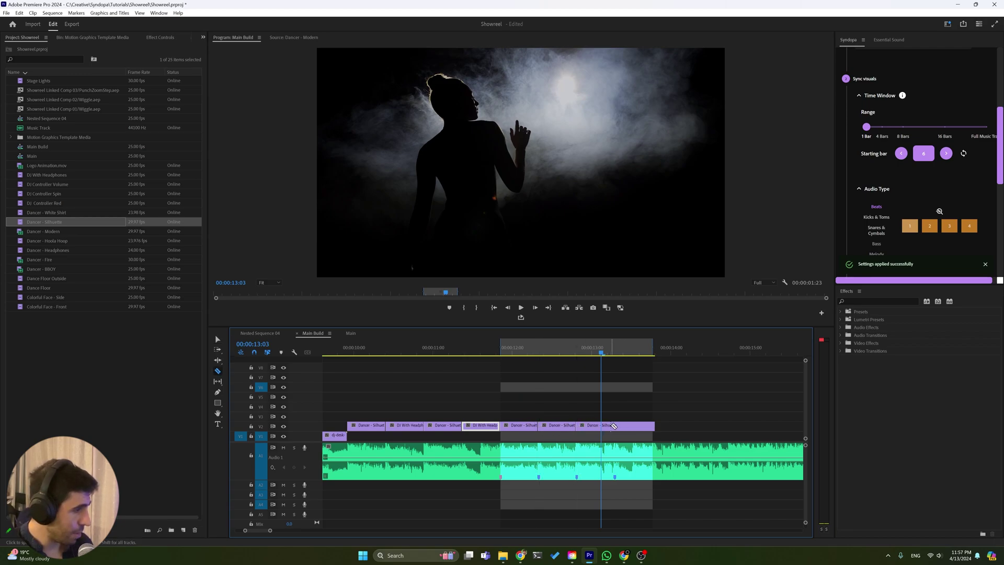
click(614, 426)
Lock the music audio track and ripple-delete the Dancer - Silhouette piece over beat 2 of bar 6.
key(v)
click(558, 426)
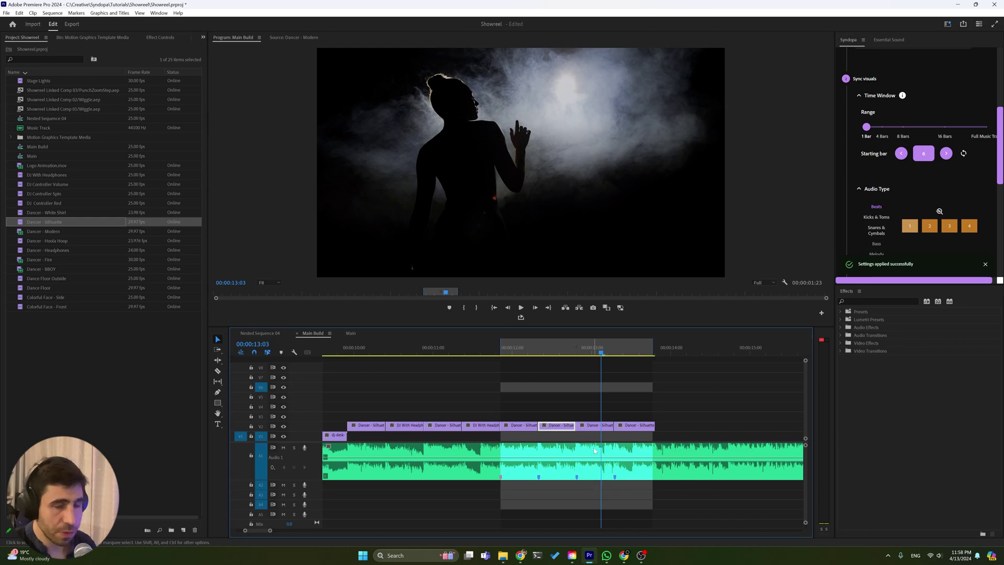
click(251, 455)
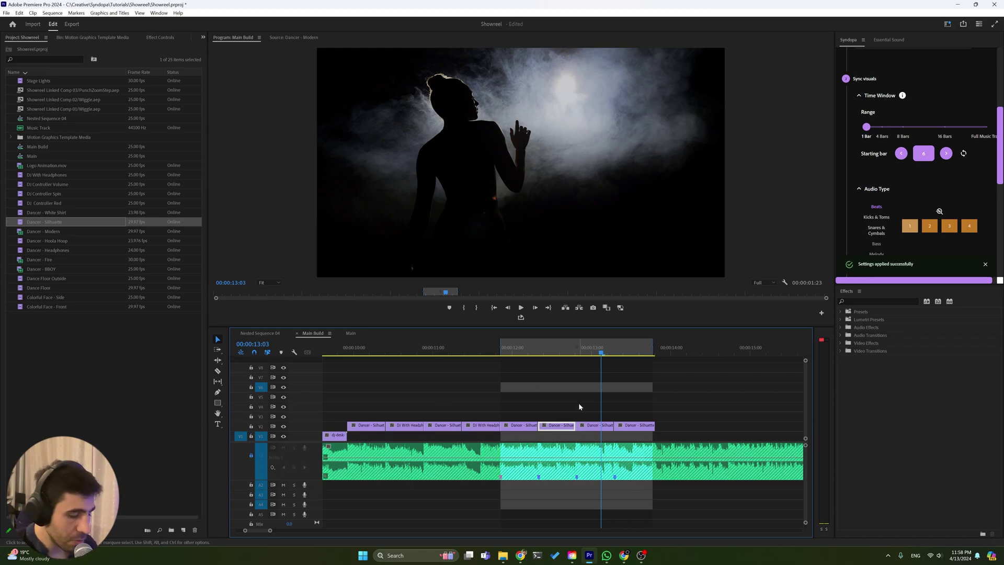
key(shift+Delete)
Play back the cuts from the start of bar 6 and delete the last Dancer - Silhouette piece, over beat 3.
click(496, 353)
key(space)
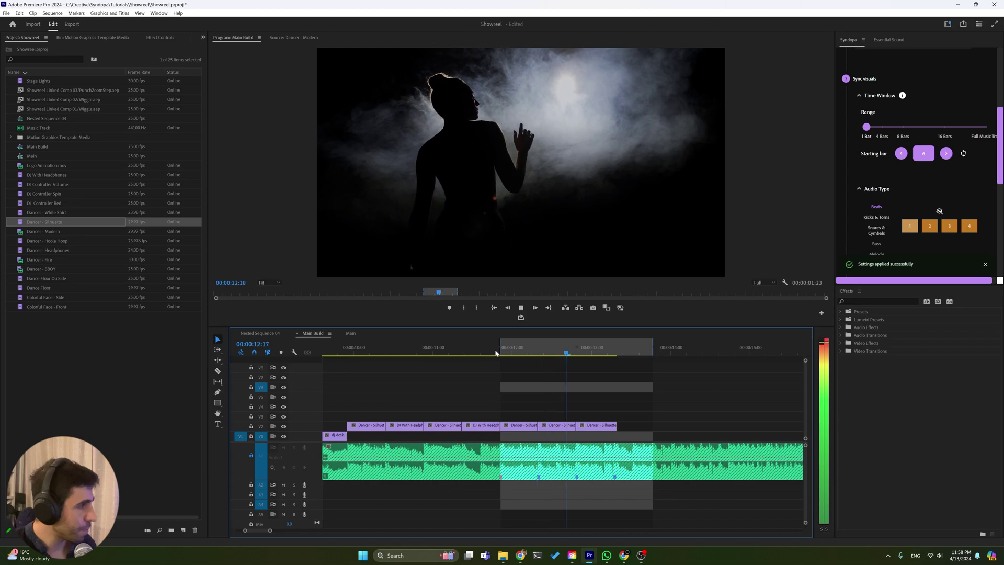
click(607, 426)
key(Delete)
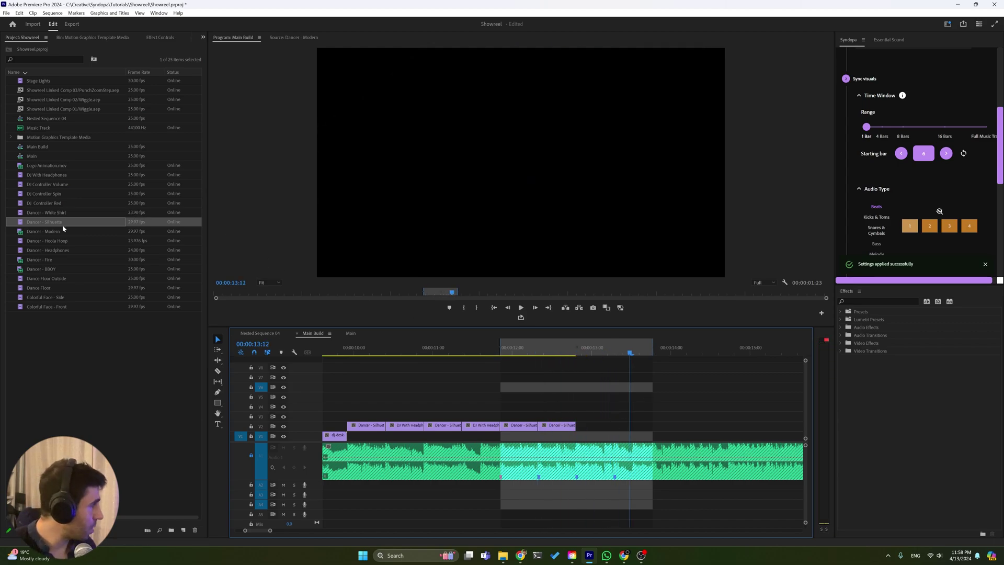
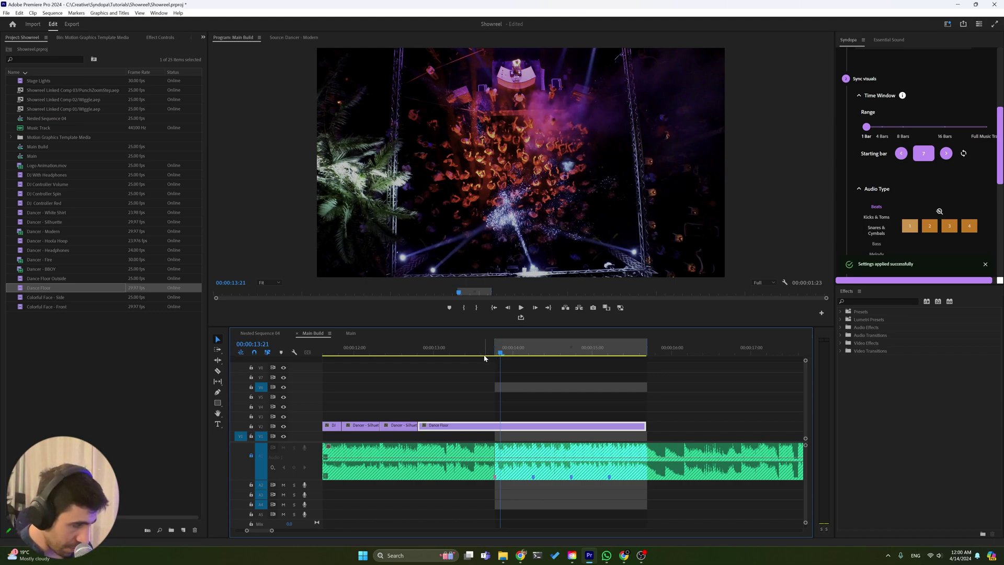
Play back bar 7 from just before its start and check its beat markers against the music waveform.
click(485, 351)
key(space)
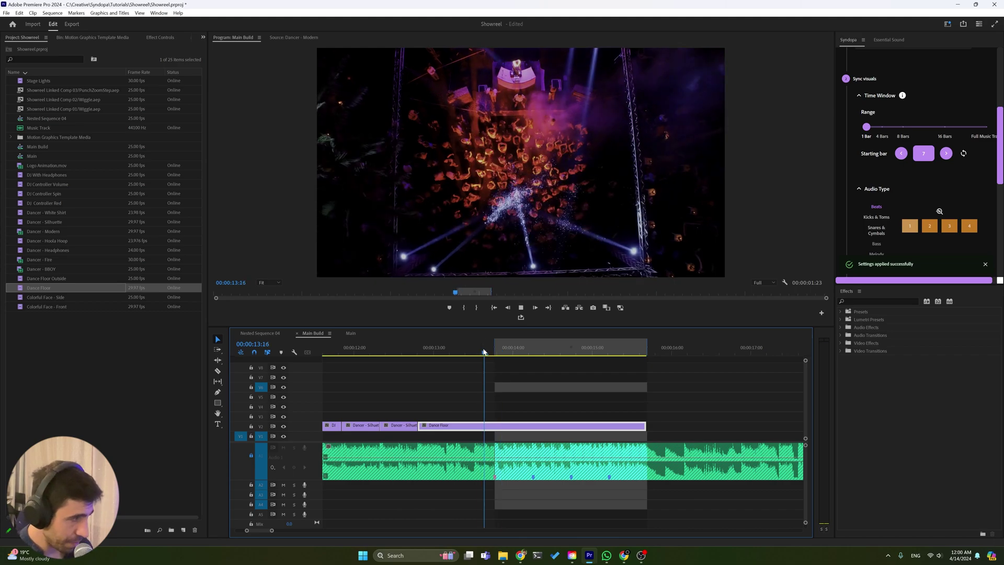
key(space)
scroll(583, 408, up, 3)
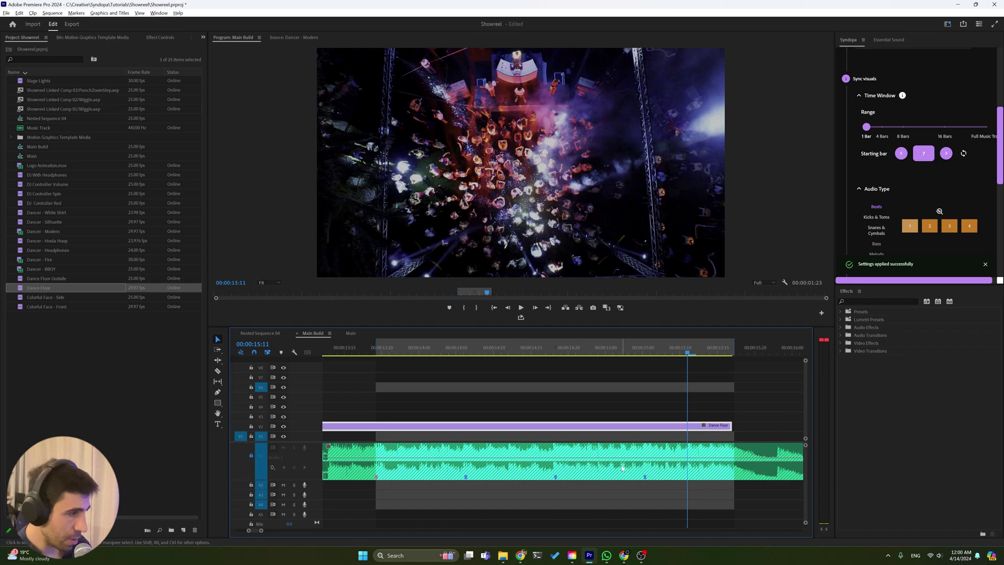
scroll(622, 468, down, 2)
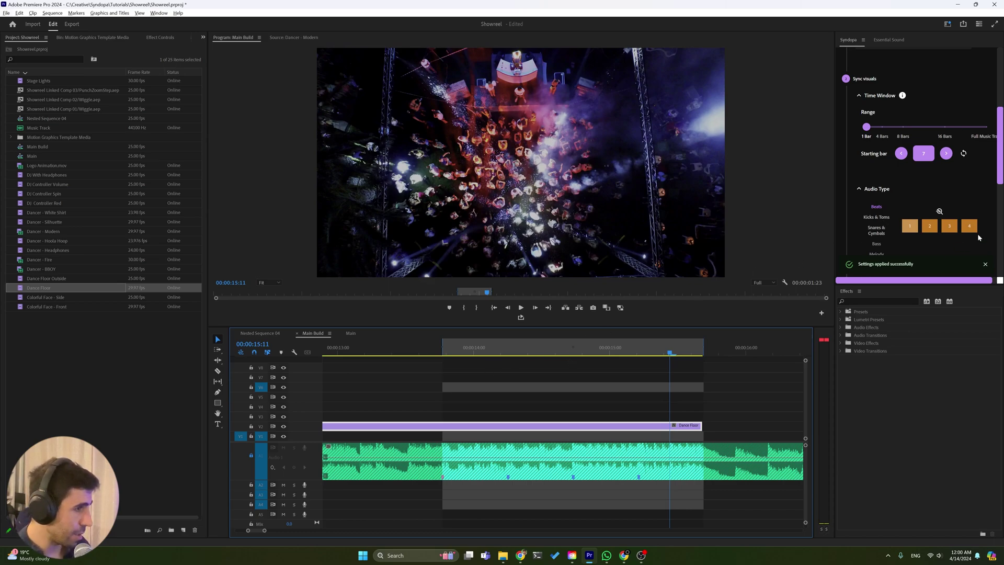
Switch the audio type for bar 7 to Snares & Cymbals and play the bar back.
click(877, 230)
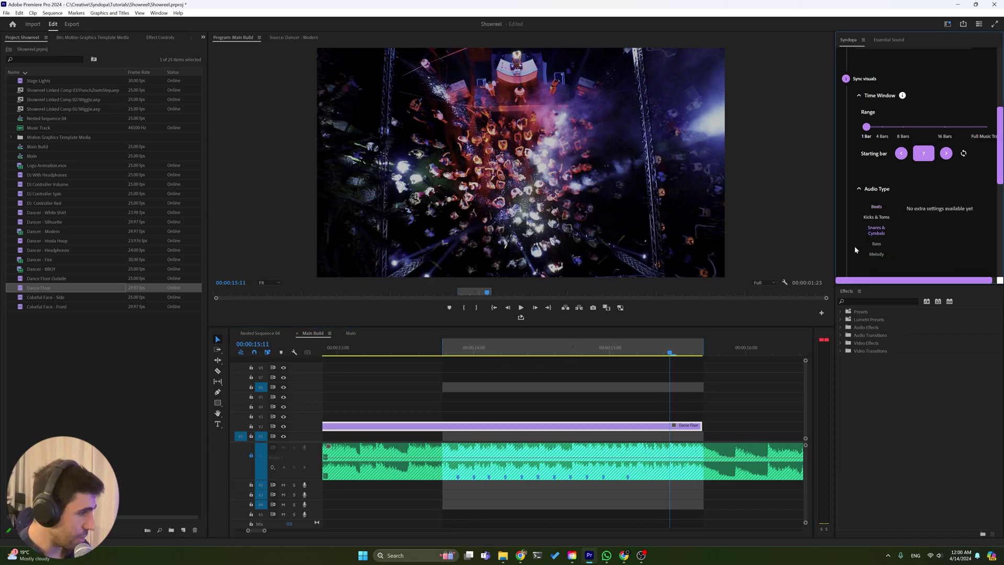
click(447, 351)
key(space)
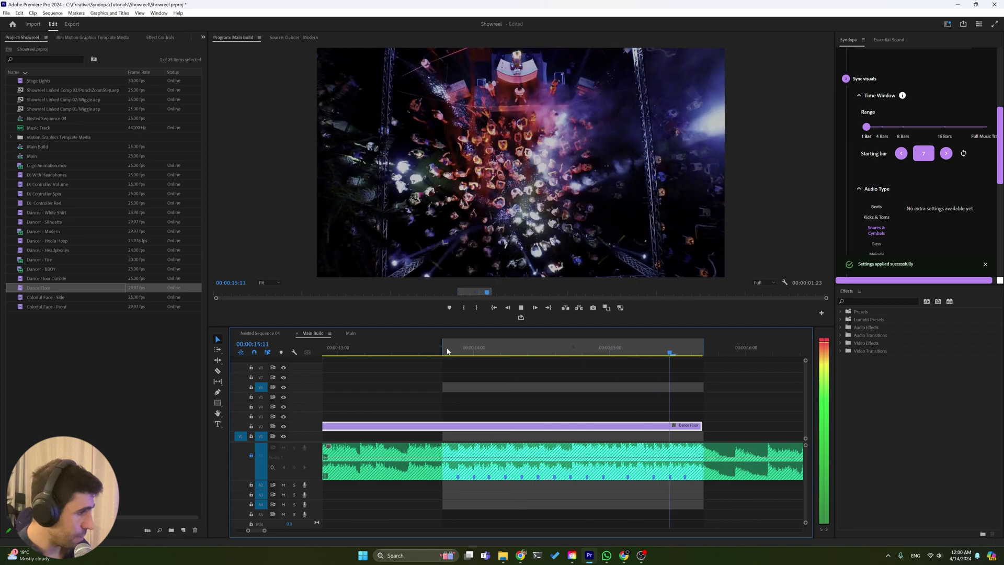
key(space)
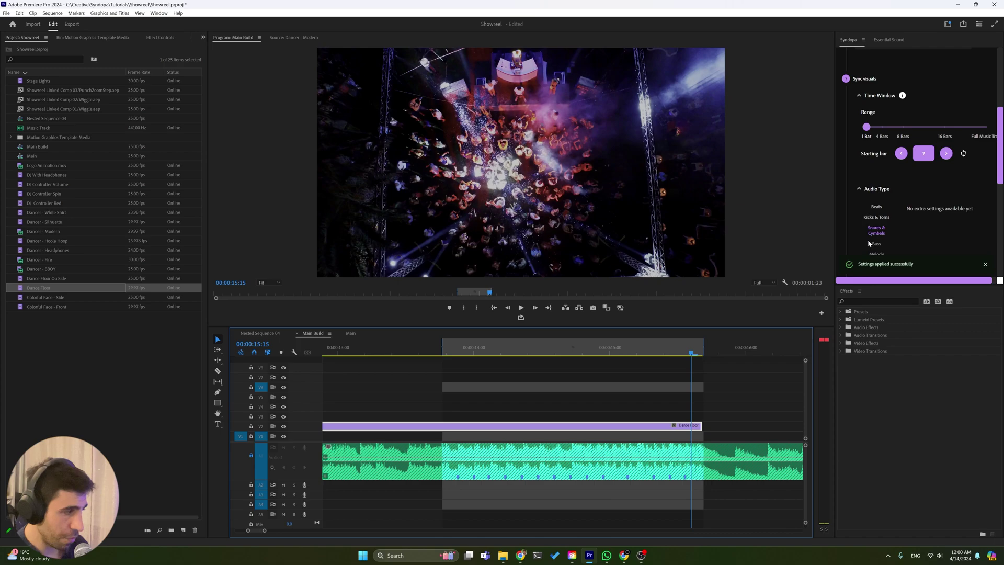
Set the output type to Visualization and play back bar 7 with the Dance Floor video track hidden.
scroll(884, 221, down, 3)
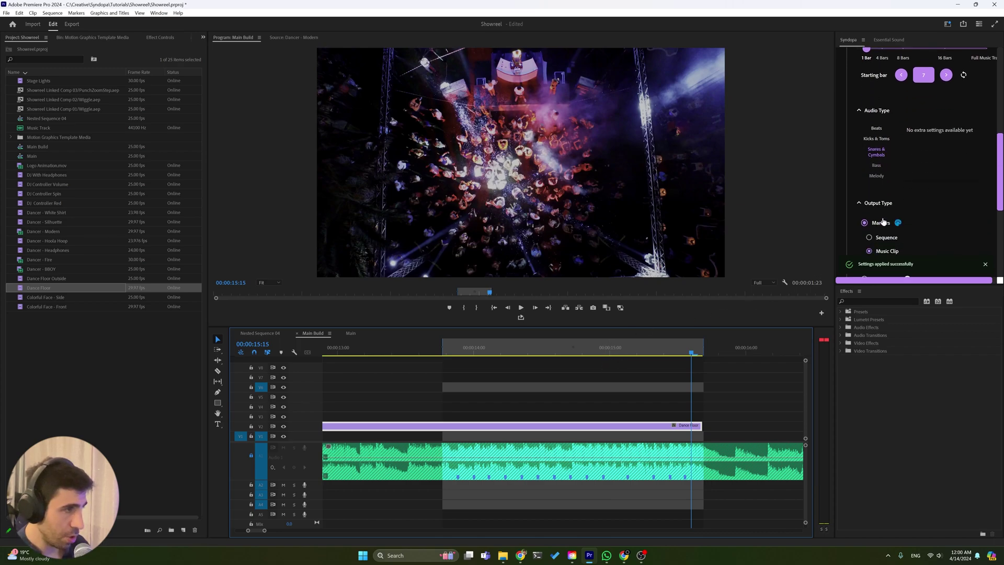
scroll(884, 209, down, 1)
click(864, 201)
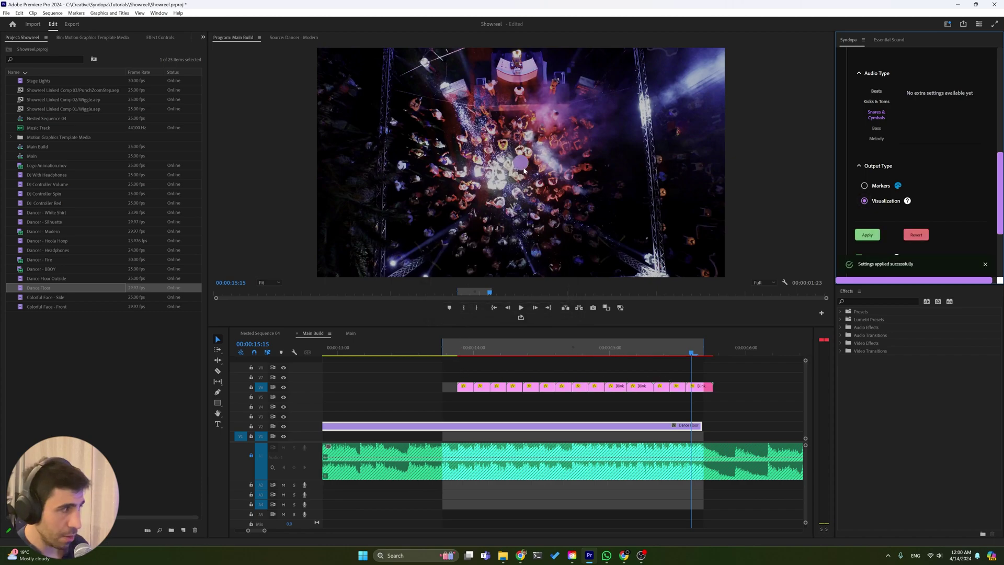
click(452, 352)
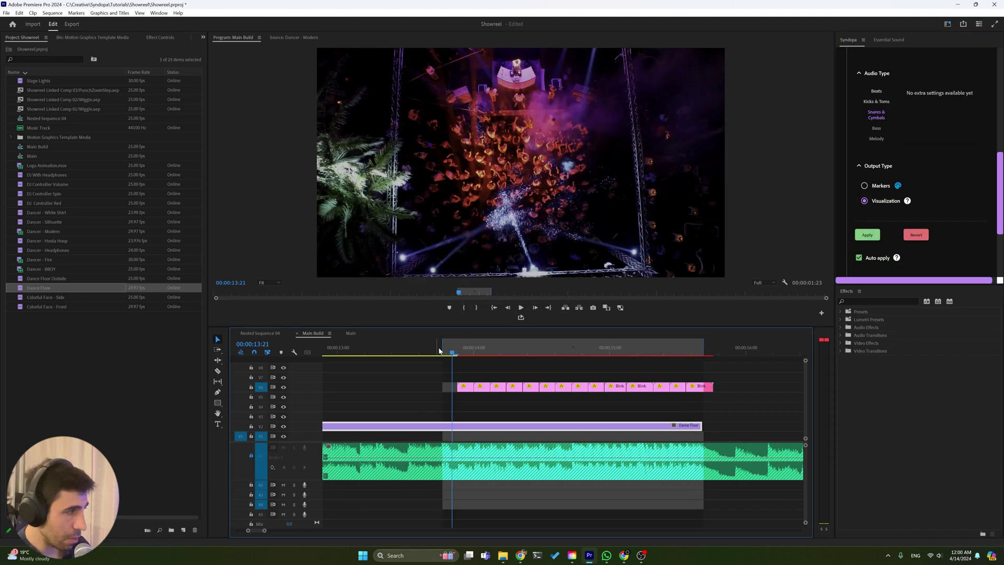
key(space)
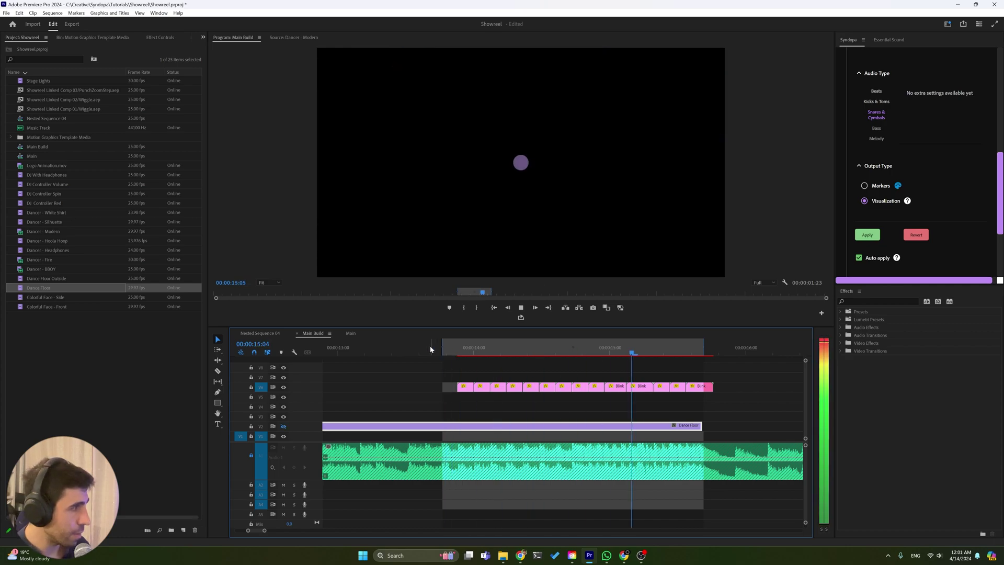
key(space)
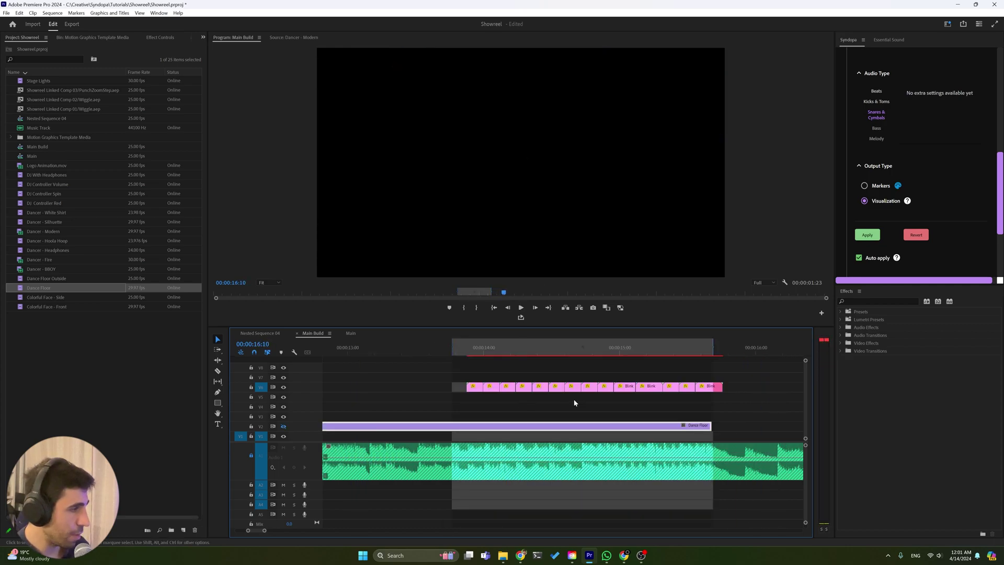
Replay the visualization over bar 7 and trim the last Blink clip to the end of the Dance Floor clip.
click(459, 347)
key(space)
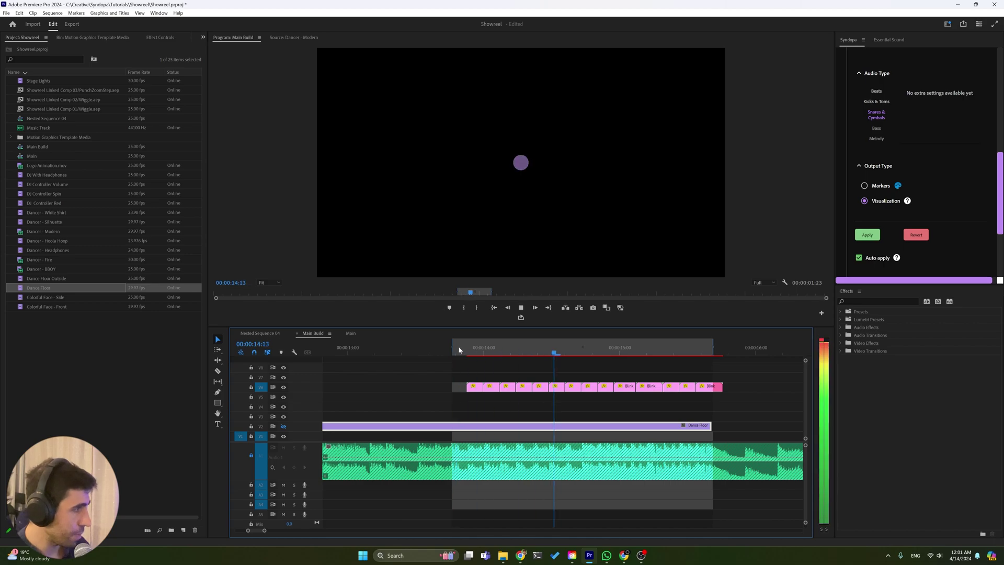
drag(721, 387, 711, 388)
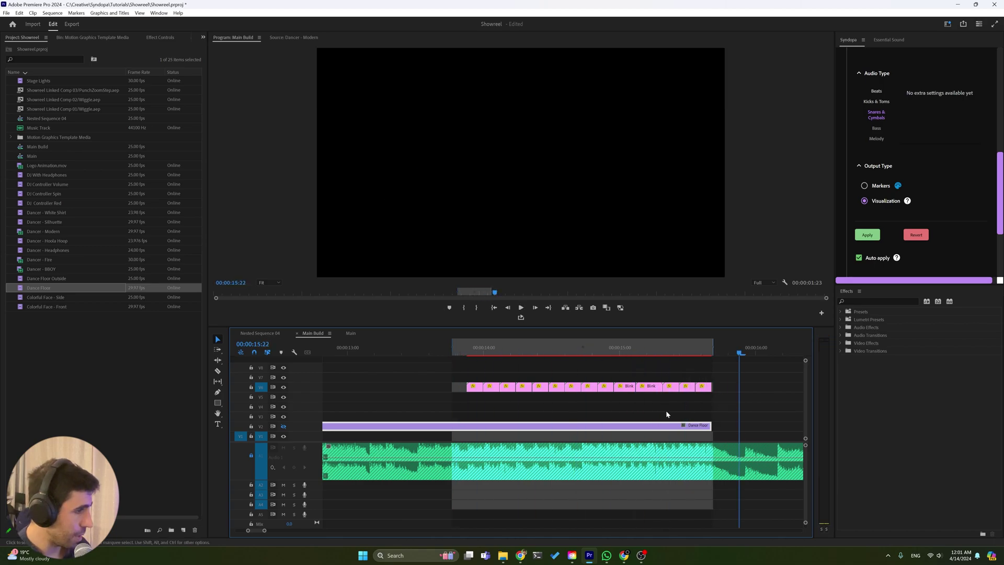
scroll(649, 422, down, 1)
scroll(476, 423, up, 3)
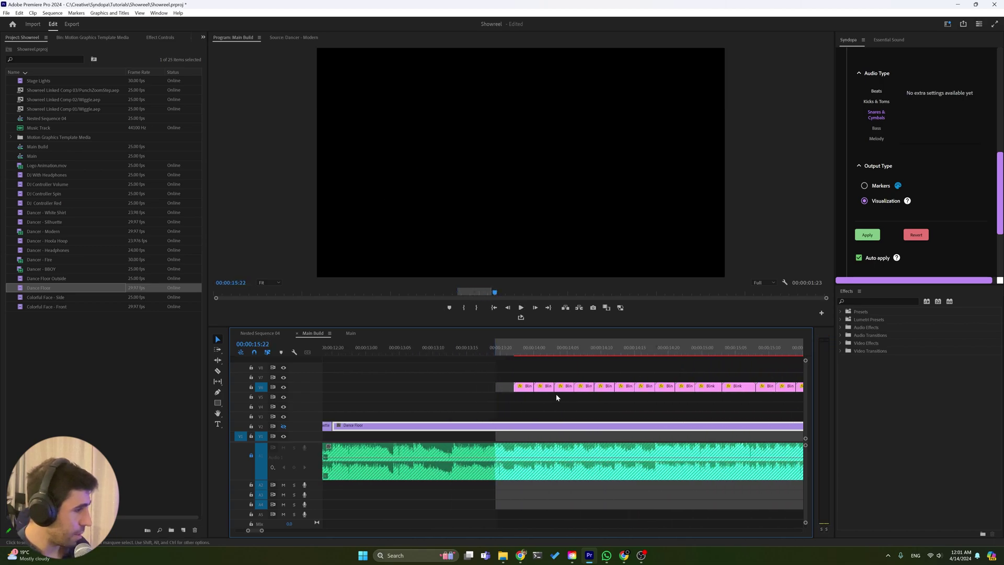
scroll(555, 386, down, 1)
Switch the output type back to Markers on the music clip and play on past the end of bar 7.
click(864, 186)
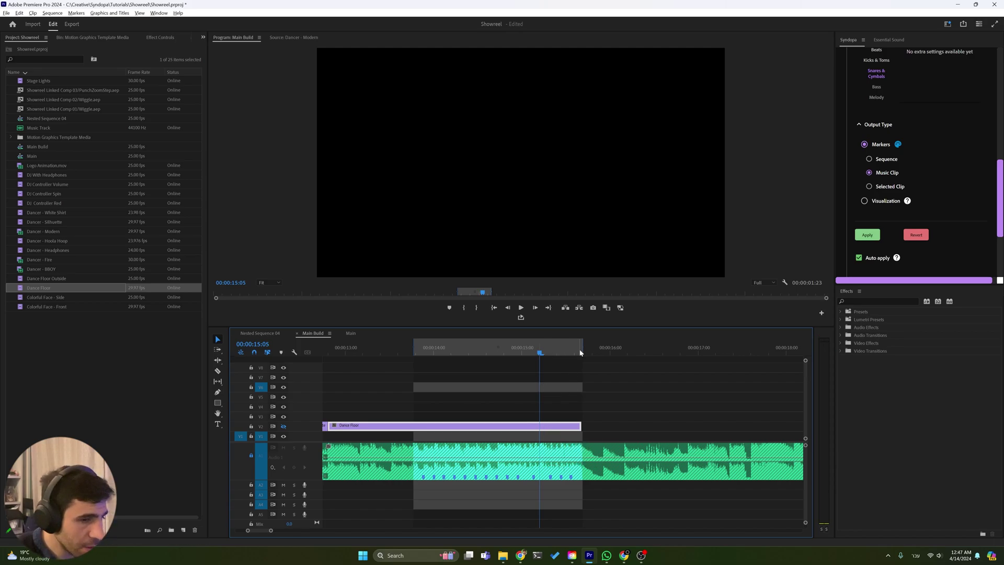
key(space)
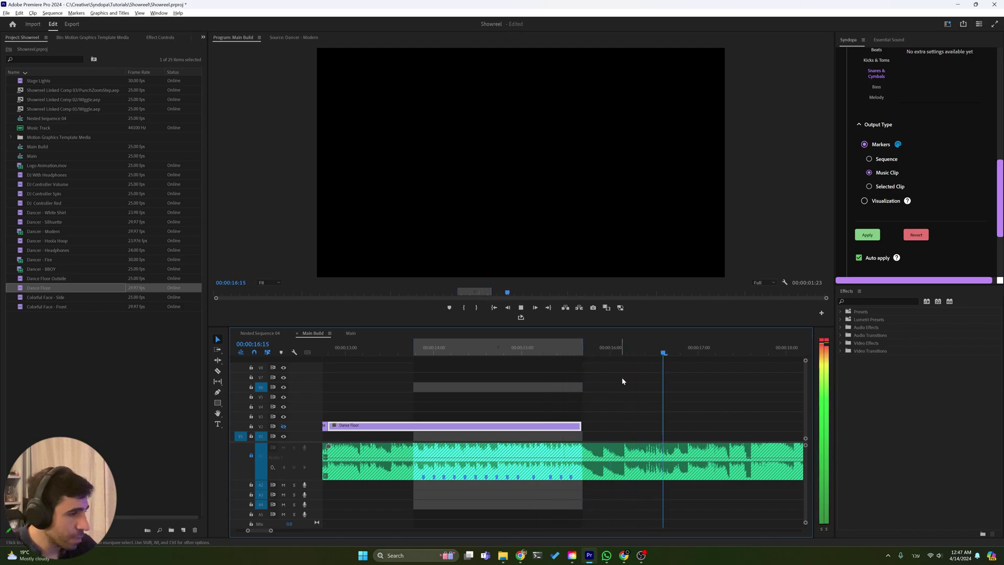
key(space)
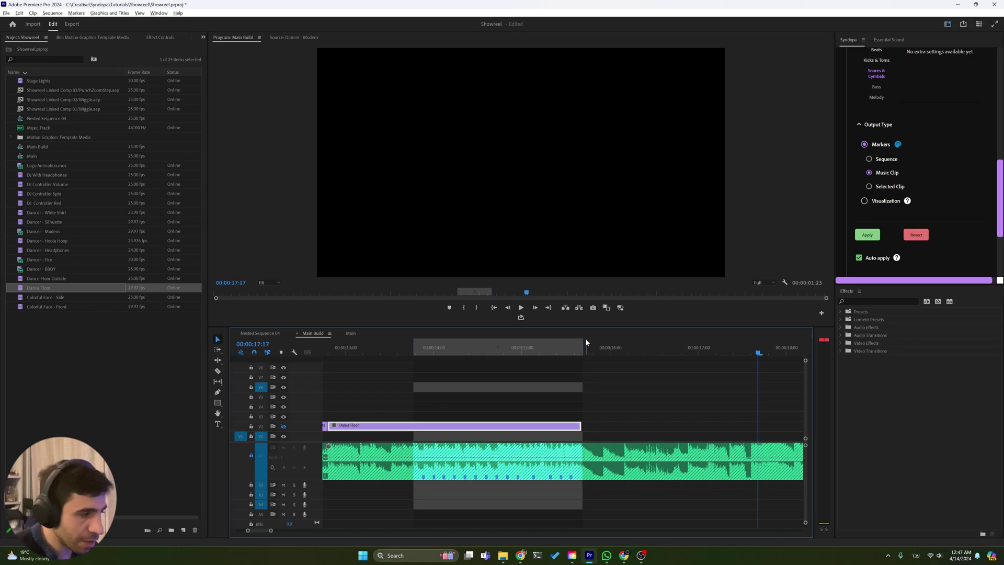
Advance the starting bar to 8 and play back the bar with its Snares & Cymbals markers.
click(586, 345)
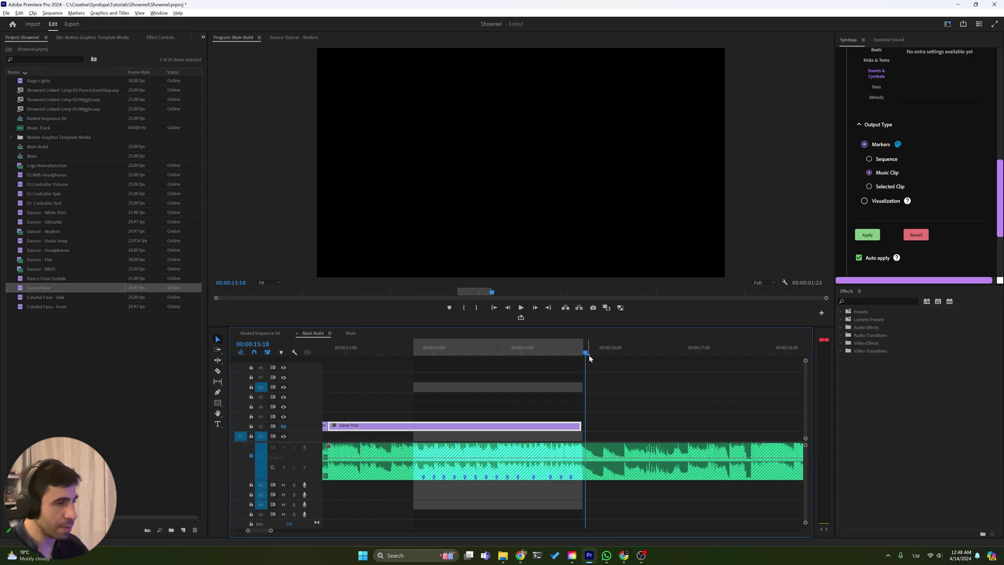
scroll(909, 166, up, 1)
scroll(909, 166, up, 4)
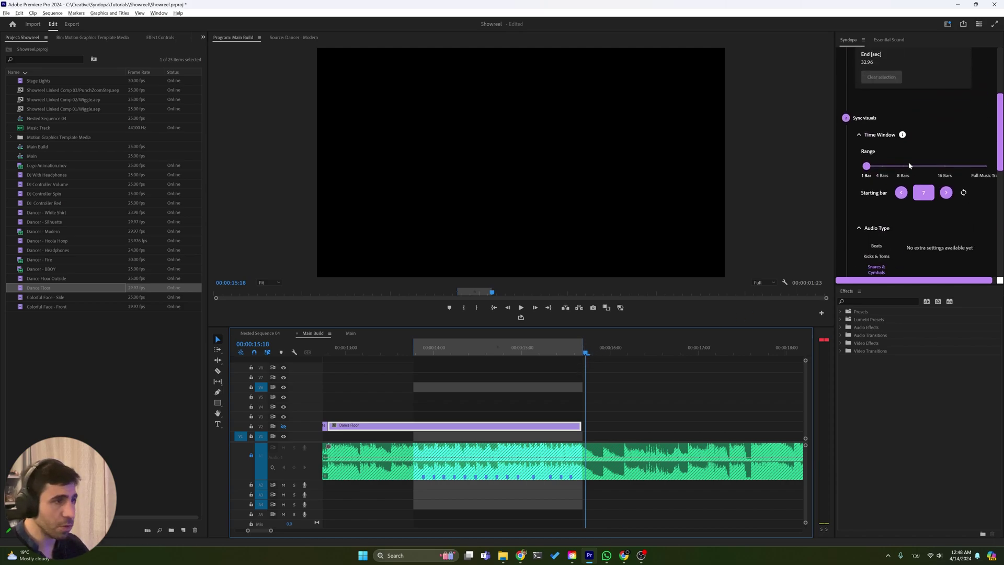
click(948, 195)
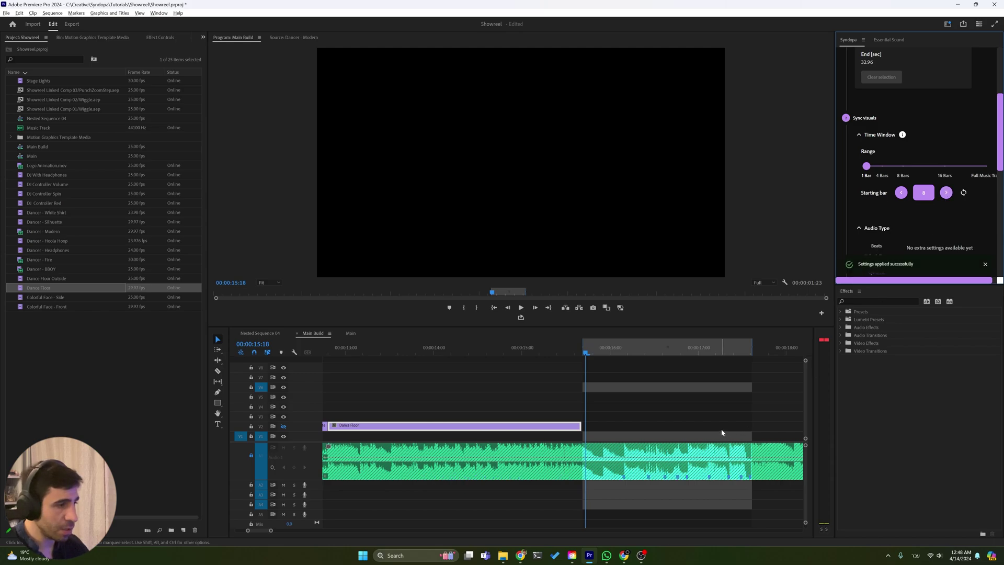
scroll(560, 481, down, 1)
scroll(560, 482, up, 3)
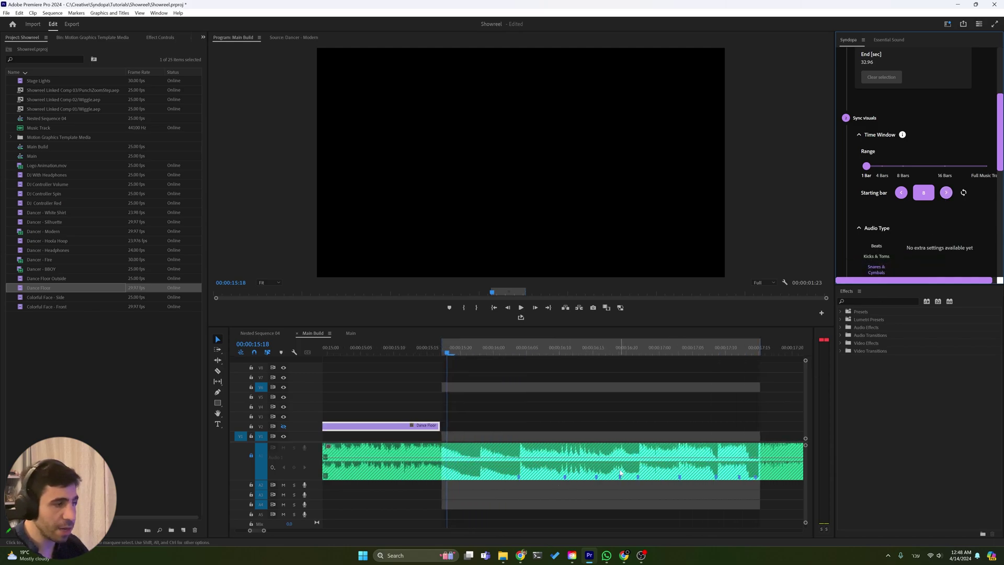
key(space)
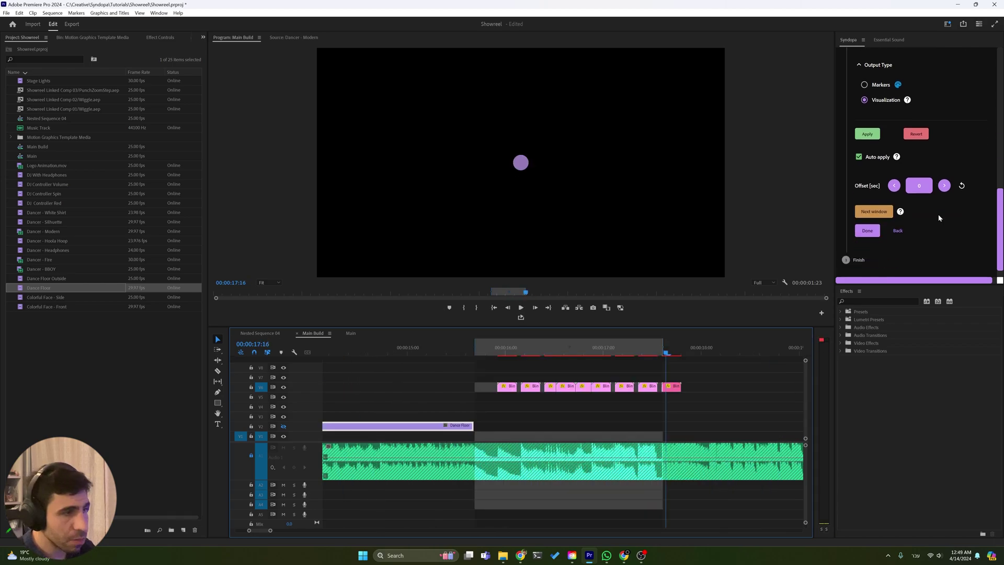
Set bar 8 to the Kicks & Toms audio type with Markers output on the music clip.
scroll(938, 215, down, 1)
scroll(918, 190, up, 2)
click(881, 186)
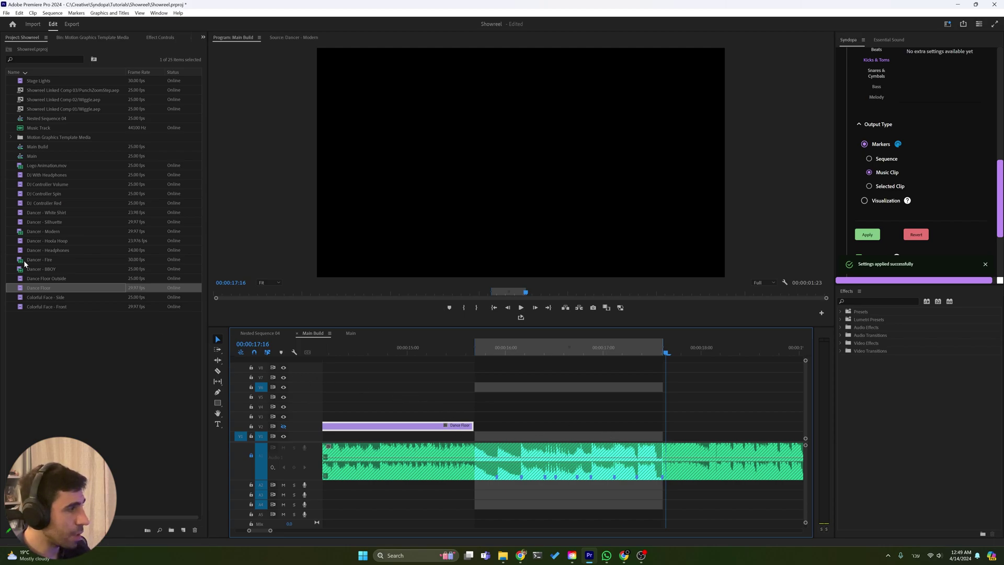
Preview the Colorful Face - Front and Colorful Face - Side clips by scrubbing through them in the source view.
double_click(47, 306)
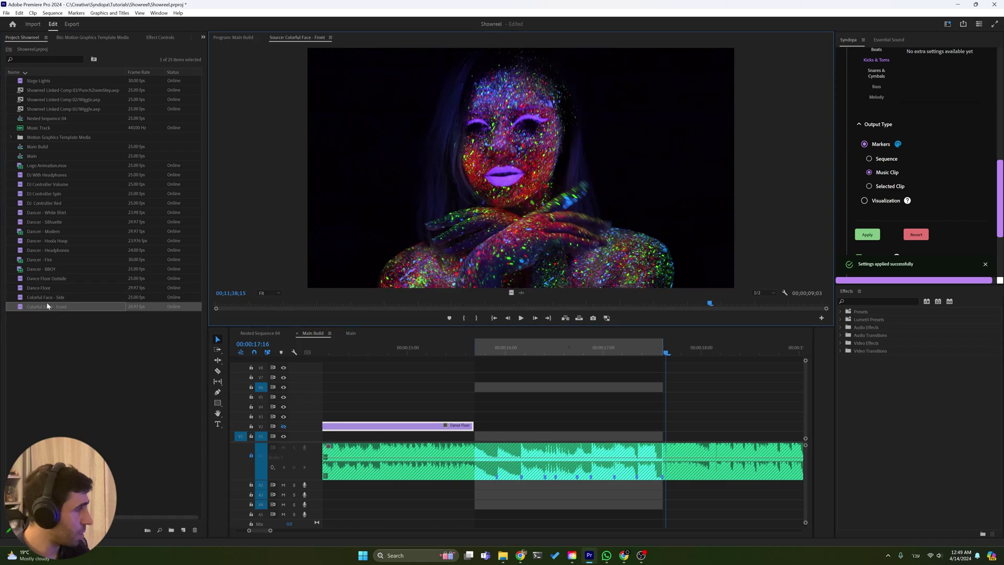
double_click(49, 297)
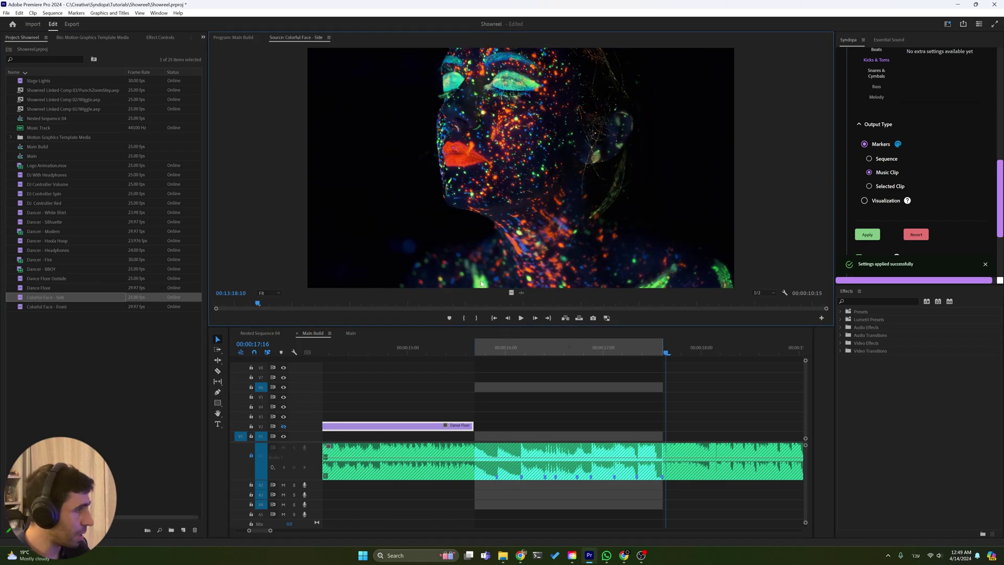
drag(259, 306, 554, 298)
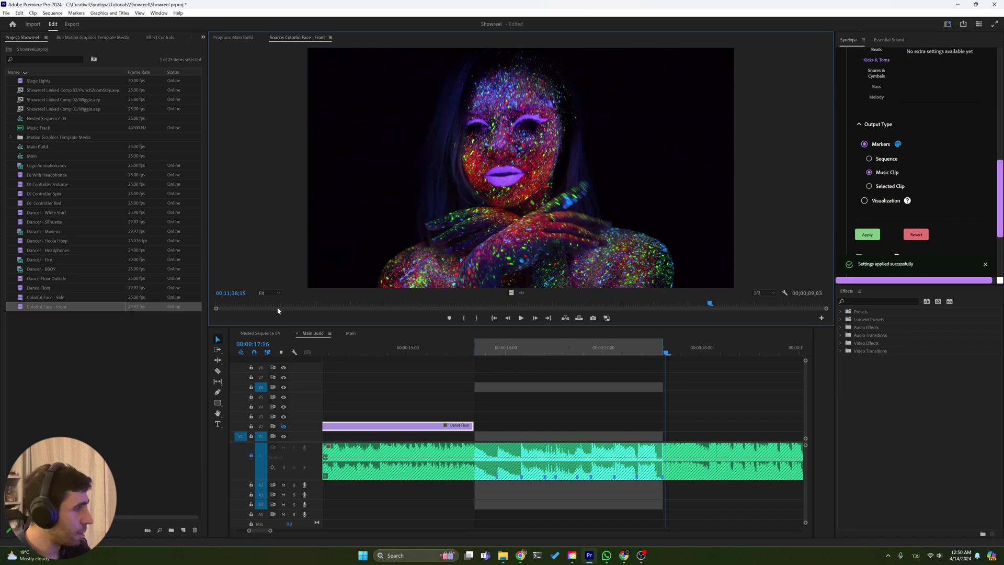
drag(274, 308, 243, 306)
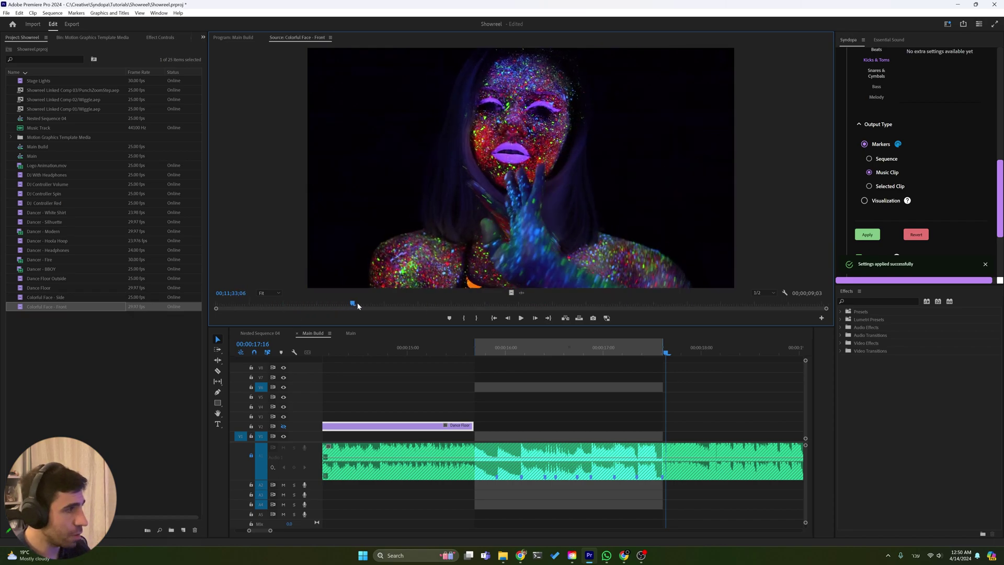
Place Colorful Face - Front from the start of bar 8 and stack Colorful Face - Side pieces above its kick-split pieces.
drag(62, 307, 477, 417)
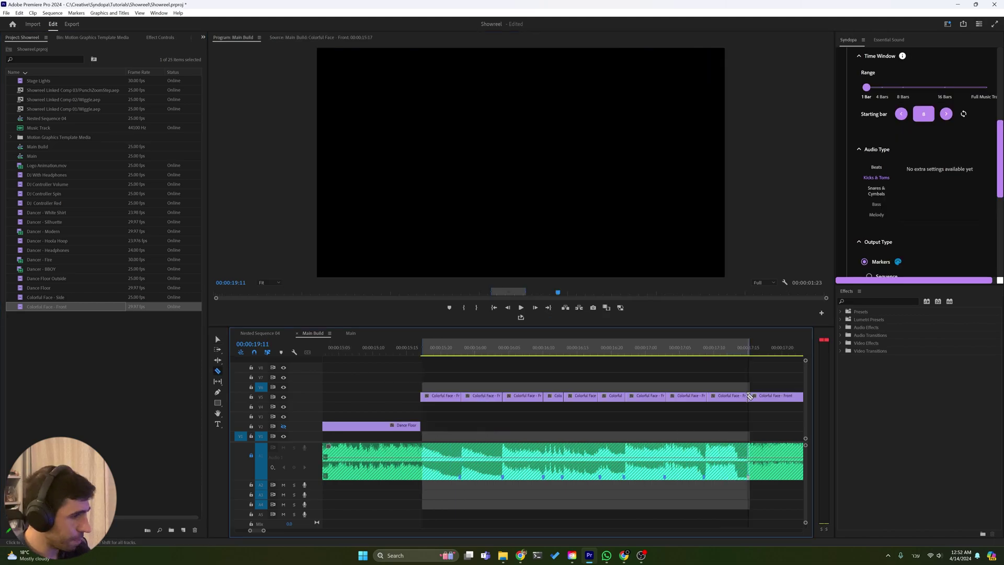
scroll(742, 416, right, 2)
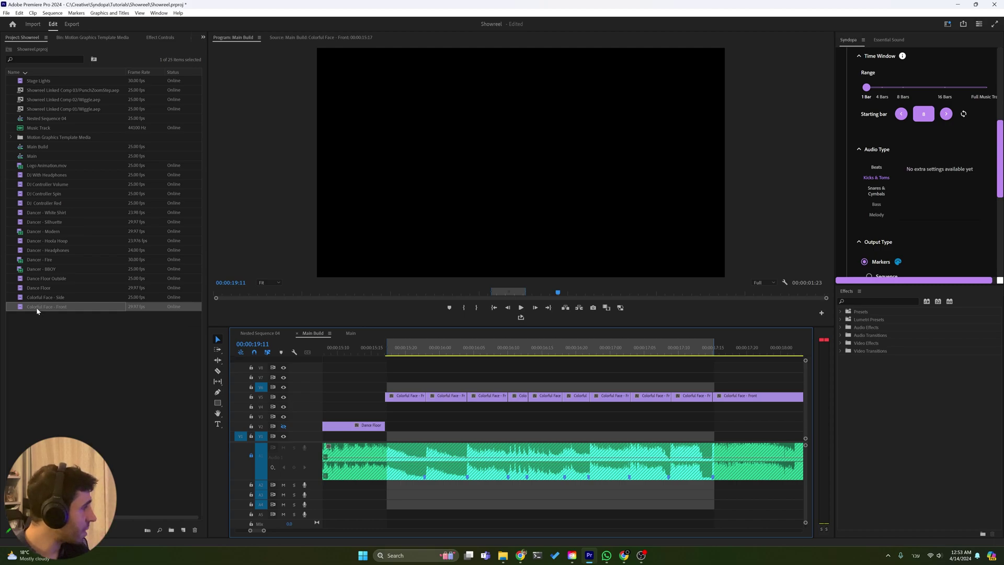
drag(37, 298, 393, 400)
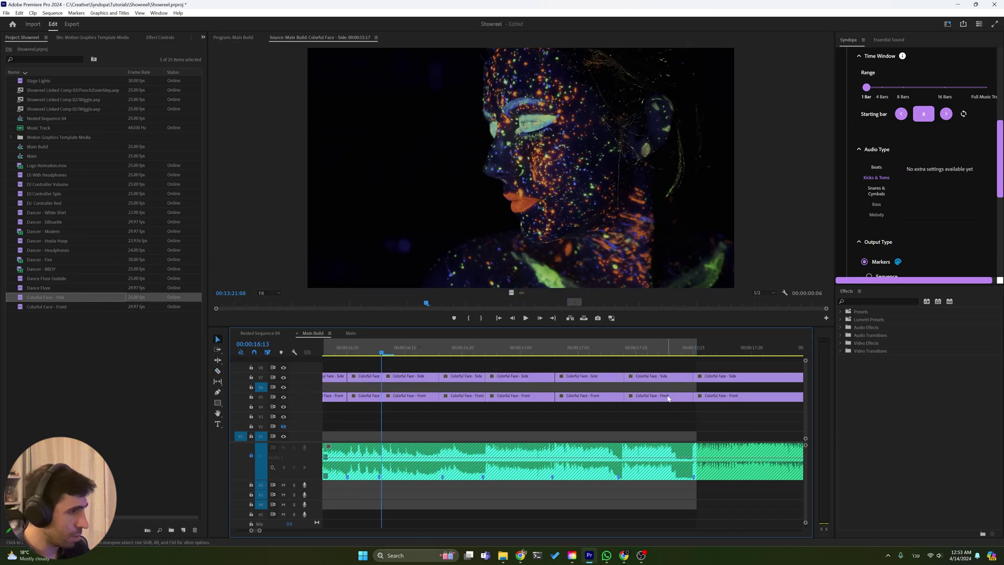
Delete the first Colorful Face - Side piece and the second Colorful Face - Front piece in bar 8.
scroll(392, 403, left, 3)
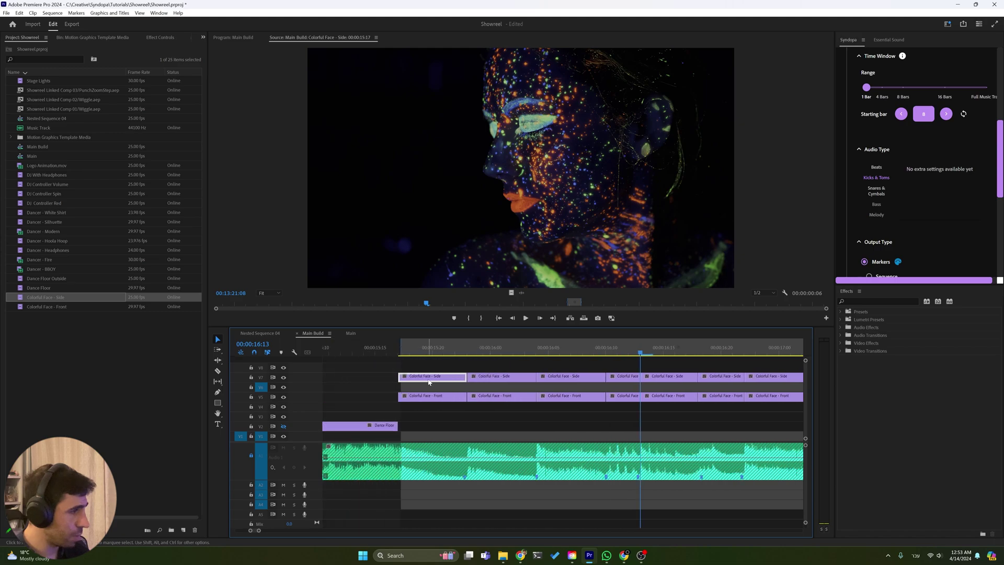
key(Delete)
click(489, 397)
key(Delete)
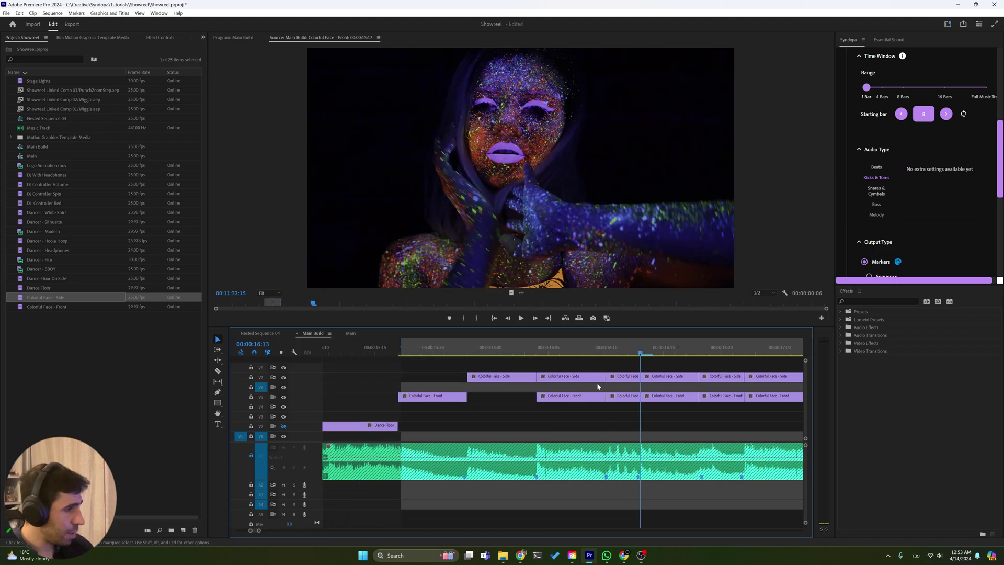
click(620, 376)
key(Delete)
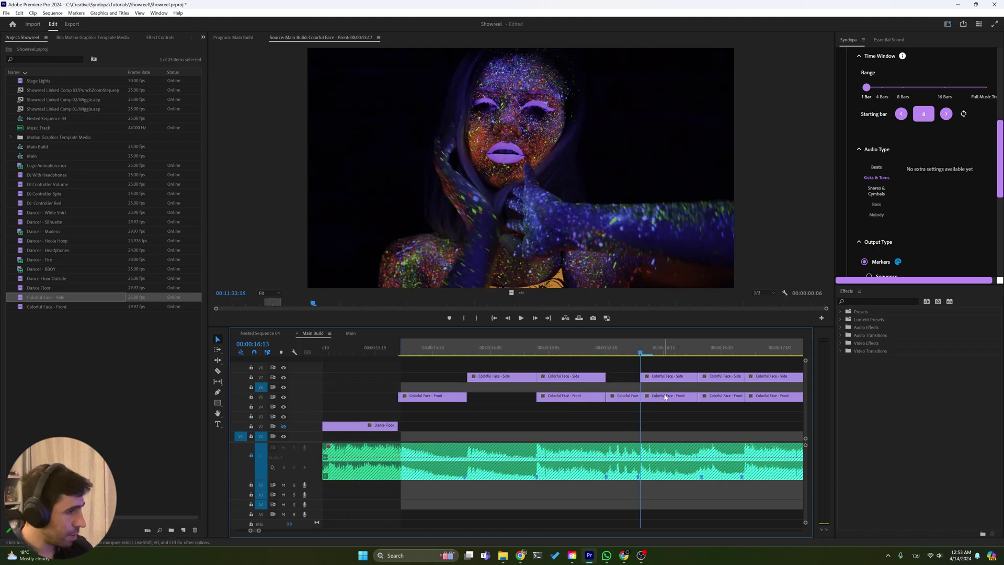
click(669, 396)
key(Delete)
scroll(689, 401, right, 2)
key(ctrl+z)
key(ctrl+z)
Delete the third and fifth Colorful Face - Side pieces and the fourth Colorful Face - Front piece in bar 8.
click(538, 379)
key(Delete)
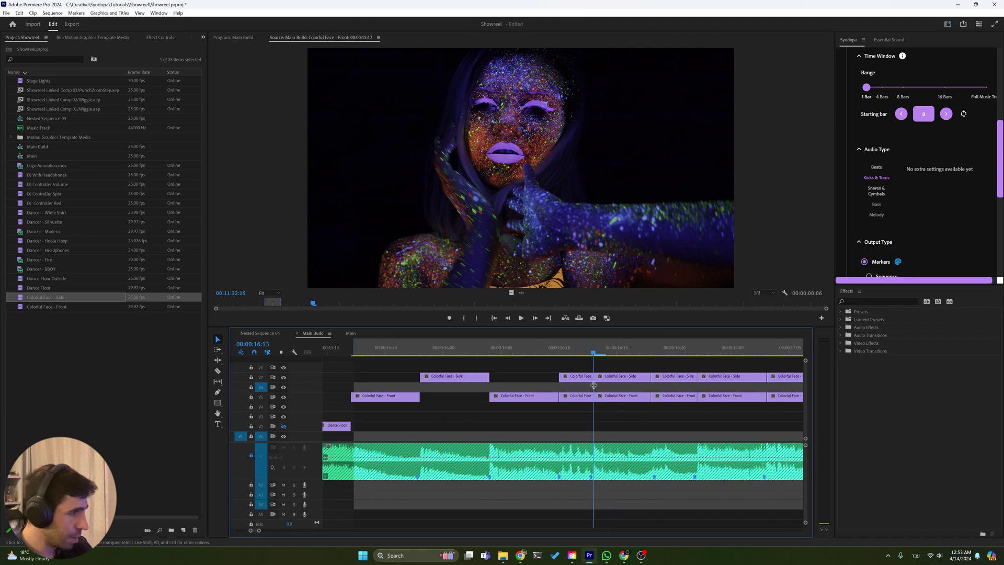
click(569, 398)
key(Delete)
click(623, 376)
key(Delete)
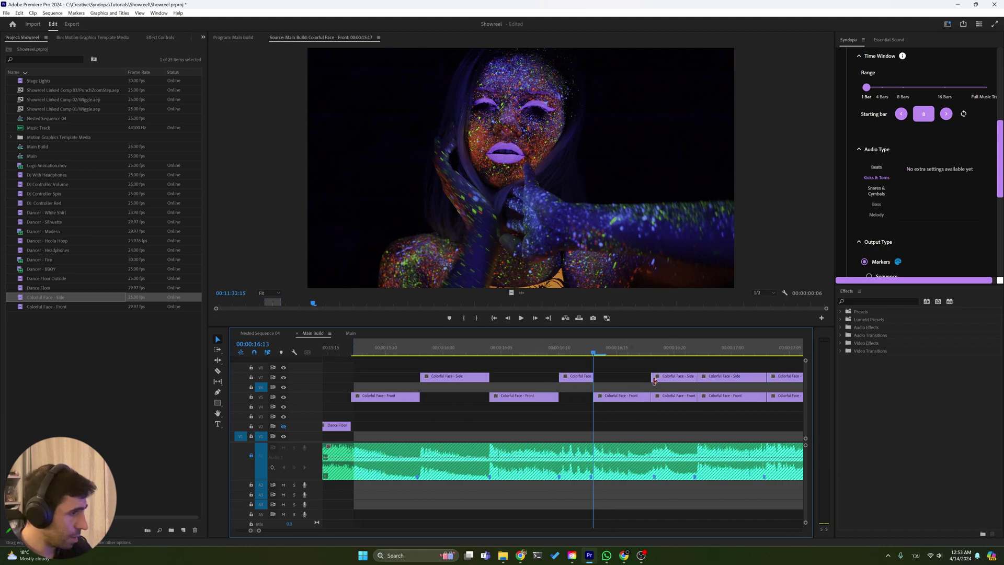
Delete the remaining overlapping pieces so Front and Side alternate through the end of bar 8, and play back from the bar's start.
click(676, 398)
key(Delete)
click(720, 381)
key(Delete)
scroll(724, 392, right, 1)
scroll(494, 377, down, 2)
click(406, 350)
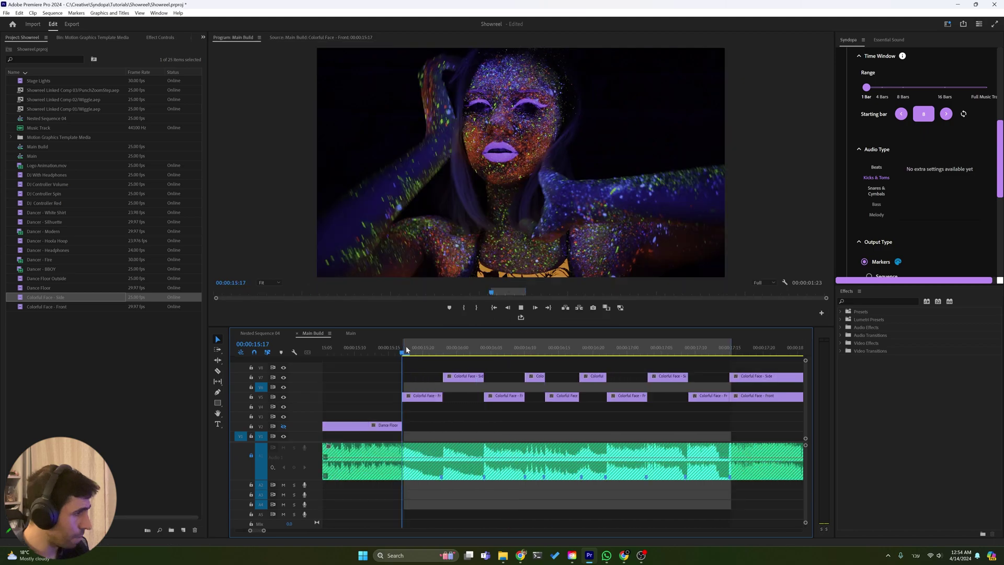
Play through bar 8 and delete the leftover Colorful Face - Side and Colorful Face - Front pieces past its end.
key(space)
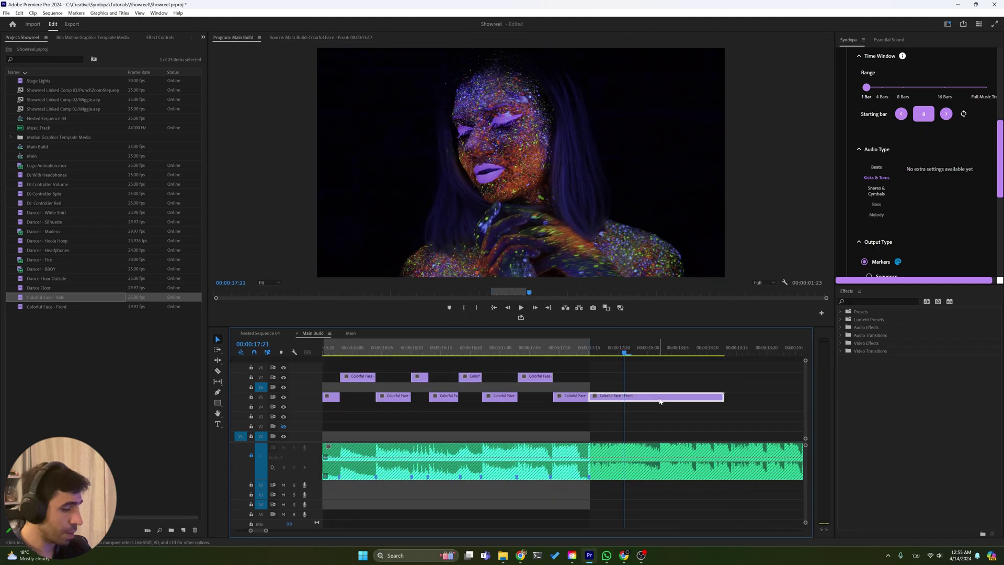
key(Delete)
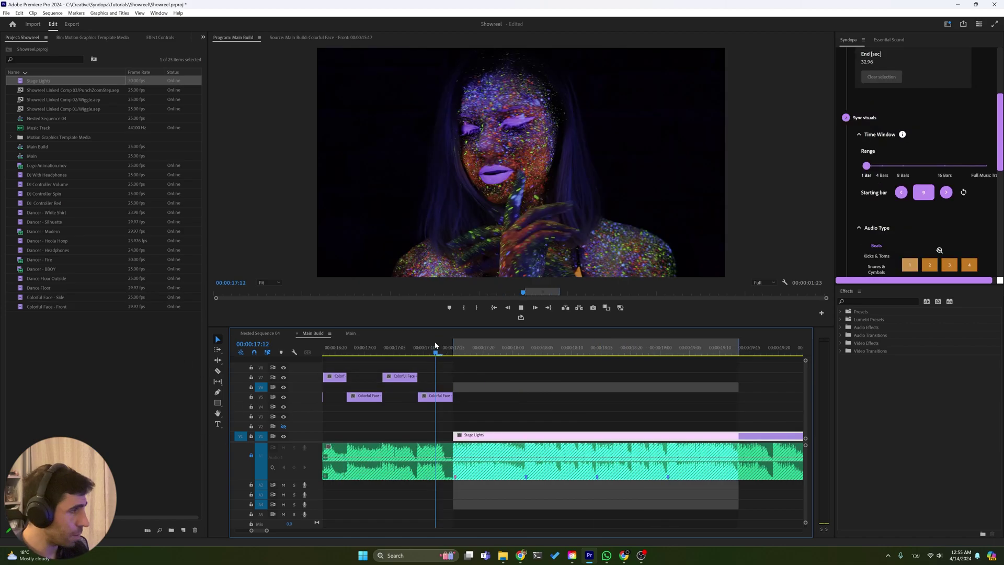
Place Stage Lights from the start of bar 9, trimmed to end at the second beat marker, and play back the passage.
key(space)
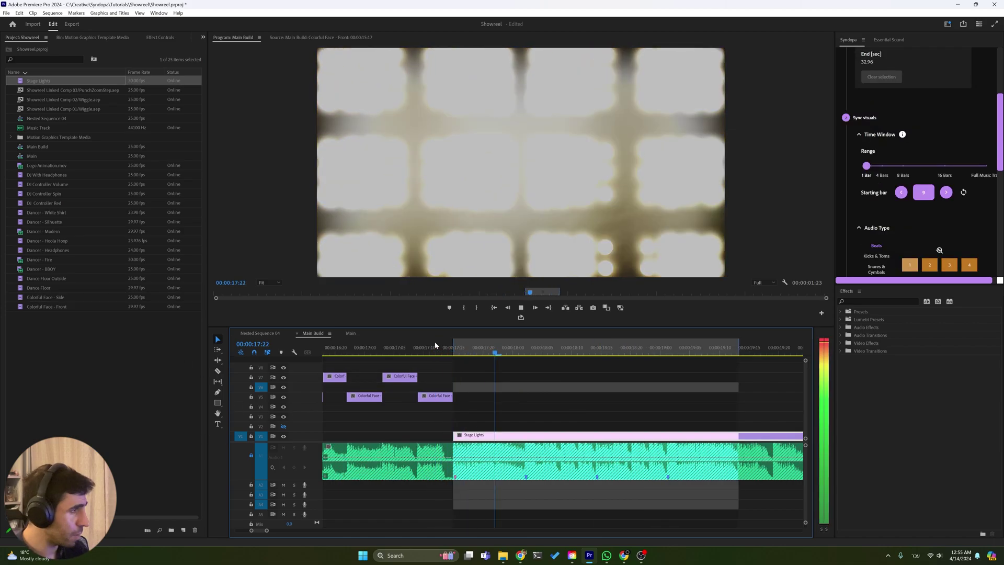
key(space)
scroll(666, 439, down, 5)
scroll(777, 442, down, 4)
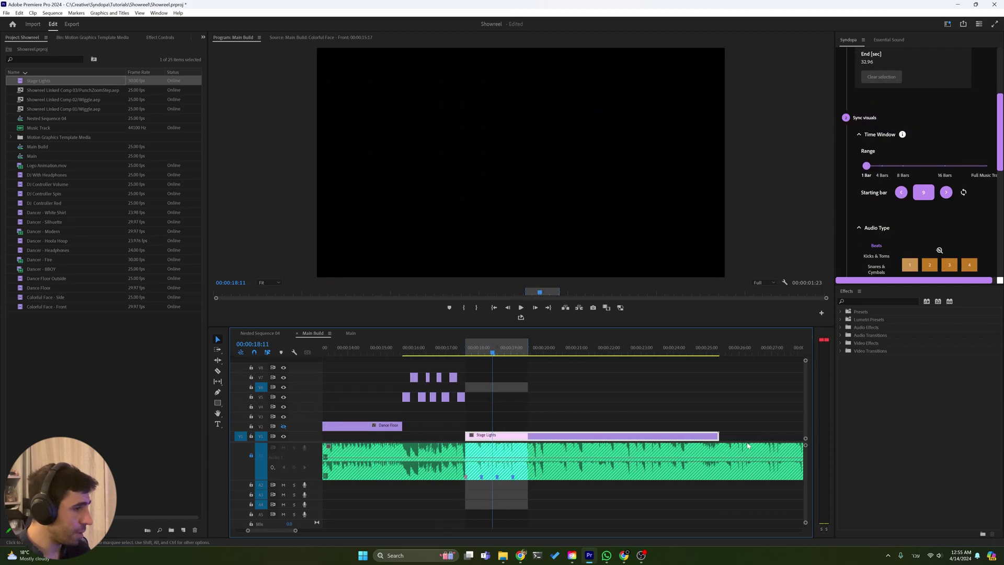
drag(714, 438, 481, 436)
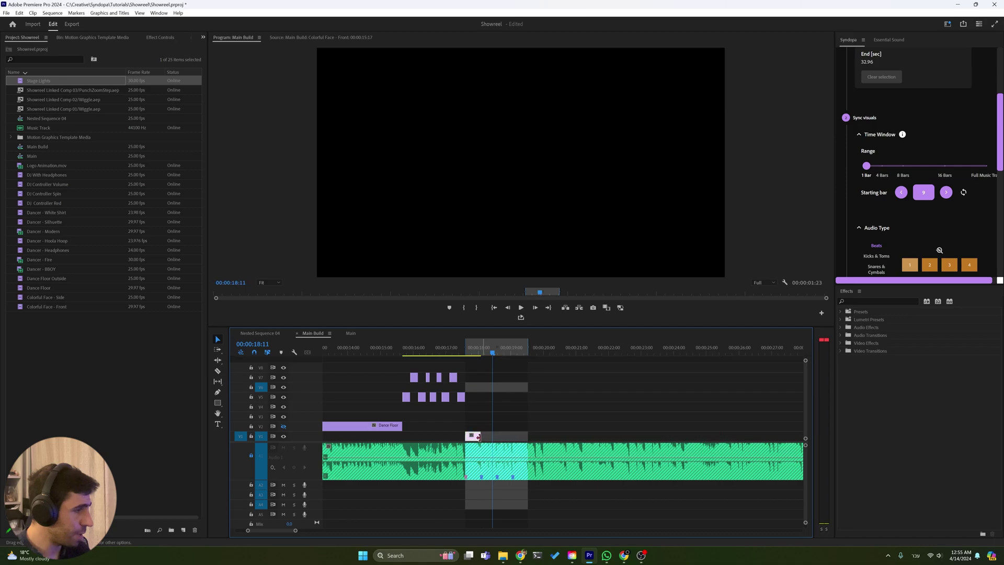
key(equal)
key(equal)
click(410, 345)
key(space)
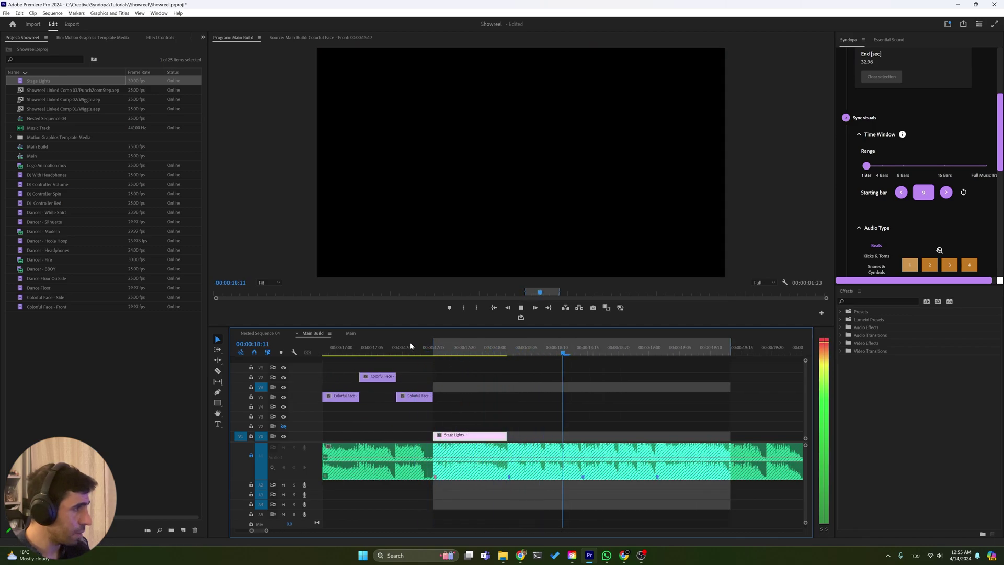
key(space)
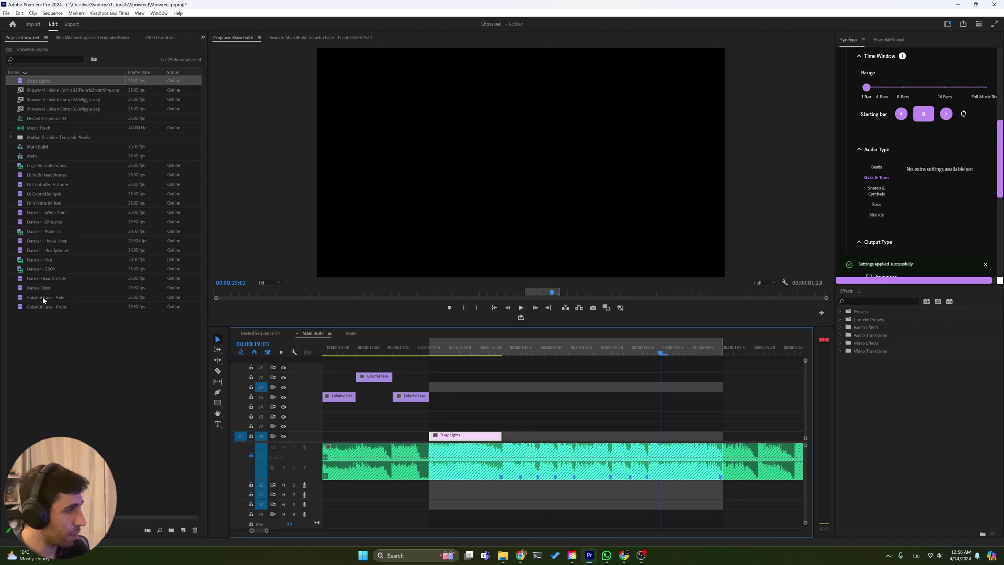
Place Dancer - White Shirt directly after Stage Lights in bar 9.
click(46, 280)
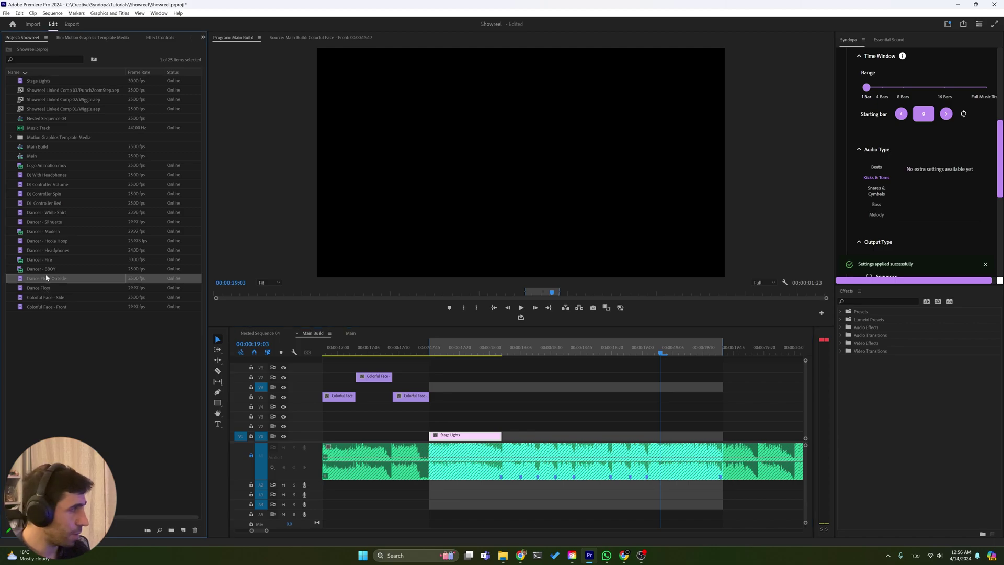
drag(46, 213, 531, 435)
scroll(531, 435, down, 1)
key(shift+o)
Split Dancer - White Shirt at each kick marker through the end of bar 9.
key(c)
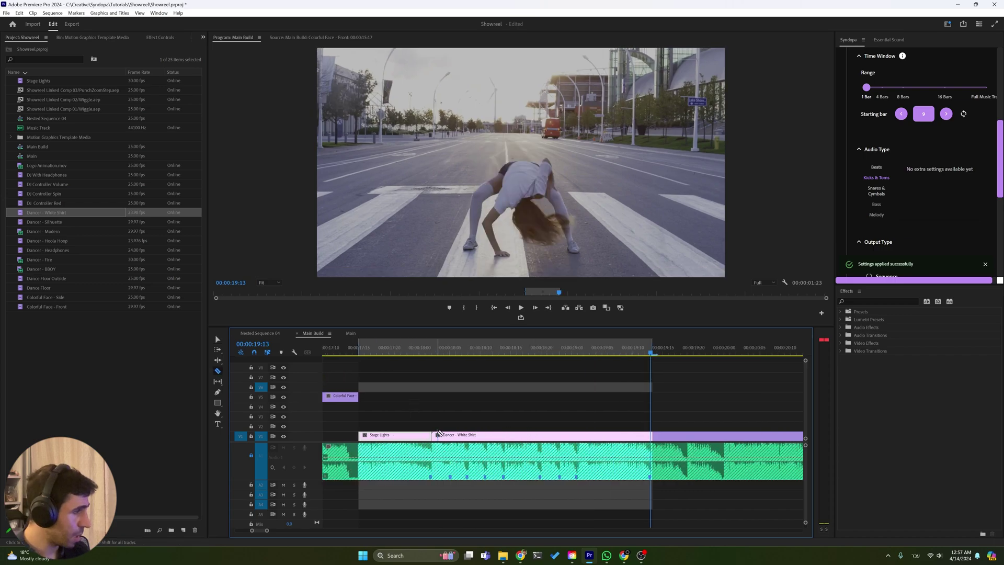
click(451, 434)
click(468, 437)
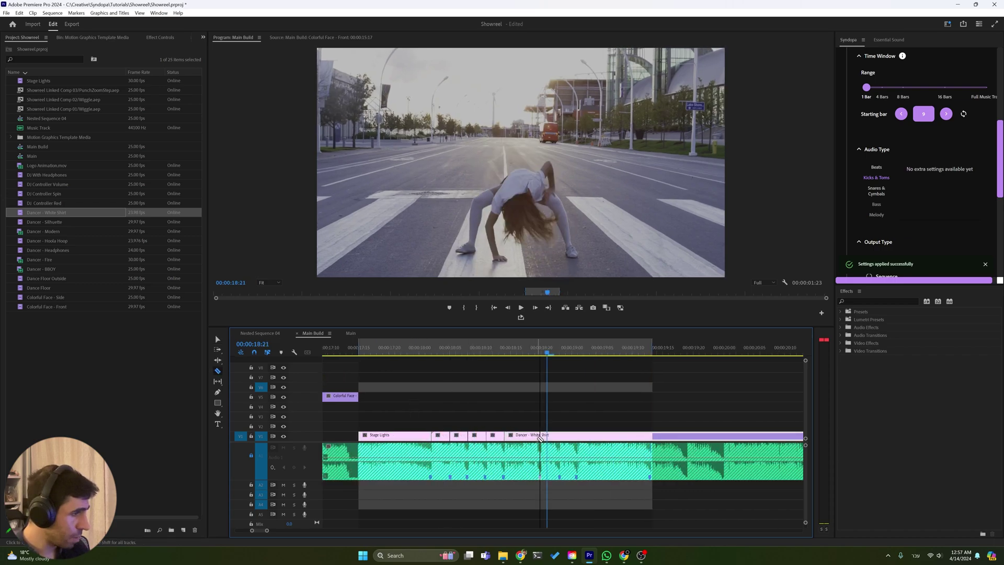
click(541, 438)
click(559, 435)
click(578, 435)
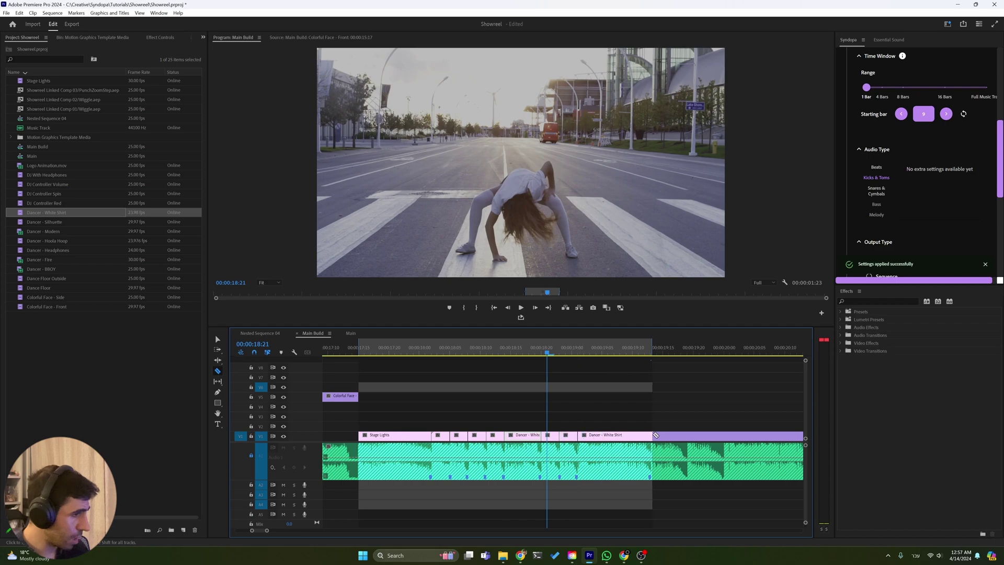
click(650, 435)
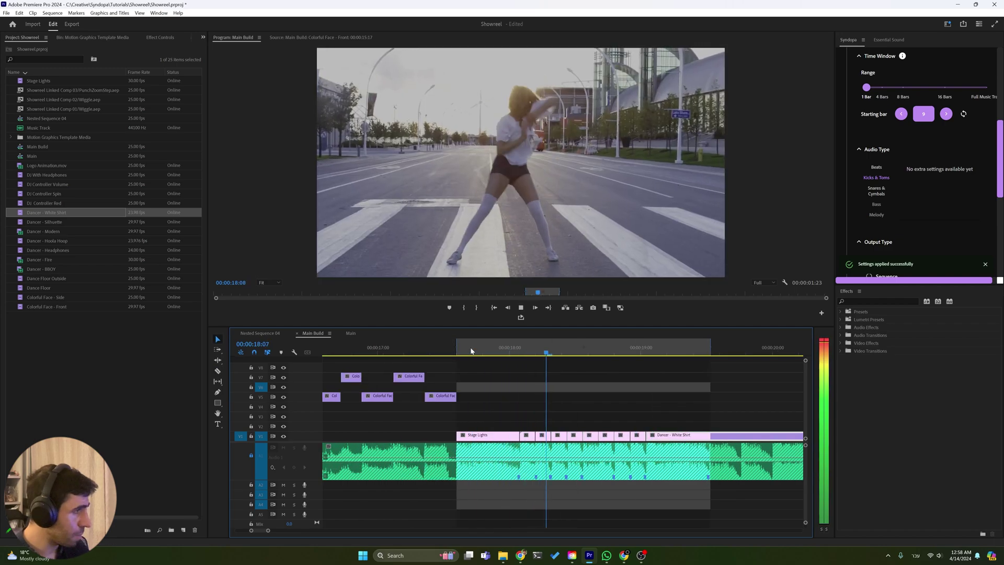
Delete the Dancer - White Shirt pieces from the fifth kick marker of bar 9, at 00:00:18:14, onward.
click(572, 420)
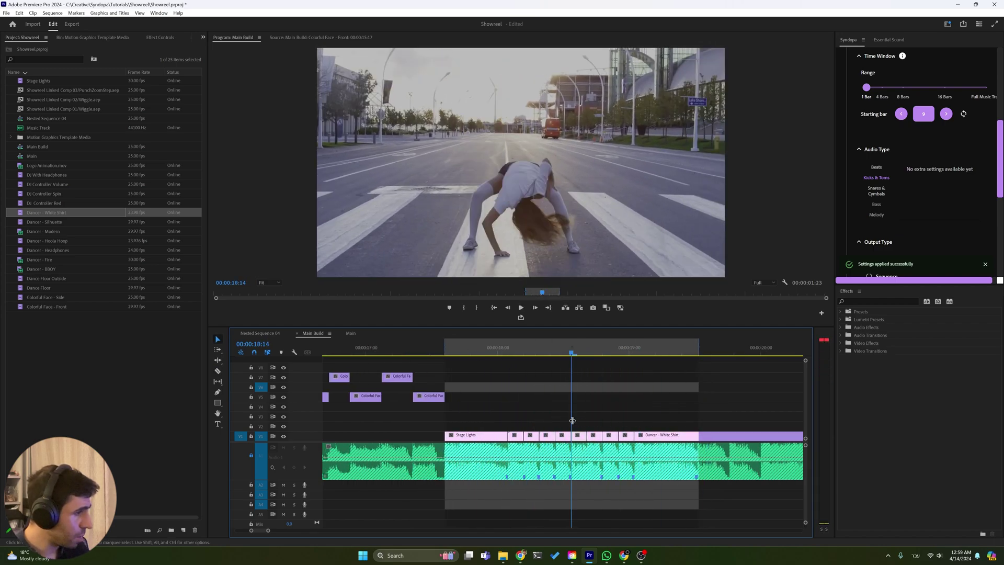
drag(605, 420, 677, 440)
key(Delete)
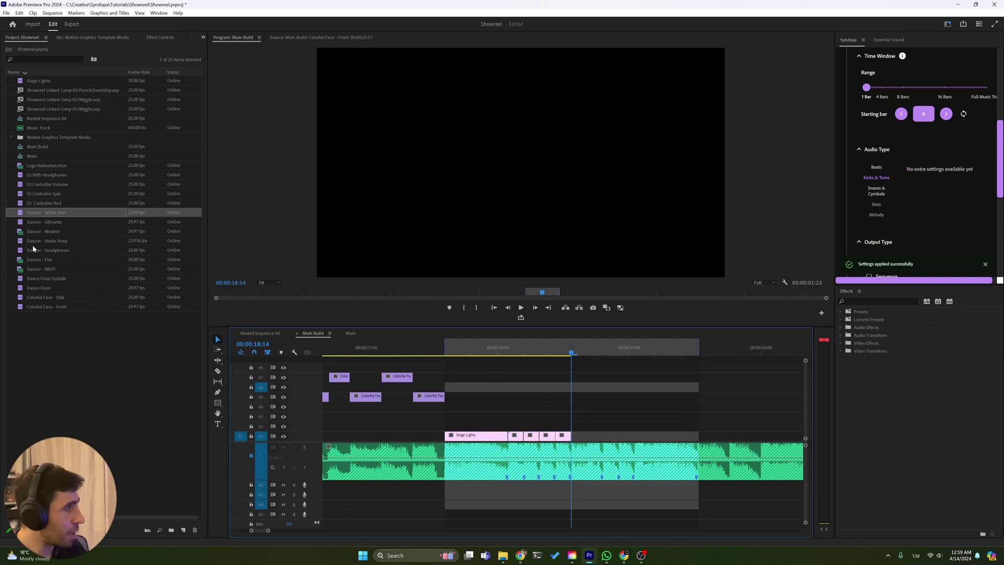
Fill bar 9 from 00:00:18:14 with Dancer - Modern split at the kick markers, and play back the bar from its start.
drag(42, 231, 532, 440)
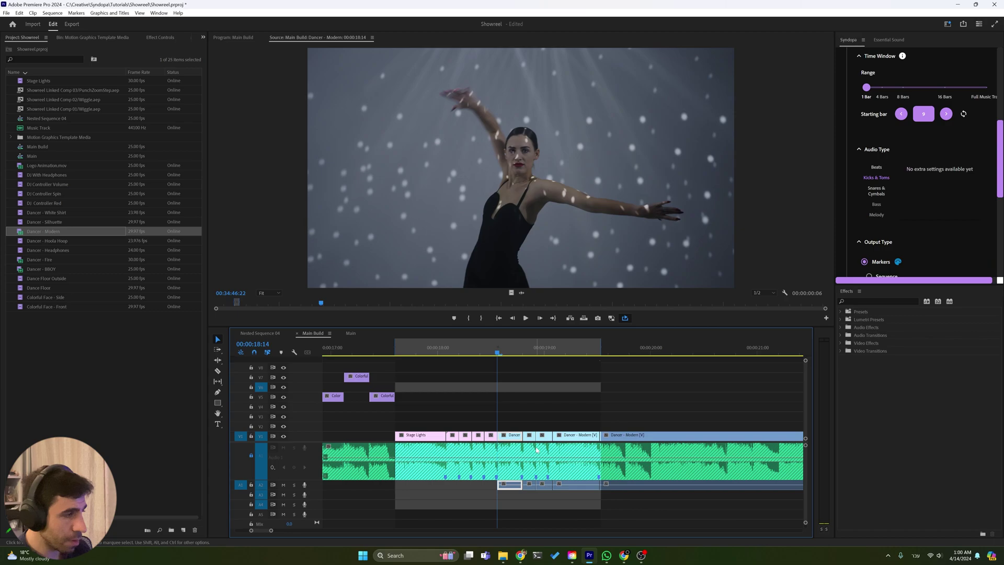
click(405, 351)
key(space)
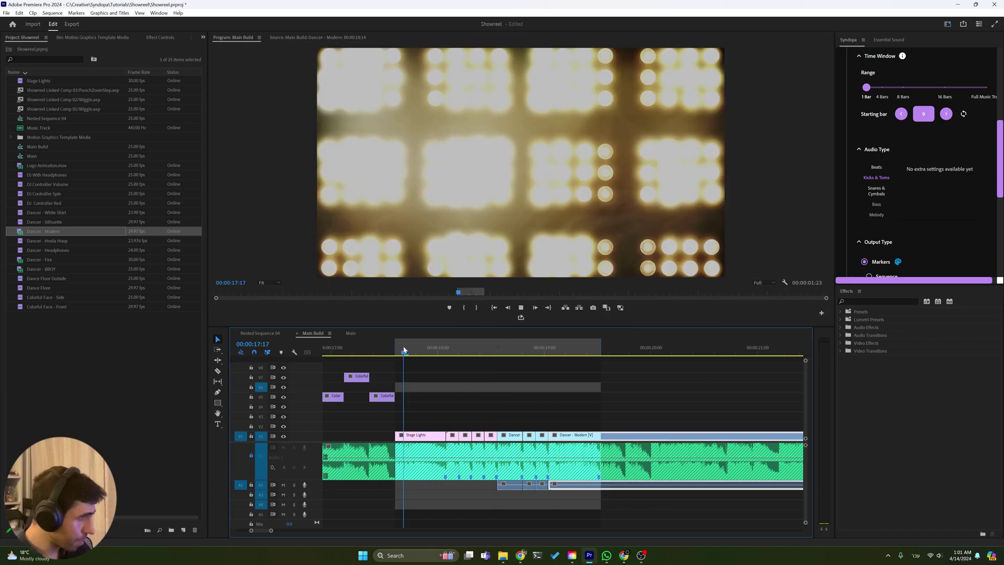
key(space)
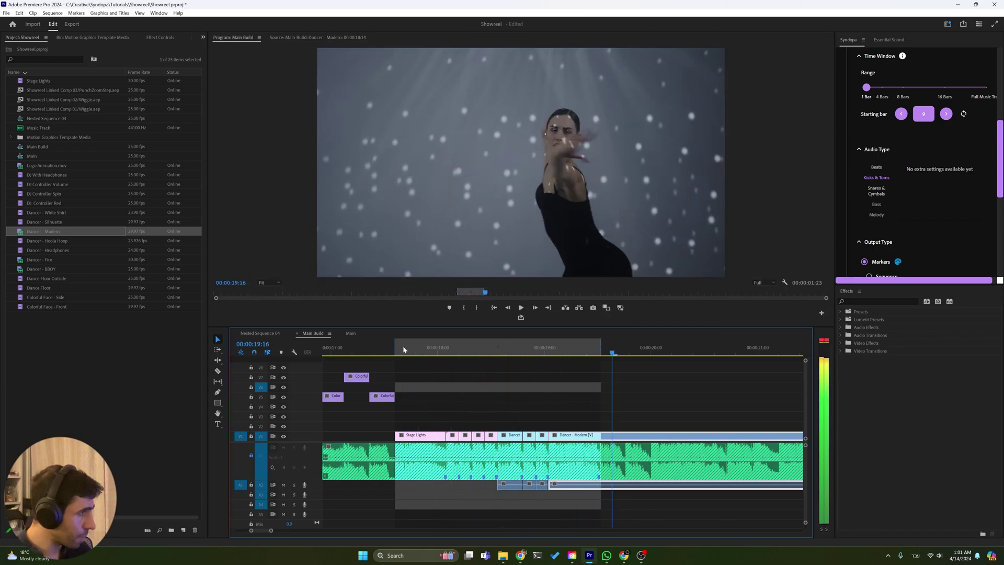
scroll(717, 440, down, 4)
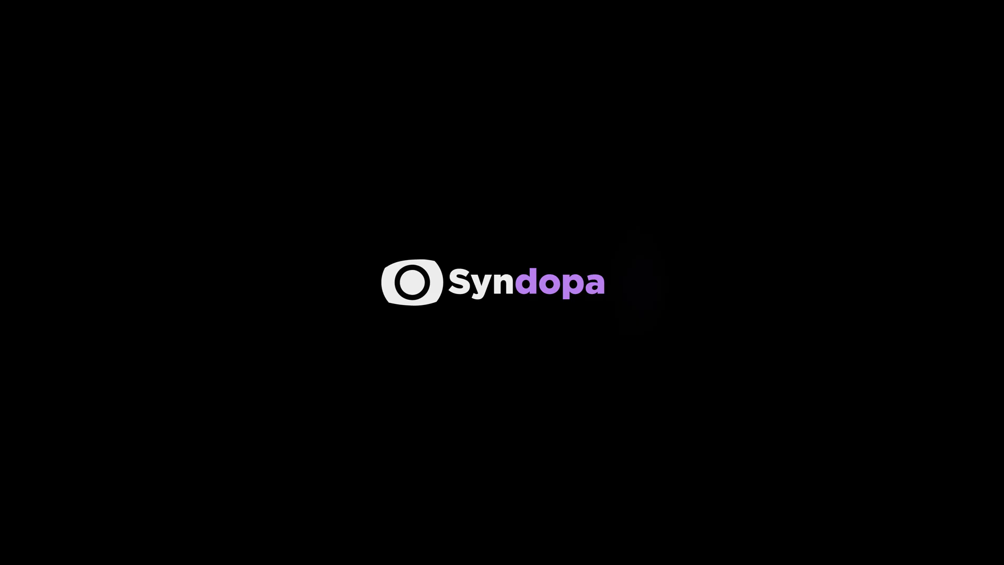